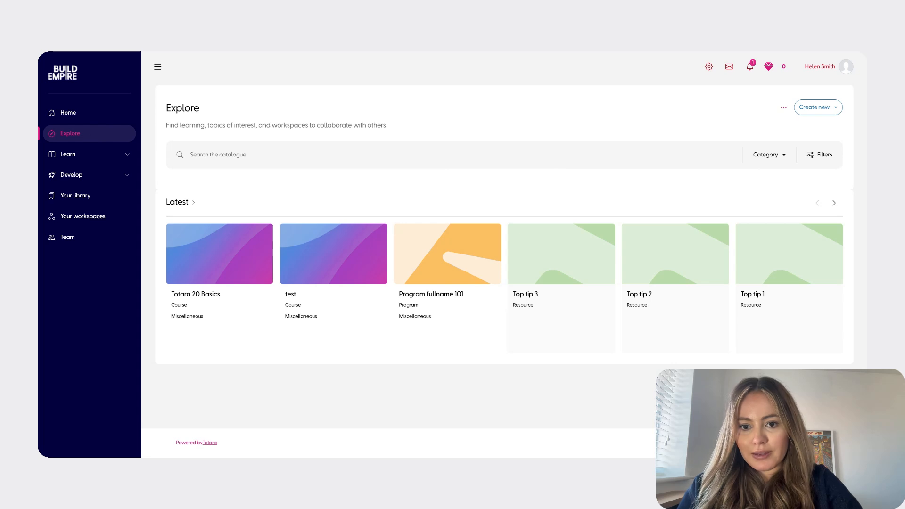
Step: Create a new course with the full name "Edition V3 Basics" and the short name "EditionV3"
left_click(829, 113)
left_click(827, 128)
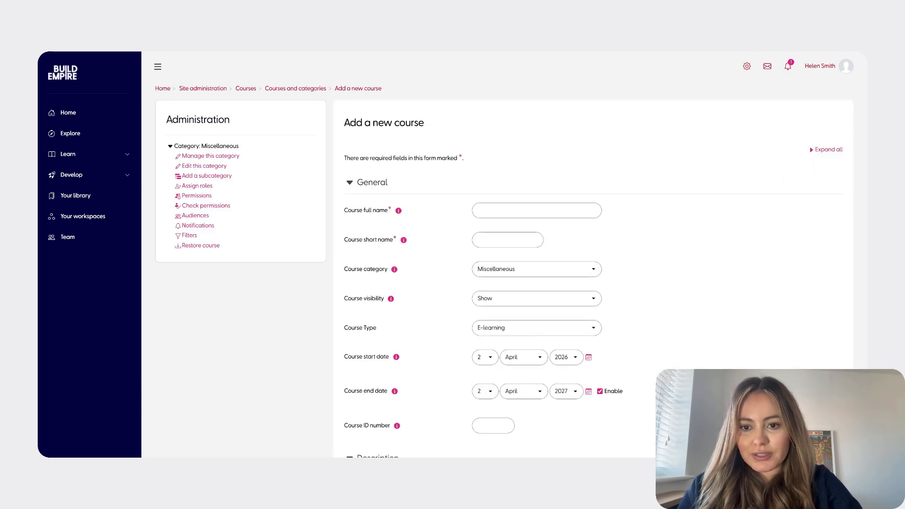
left_click(562, 207)
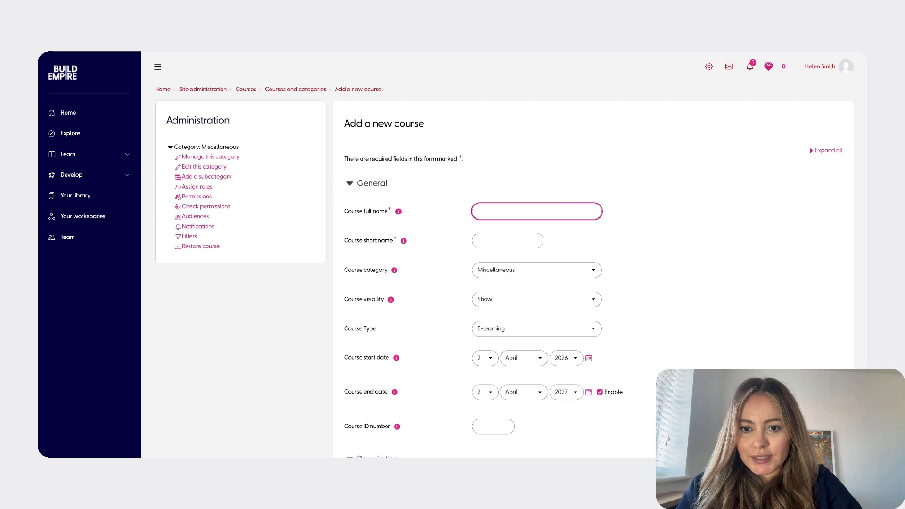
type("Editio")
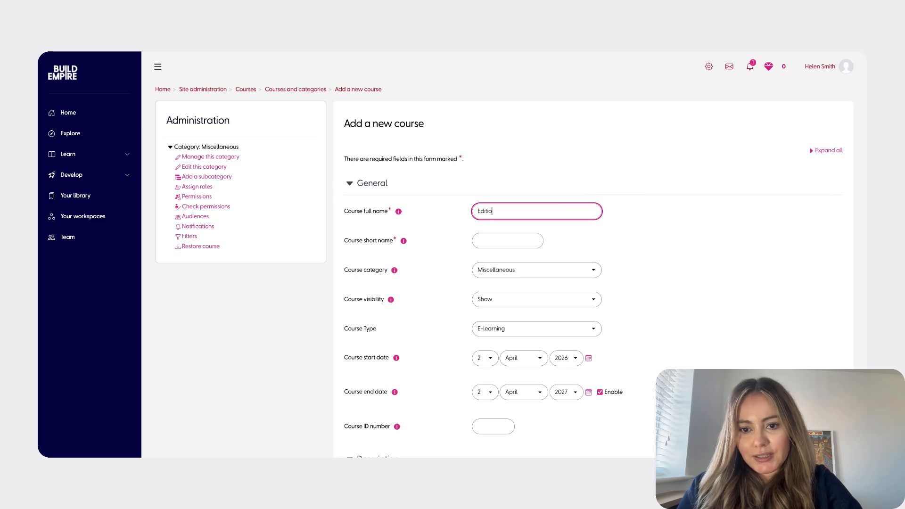
type("n V3 Bas")
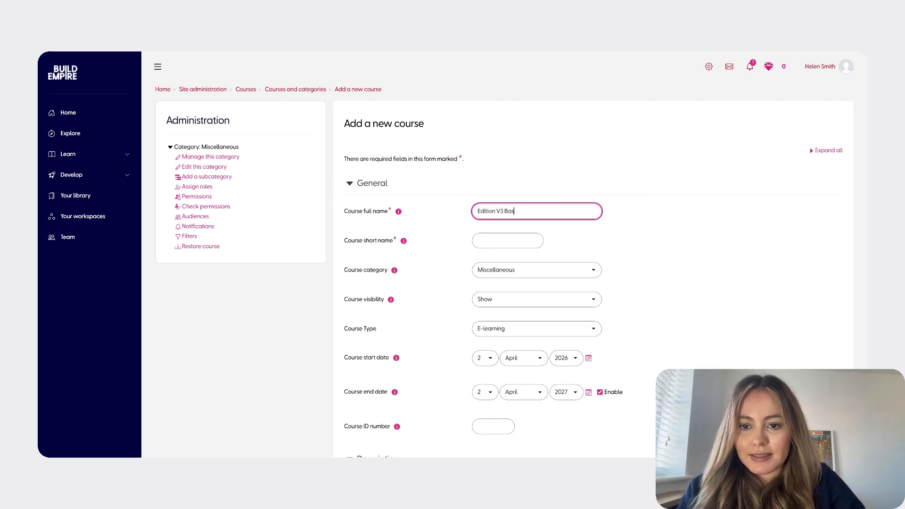
type("ics")
left_click(523, 236)
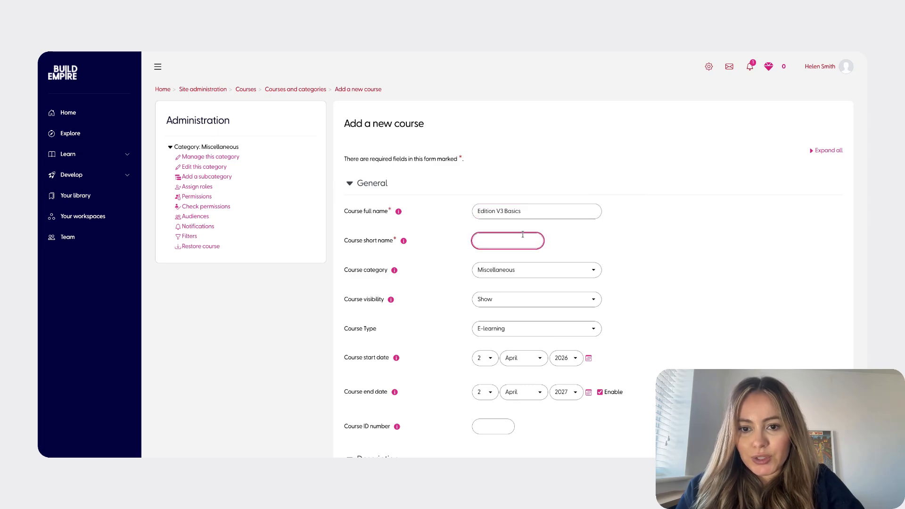
type("EditionV3")
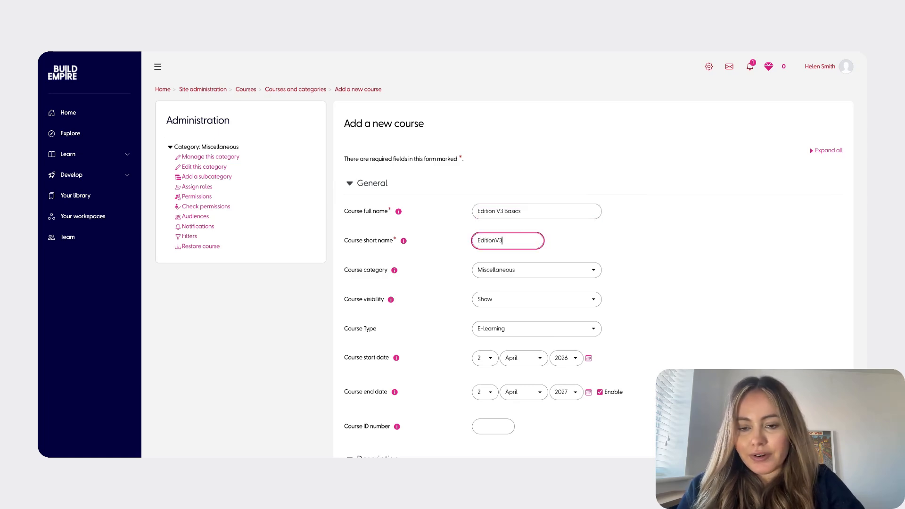
left_click(650, 258)
Step: Set the month and year of the course end date to June 2026
scroll(650, 258, "down", 2)
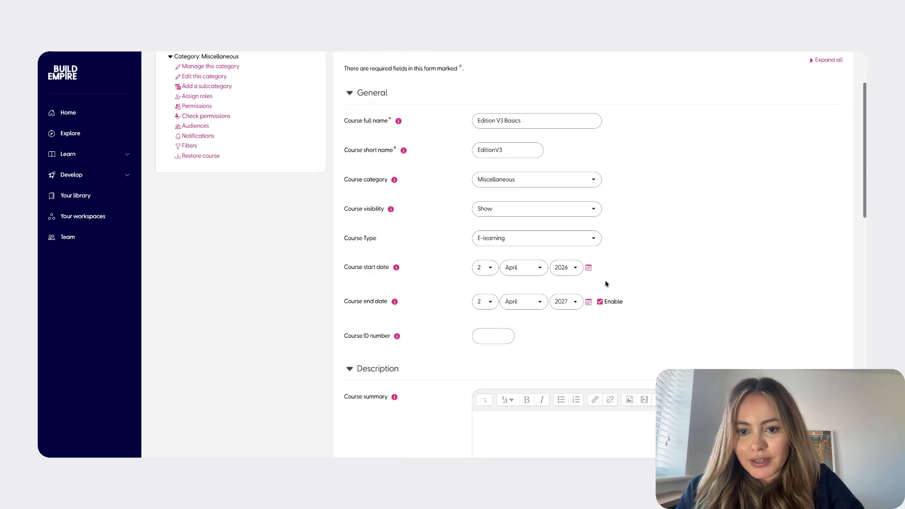
left_click(539, 305)
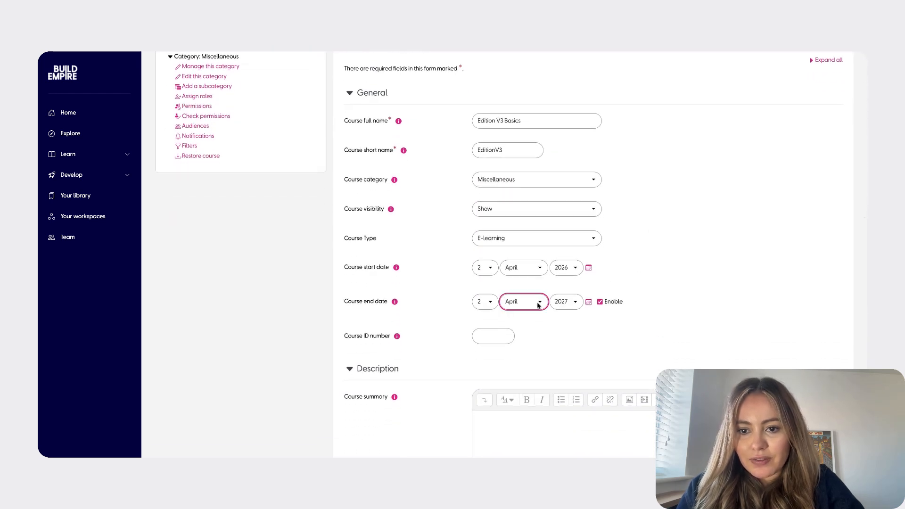
left_click(537, 324)
left_click(580, 306)
left_click(577, 295)
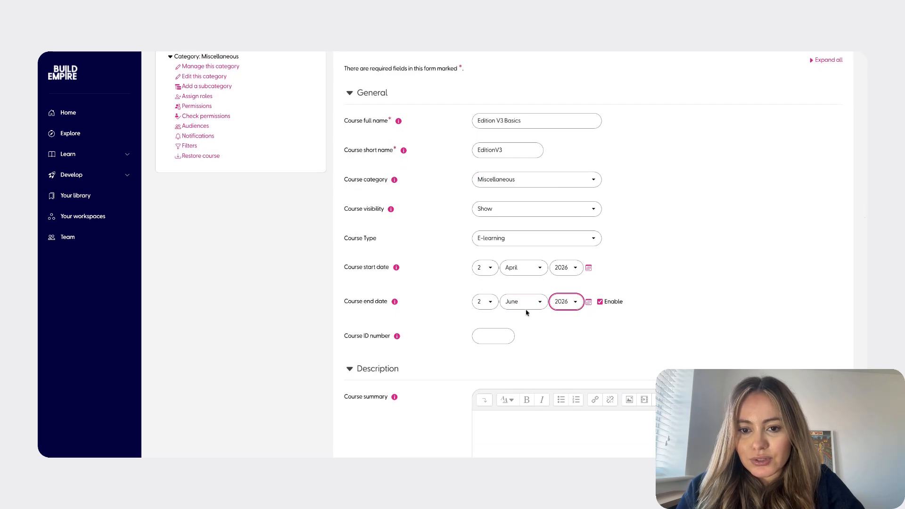
left_click(534, 326)
Step: Enter the course summary "This course introduces Edition V3 features and shows you how to use the BuildEmpire Edition V3 effectively."
scroll(534, 326, "down", 3)
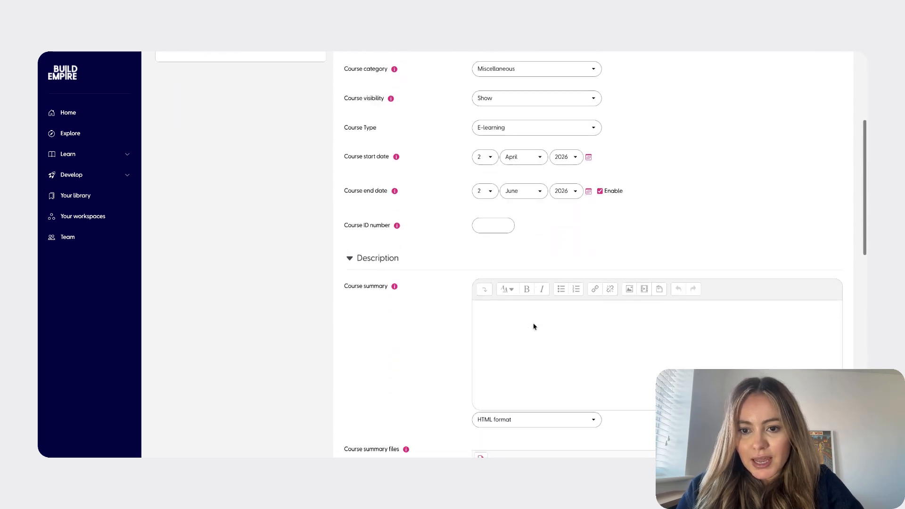
left_click(535, 326)
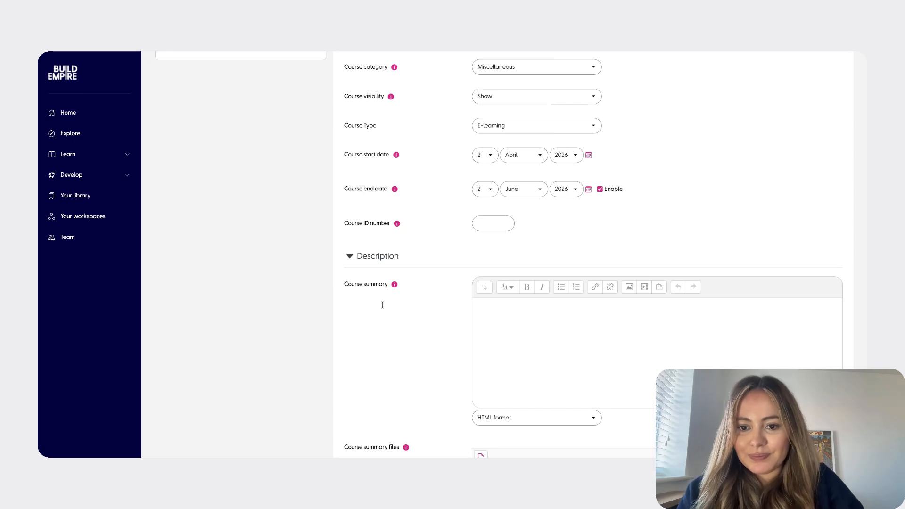
left_click(523, 326)
type("This course introduces Edition V3 features and shows you how to use the BuildEmpire Edition v3 effectively.")
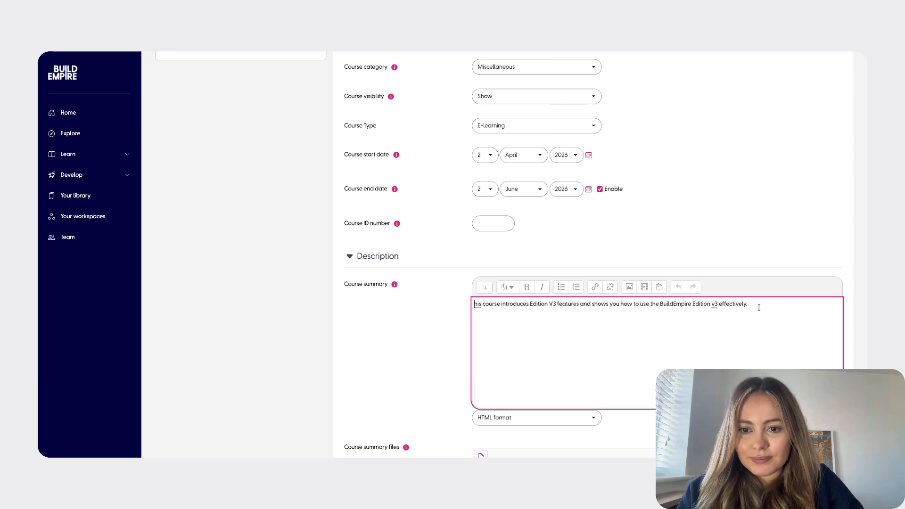
type("T")
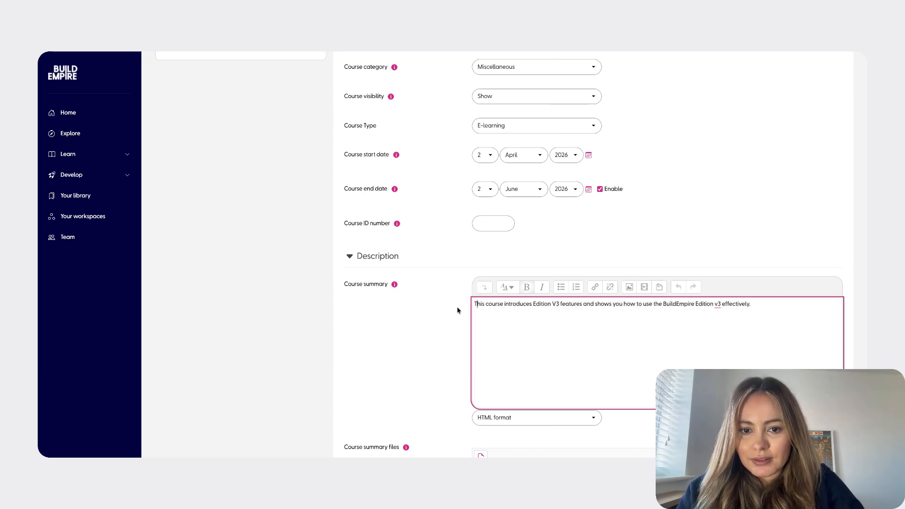
right_click(718, 304)
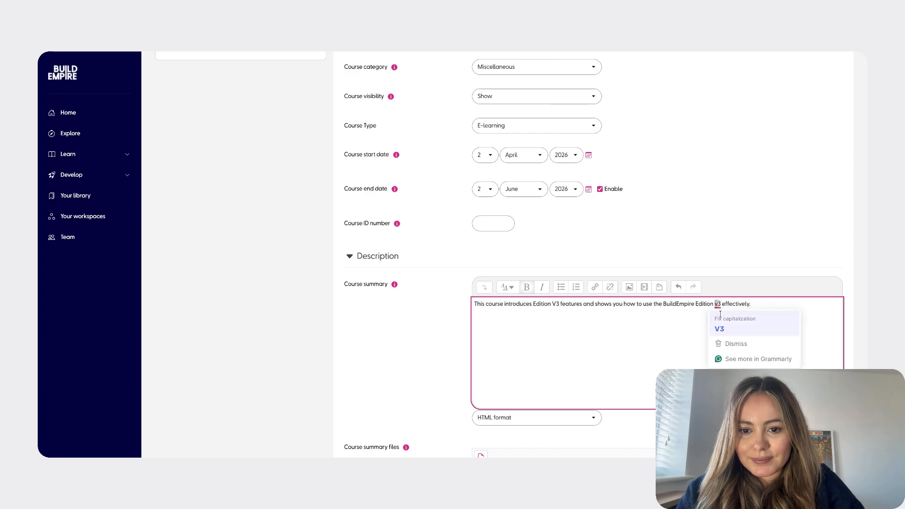
left_click(721, 320)
Step: Expand the course format settings and set the format to Tiles format
scroll(766, 308, "down", 1)
scroll(608, 334, "down", 5)
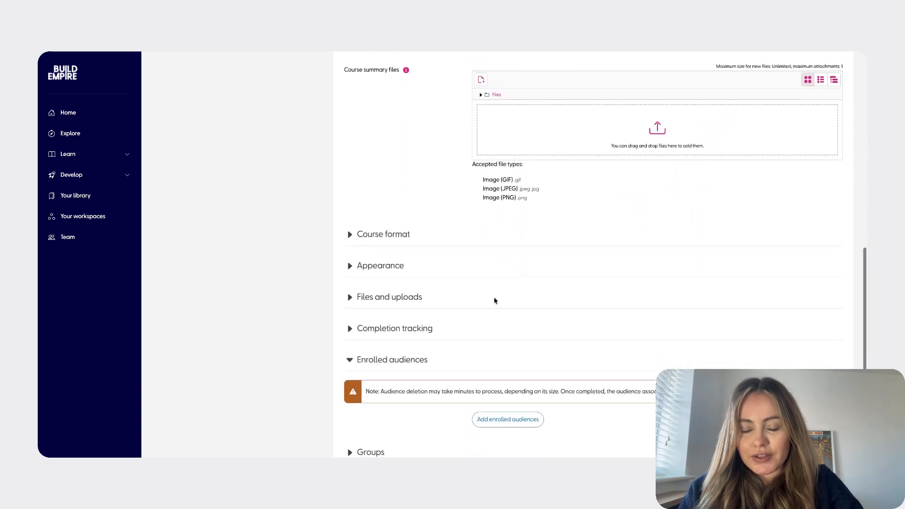
left_click(395, 235)
scroll(396, 237, "down", 1)
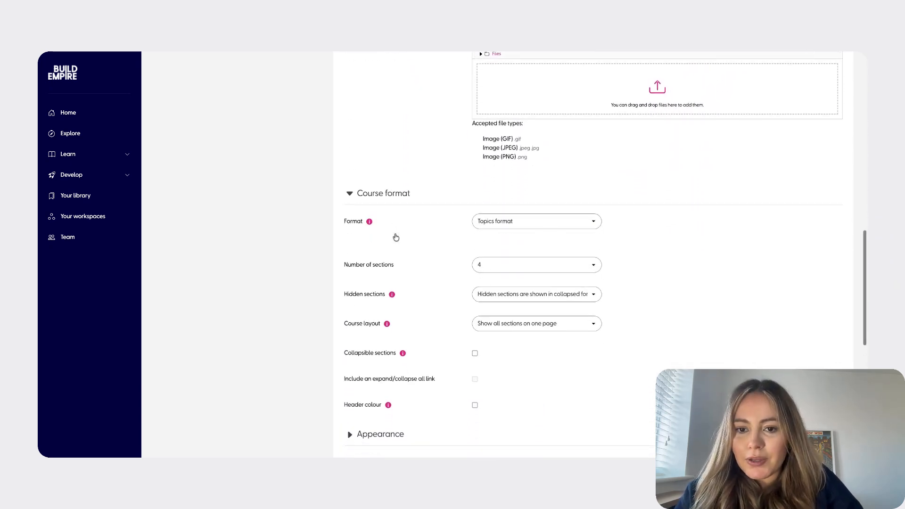
left_click(523, 225)
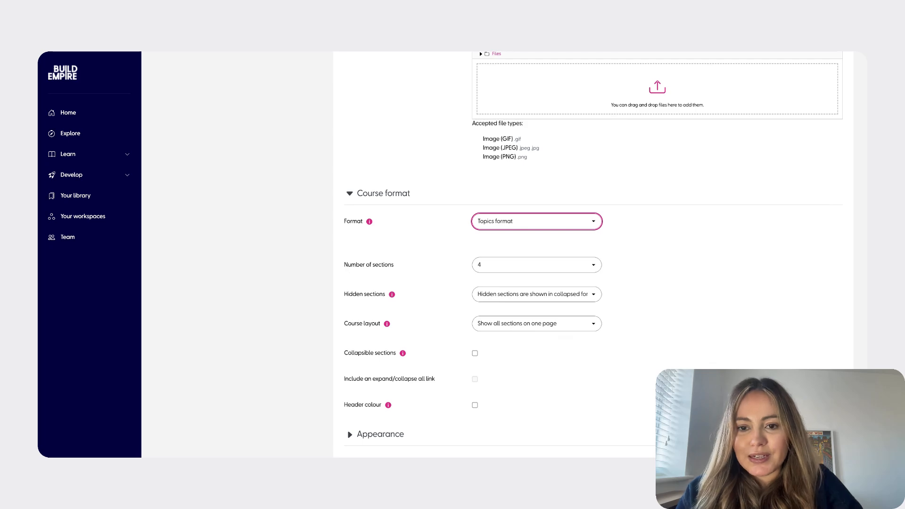
left_click(523, 217)
left_click(613, 229)
scroll(613, 230, "down", 1)
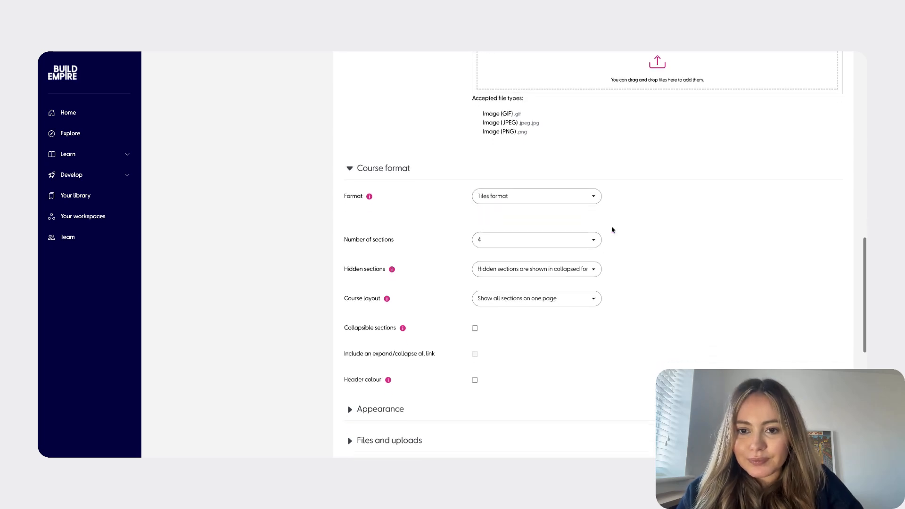
Step: Review the tile format options and expand the Appearance and Files and uploads sections to examine their settings
scroll(613, 229, "down", 5)
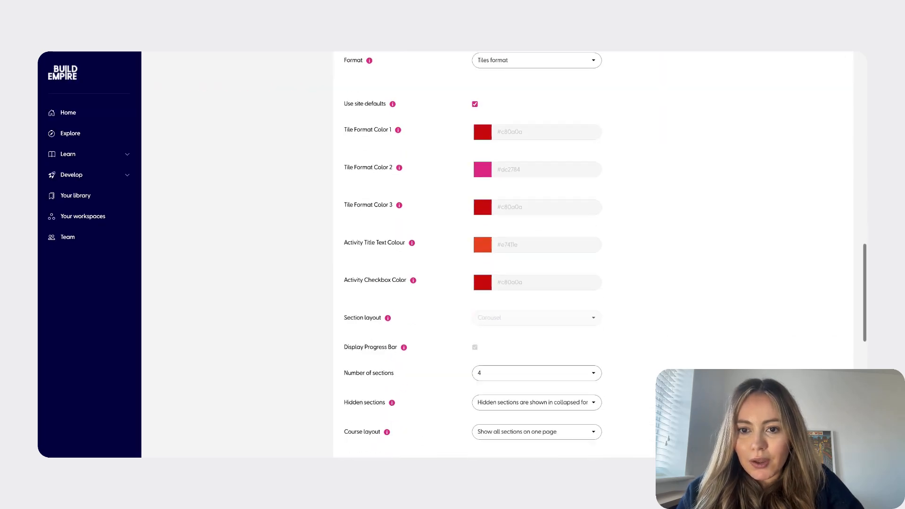
scroll(473, 255, "down", 3)
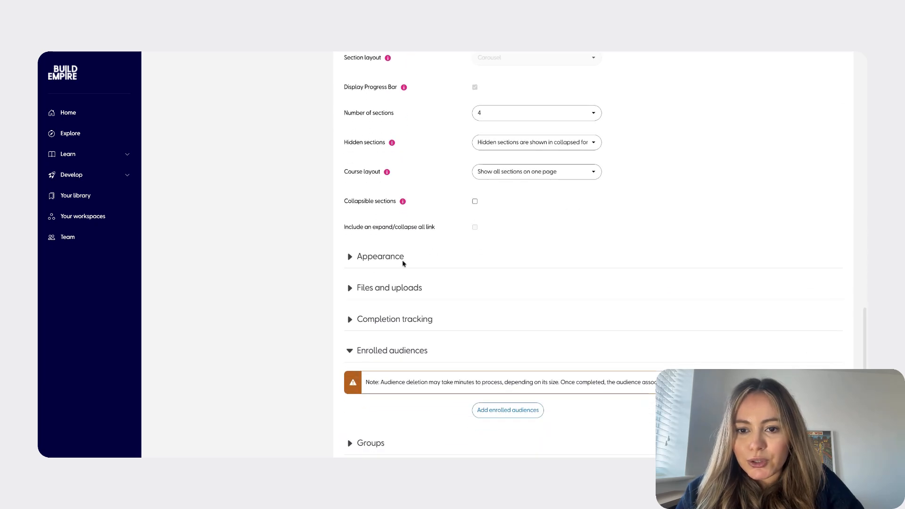
left_click(385, 260)
scroll(386, 262, "down", 6)
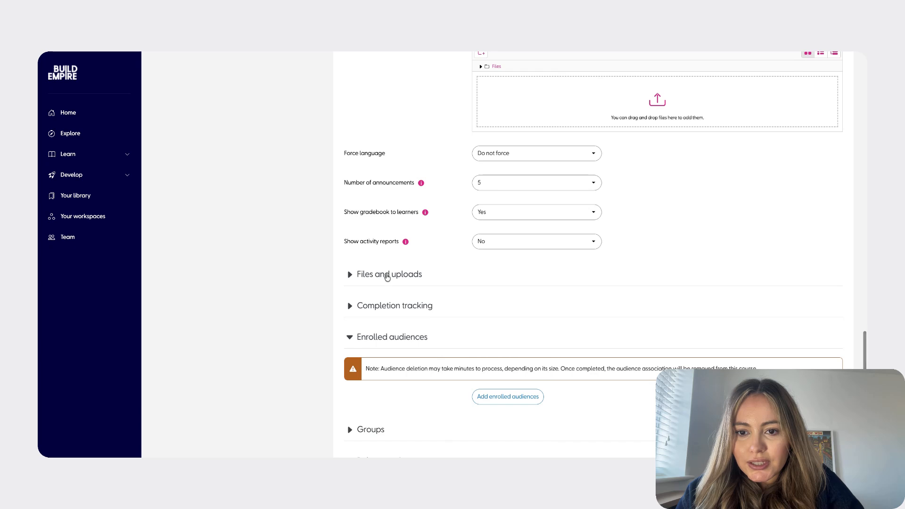
left_click(386, 276)
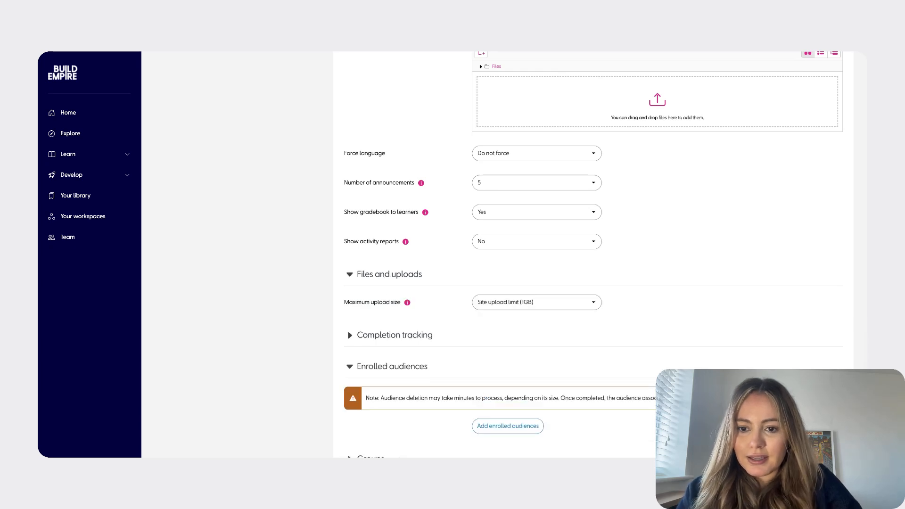
Step: Add the UK Team audience to the enrolled audiences of the new course
left_click(396, 366)
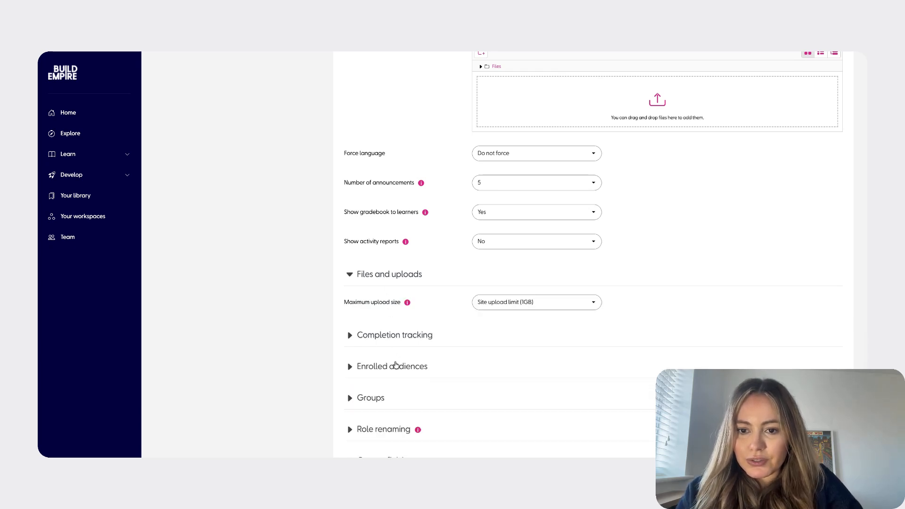
left_click(396, 365)
scroll(471, 307, "down", 3)
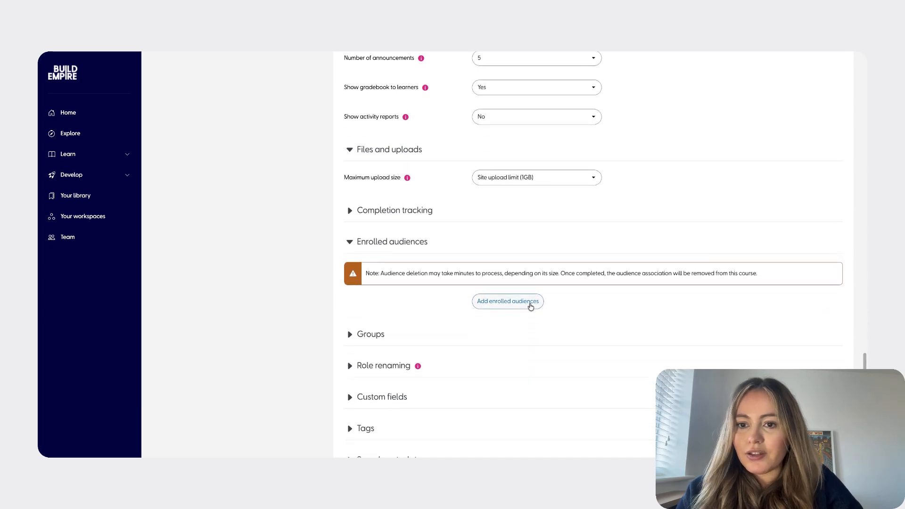
left_click(531, 306)
left_click(318, 164)
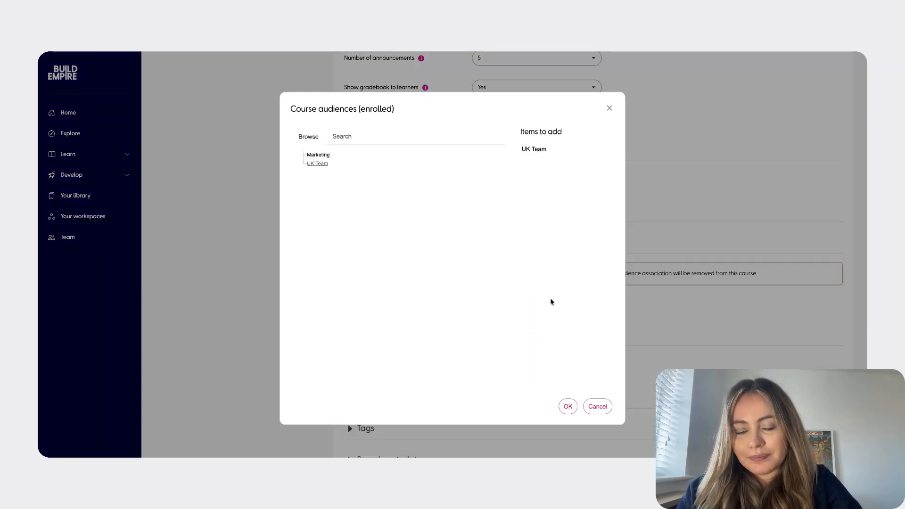
left_click(569, 407)
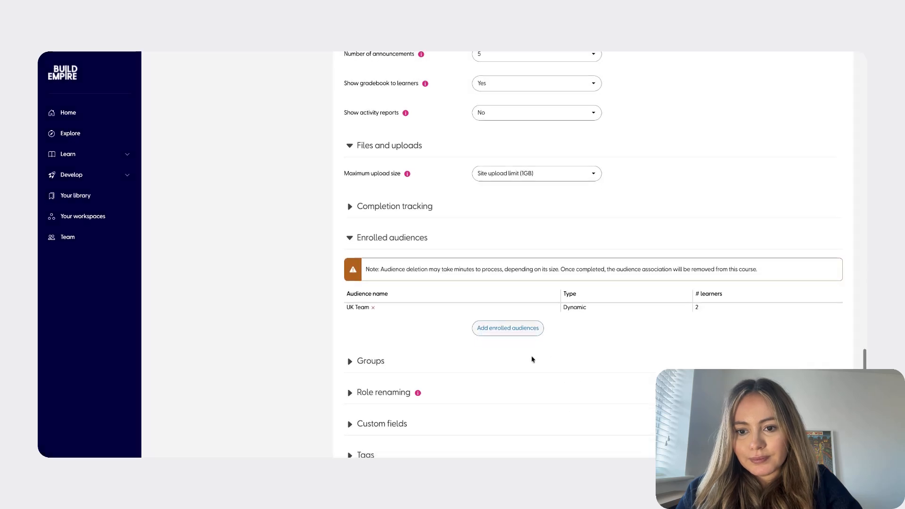
scroll(532, 360, "down", 3)
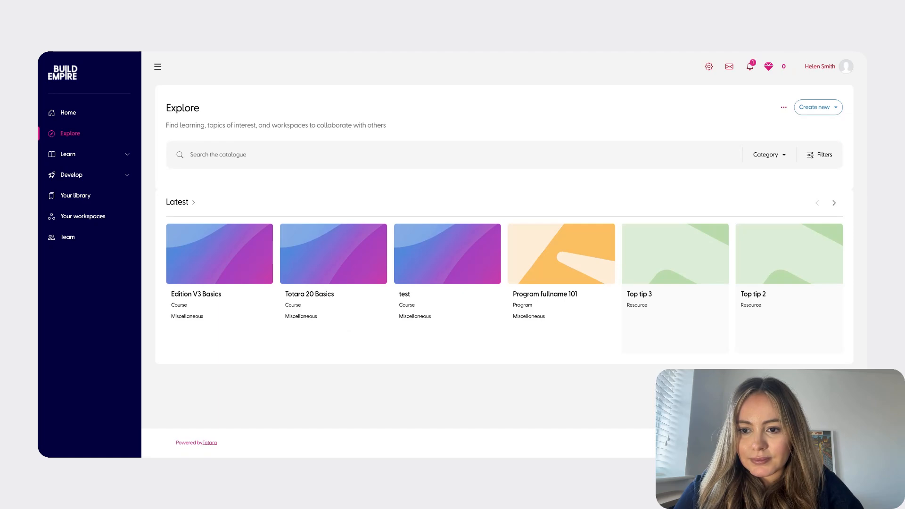
Step: Open the Edition V3 Basics course and start a new topic in its Announcements forum
left_click(219, 301)
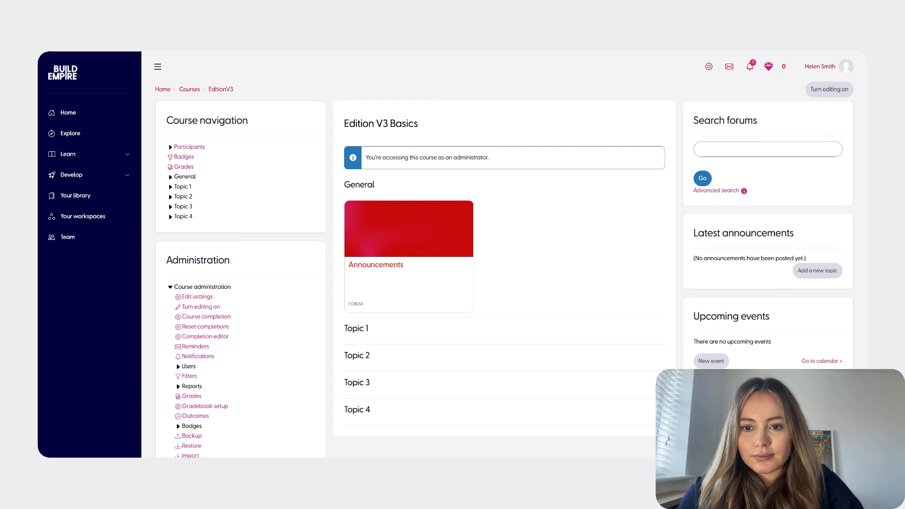
left_click(372, 265)
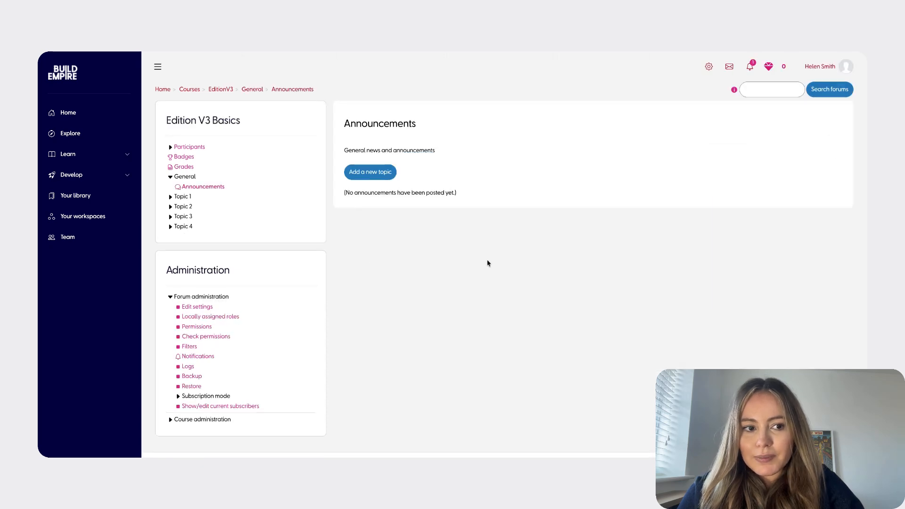
left_click(380, 173)
Step: Enter "Welcome to Edition V3 Basics" as the subject of the new announcement
left_click(491, 220)
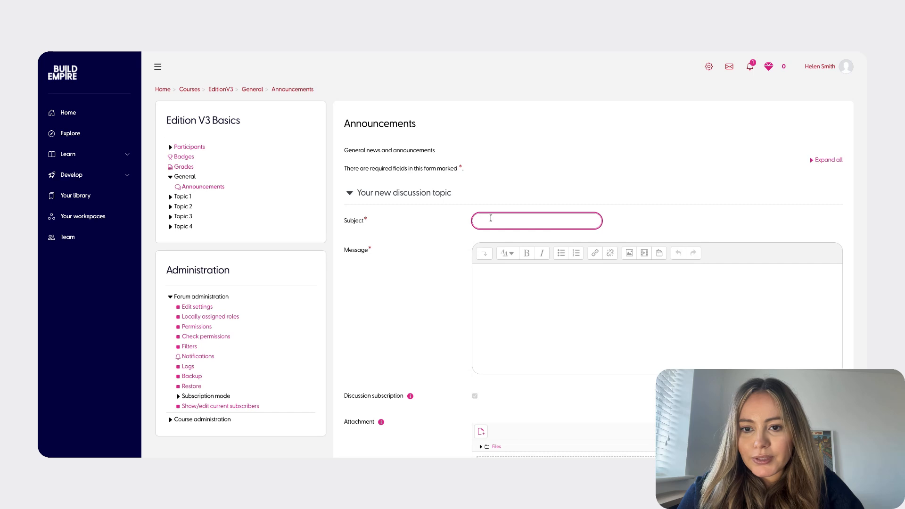
type("wel")
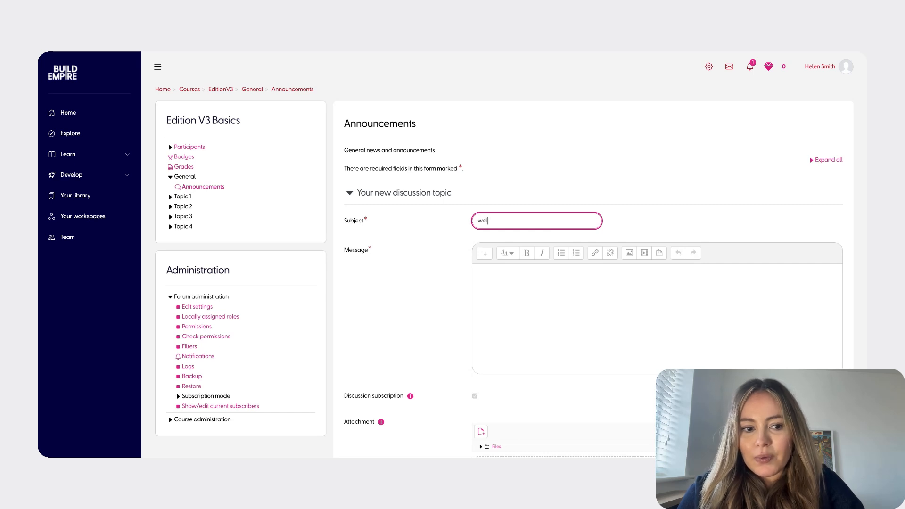
key("BackSpace")
key("BackSpace")
key("BackSpace")
type("Welcome t")
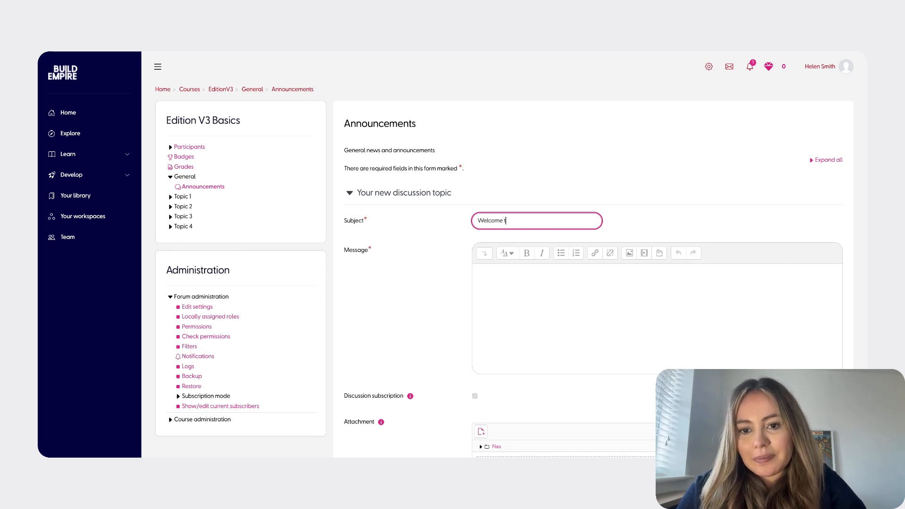
type("o Edit")
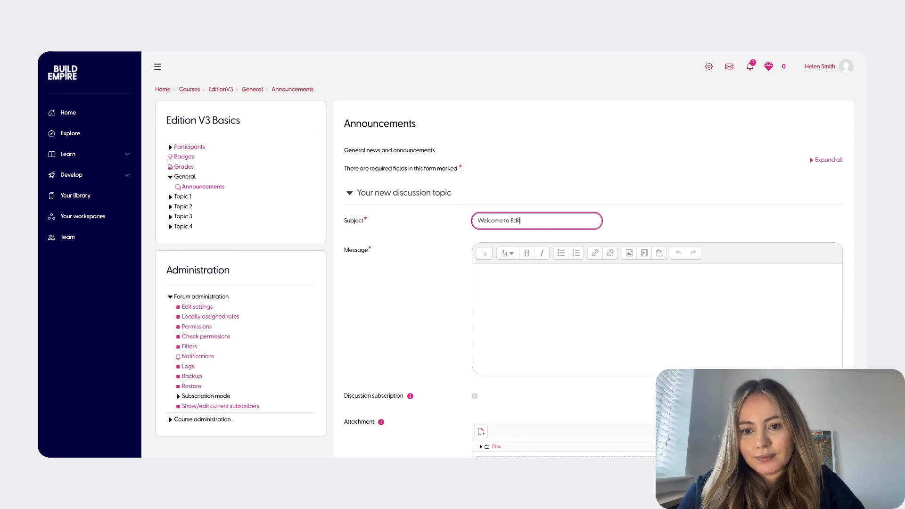
type("ion V3")
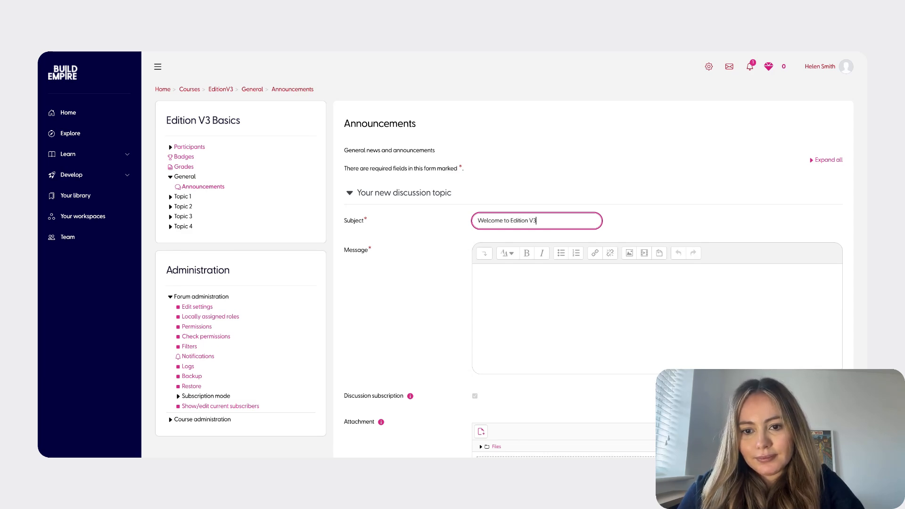
type(" Basics")
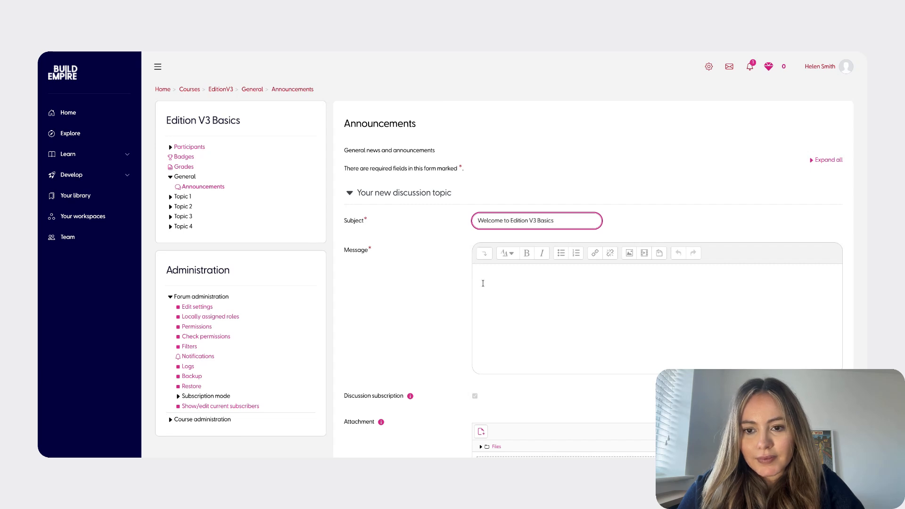
Step: Write an announcement message welcoming the team to their first Edition V3 course and saying it walks through the core features
left_click(484, 286)
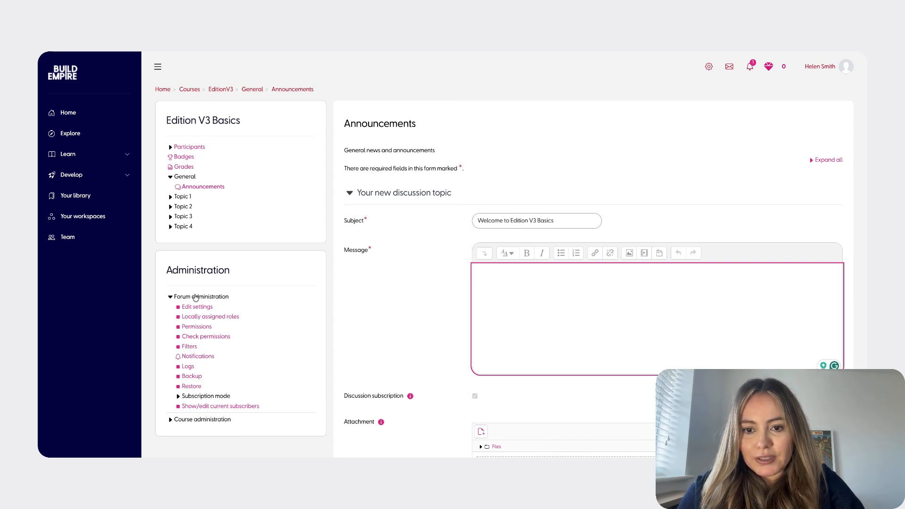
key("super+Tab")
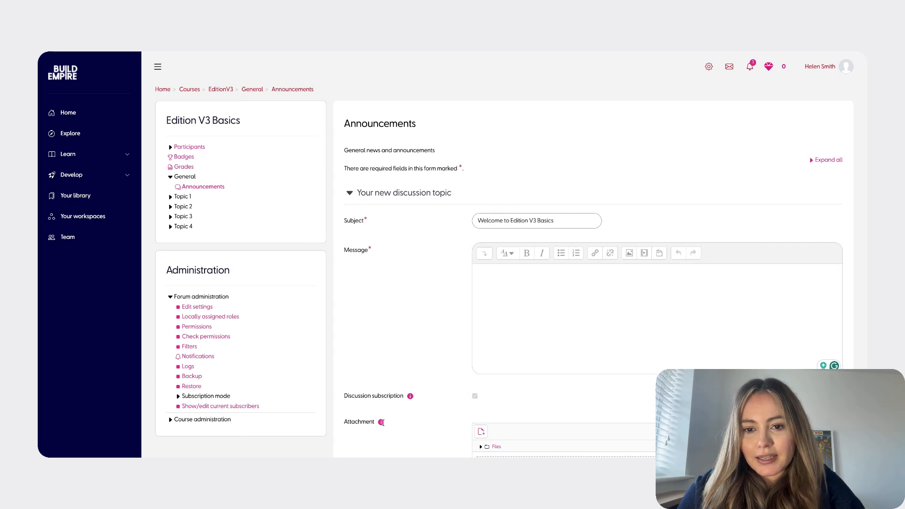
key("super+Tab")
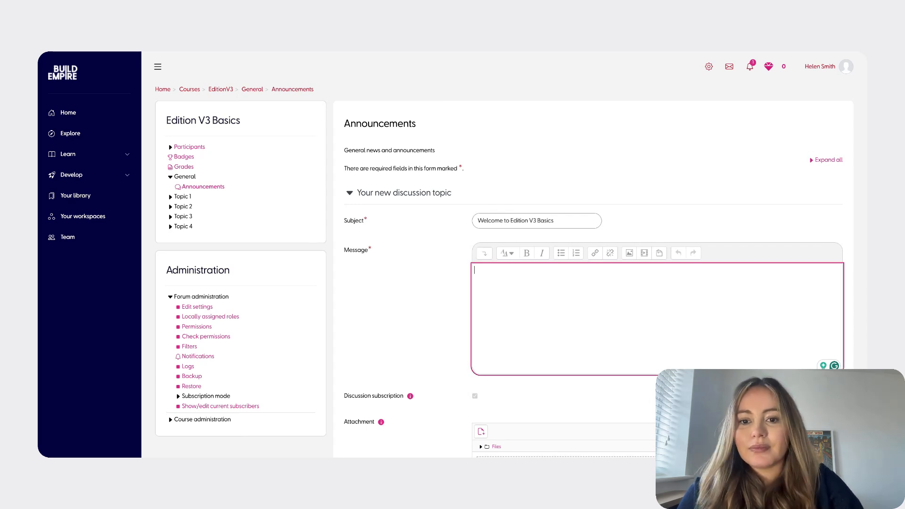
type("Hi team, welcome to your first Edition V3 course! This course will walk you through the core features, including the Course Information Blocks, Topics Format Restyle, and Floating Notes. Take your time with each module, complete the activities, and check back here for any tips or updates as you go. Enjoy!")
Step: Pin the welcome announcement and post it to the forum
scroll(527, 305, "down", 5)
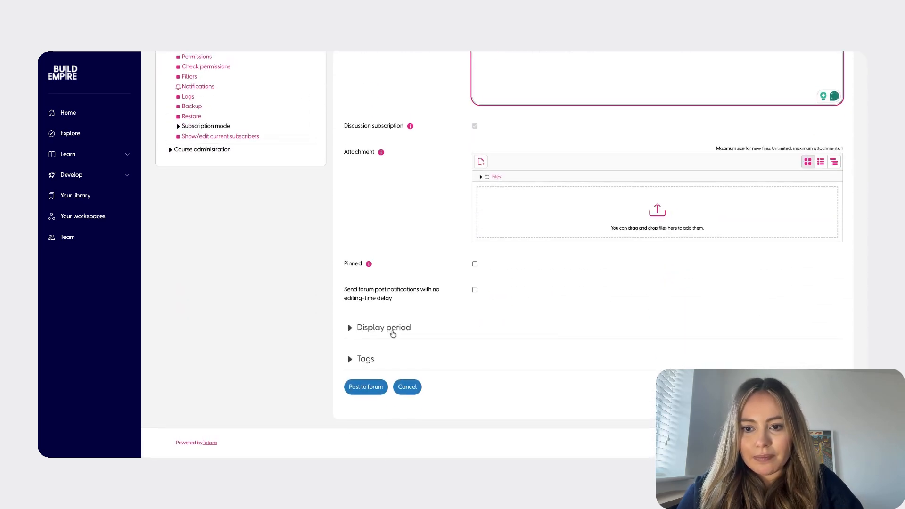
left_click(477, 266)
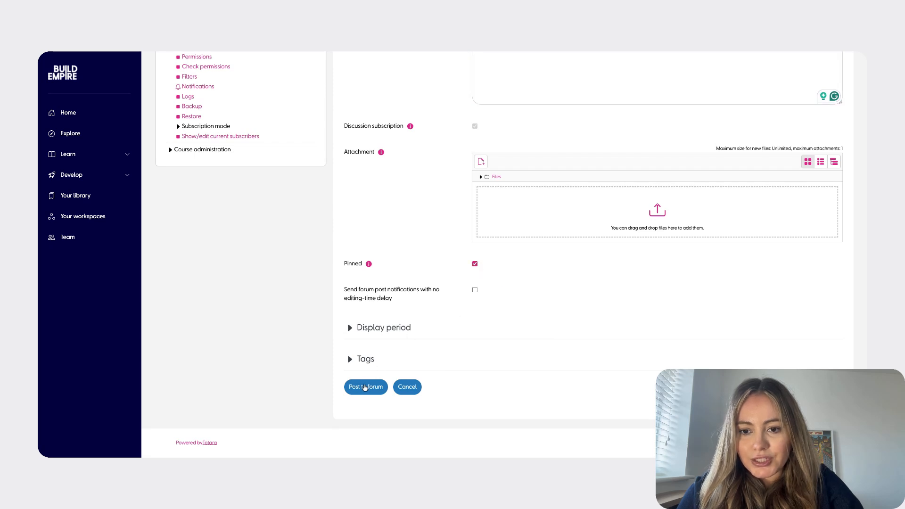
left_click(365, 387)
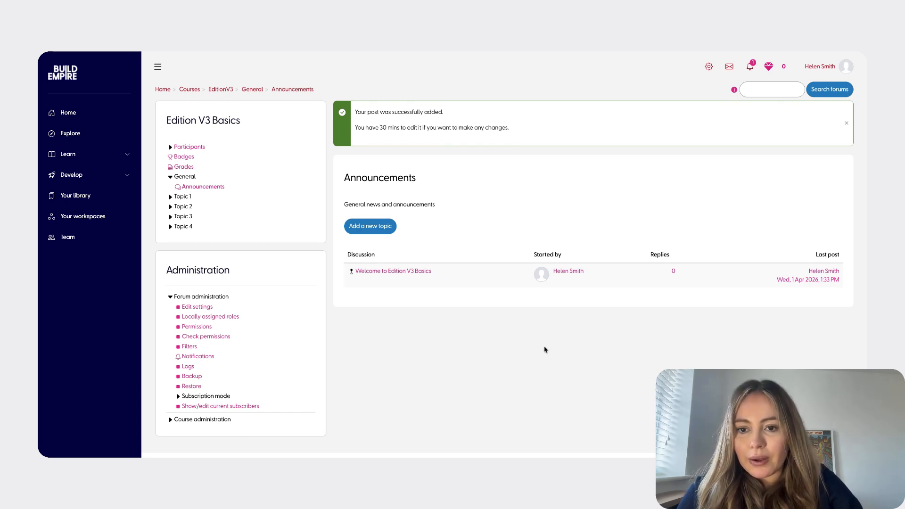
Step: Return to the Edition V3 Basics course page and rename Topic 1 as "Course Information Block"
left_click(221, 91)
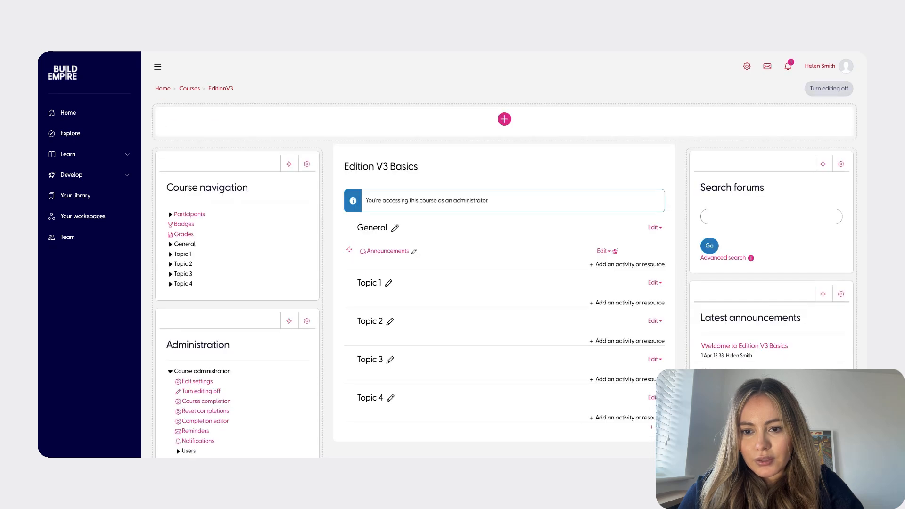
left_click(397, 285)
type("Cou")
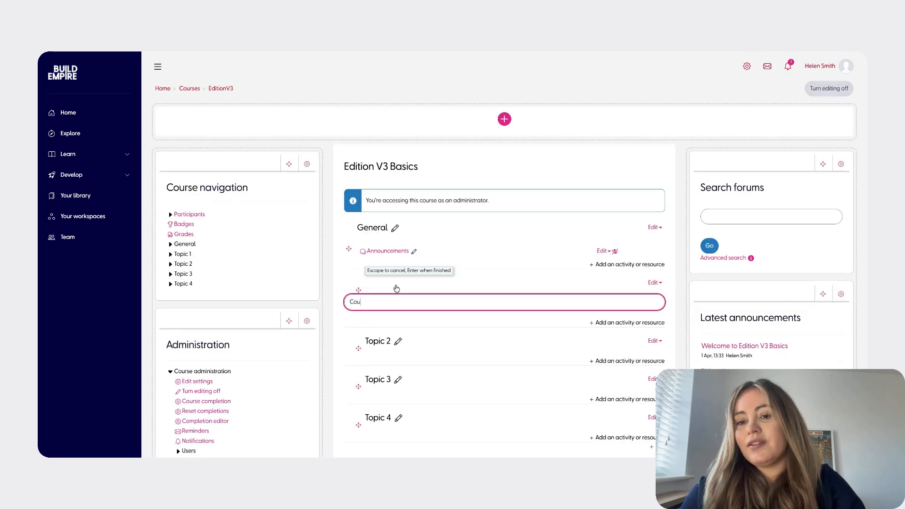
type("rse Information Block")
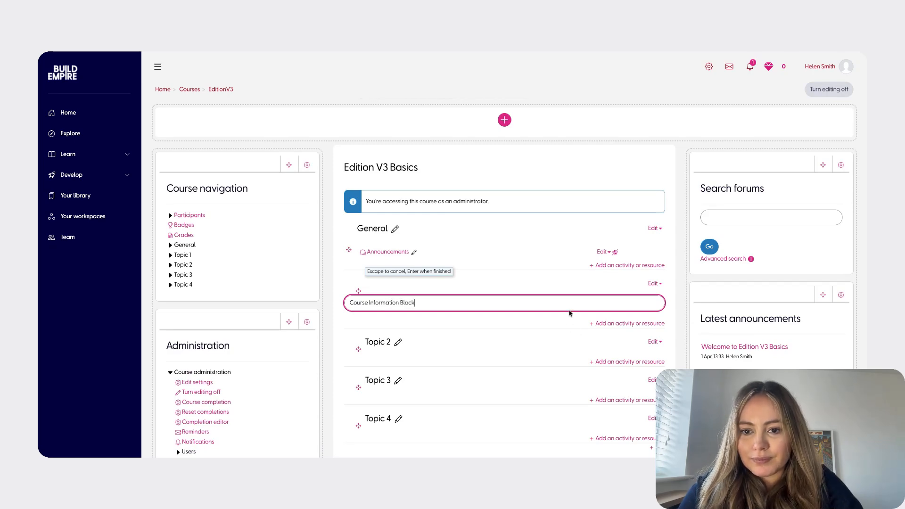
key("Return")
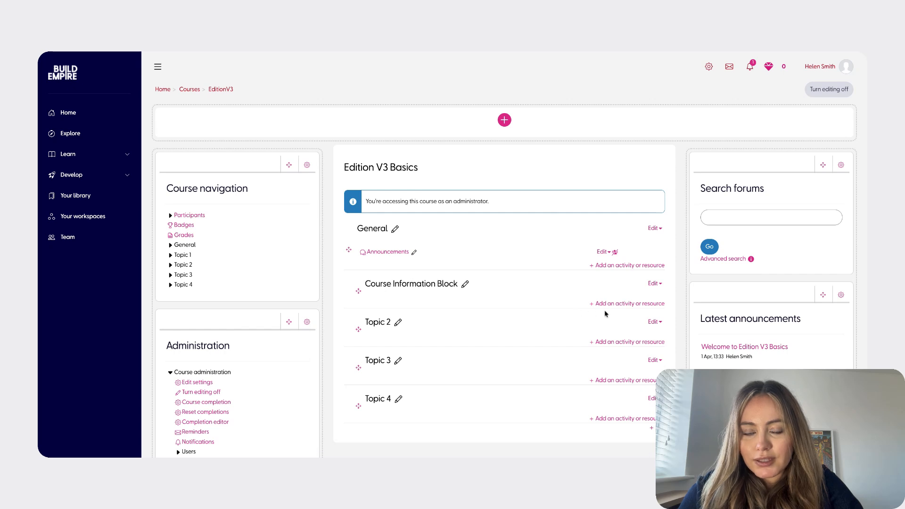
Step: Add a Video activity to the Course Information Block topic and name it "Video on the Course Information Block"
left_click(619, 305)
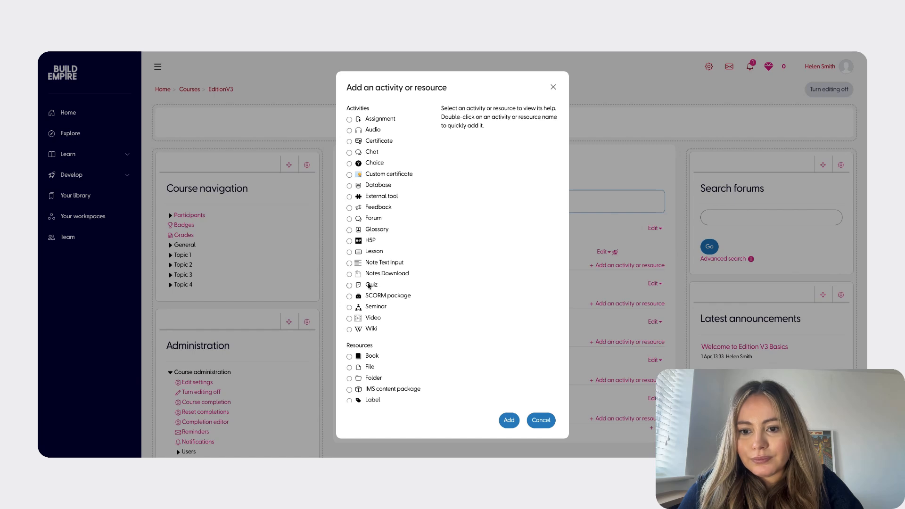
left_click(374, 319)
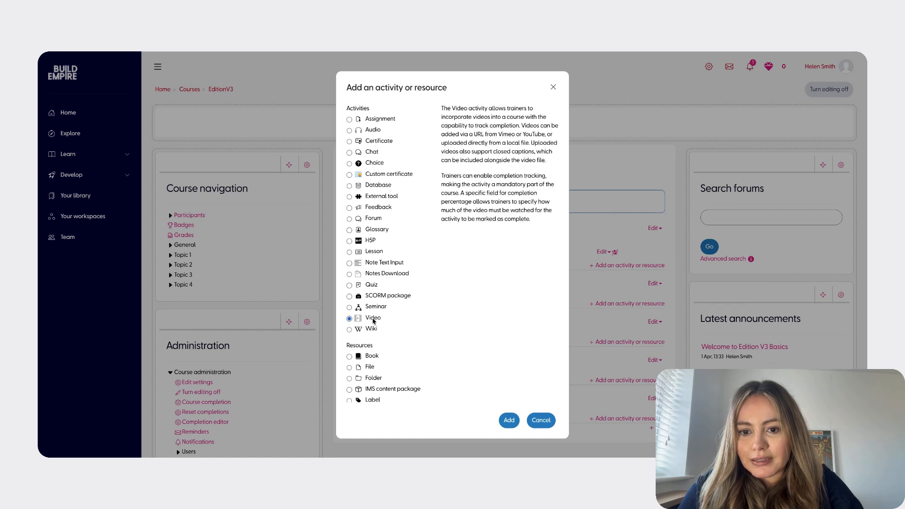
left_click(506, 424)
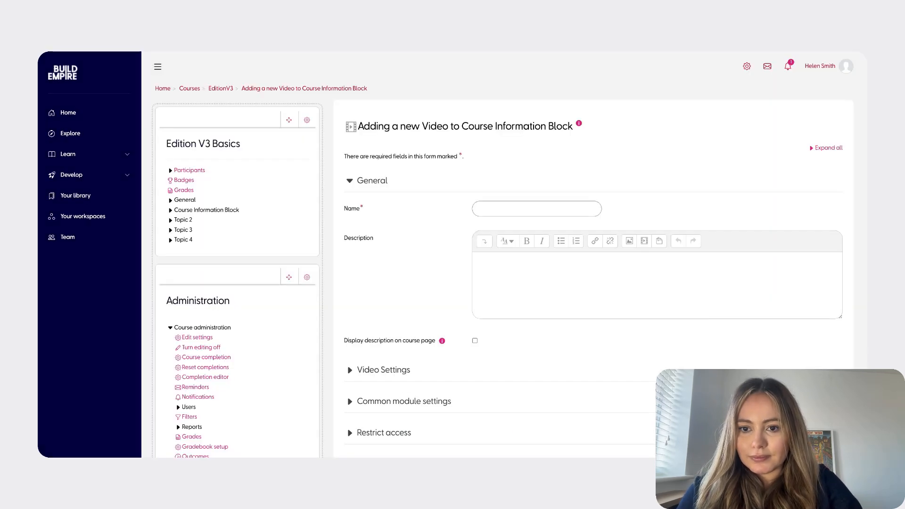
left_click(499, 209)
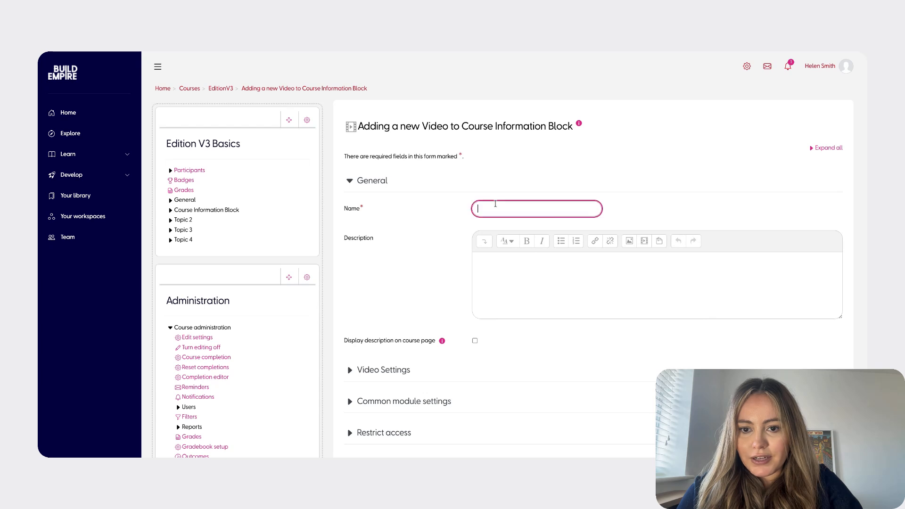
type("Video on")
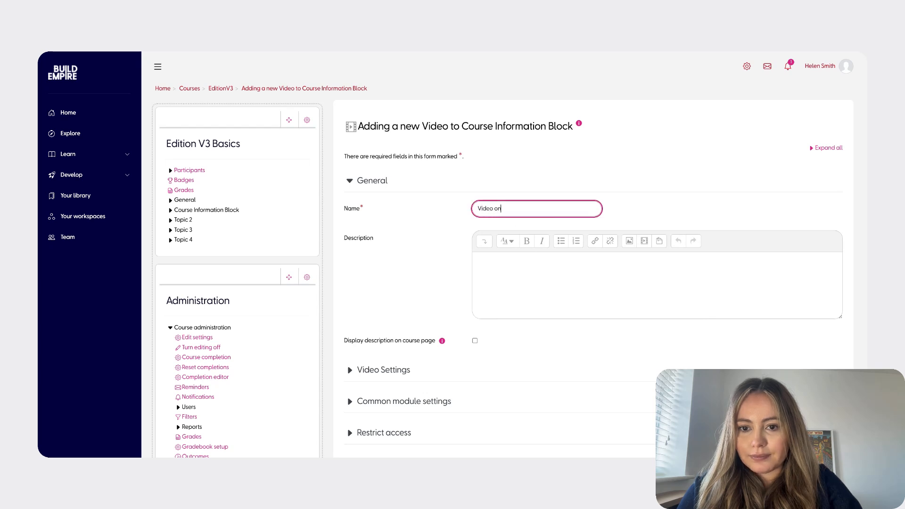
type(" the Course I")
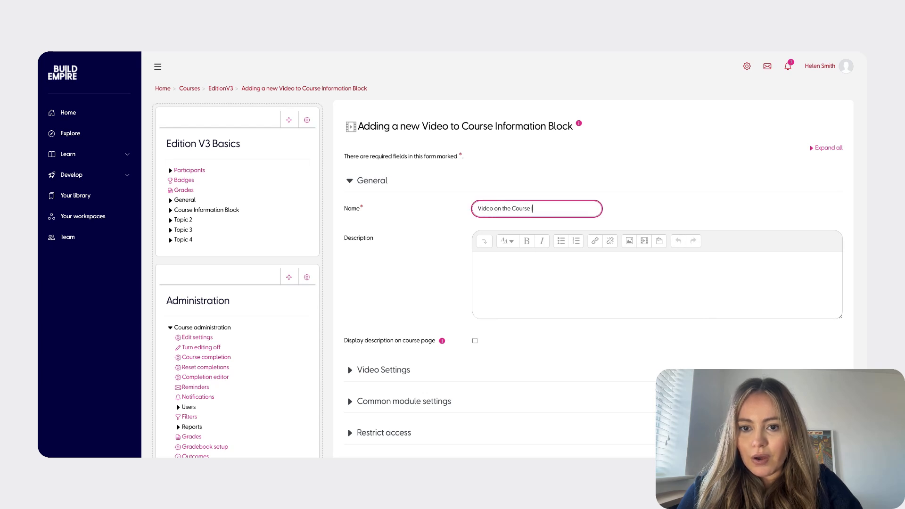
type("nformation Block")
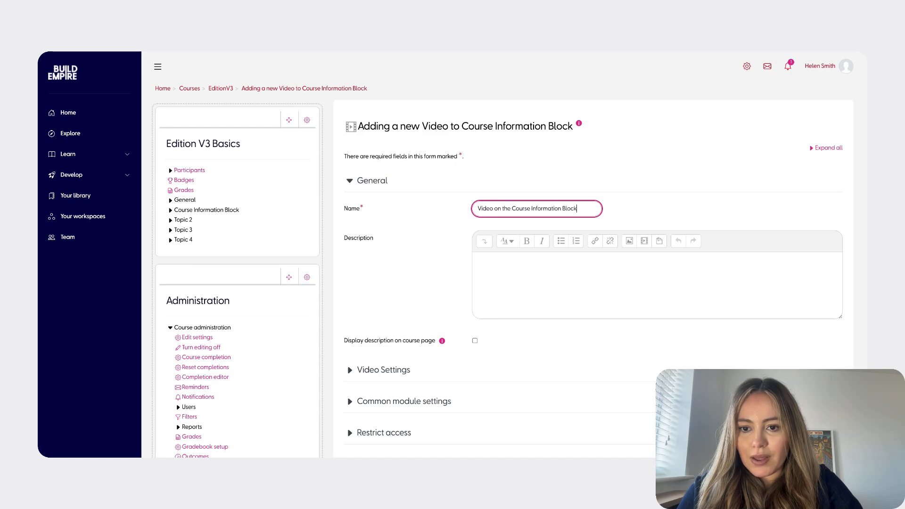
left_click(487, 275)
scroll(487, 275, "down", 2)
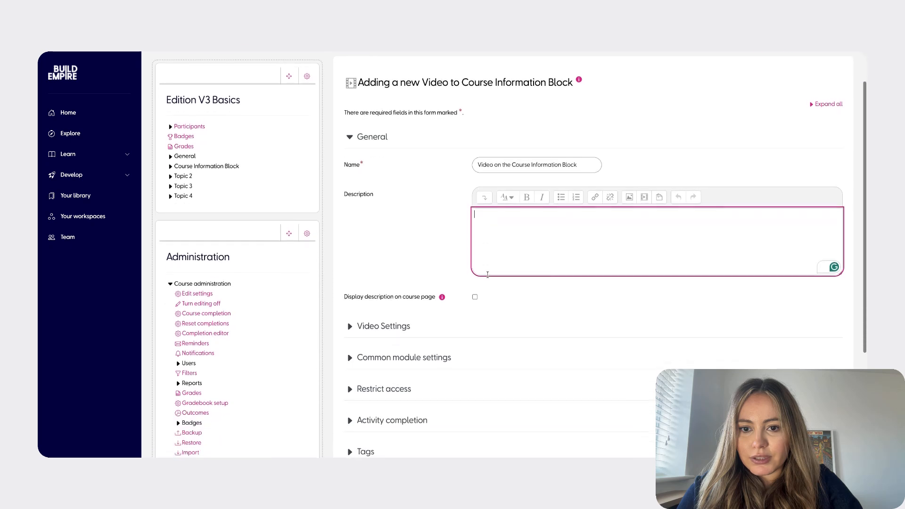
left_click(411, 291)
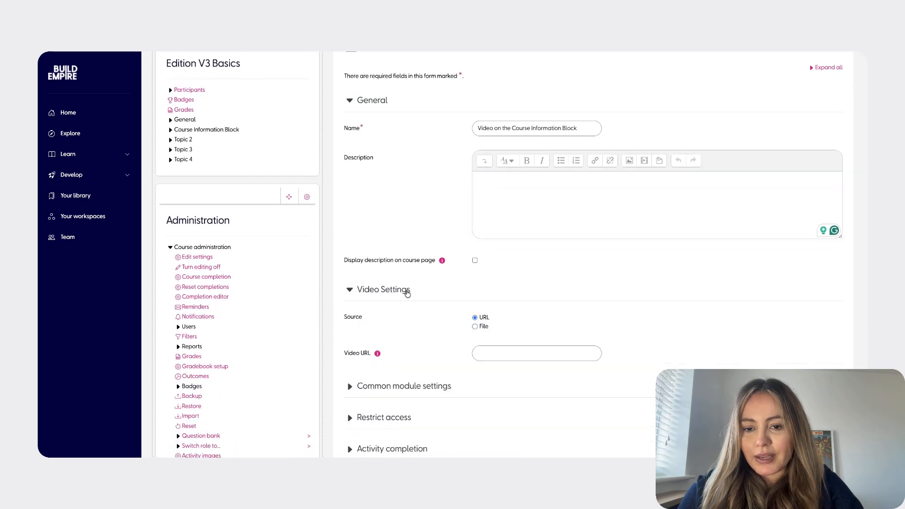
scroll(540, 299, "down", 1)
left_click(523, 310)
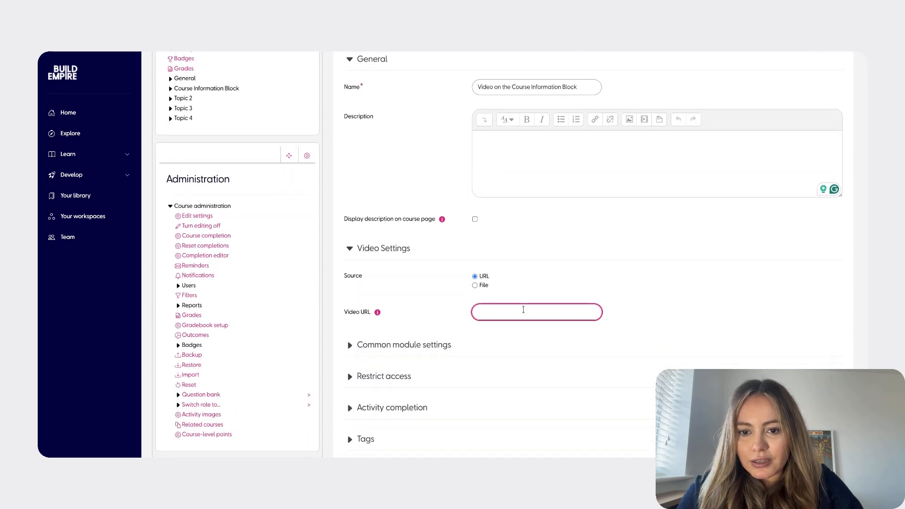
type("https://youtu.be/G-S_bAJ8Rw4")
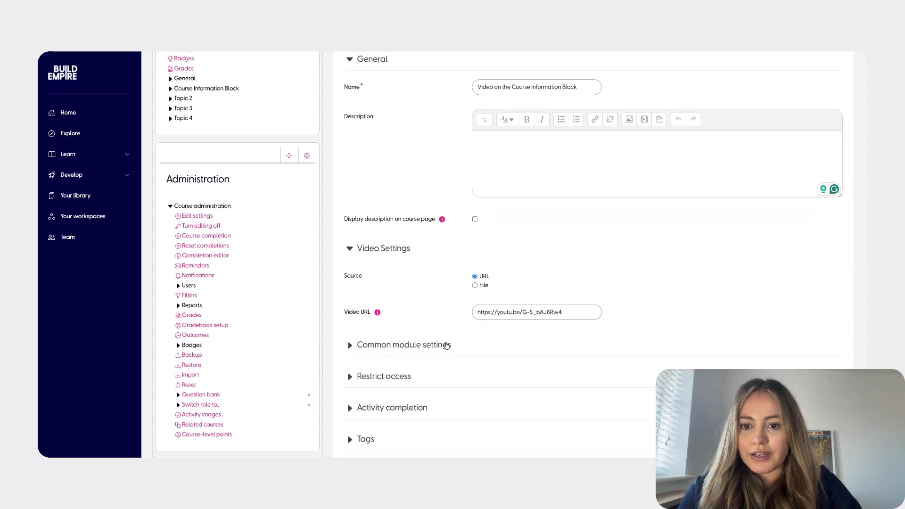
Step: Expand the Common module settings and Restrict access sections of the video activity to examine their options
scroll(446, 346, "down", 1)
left_click(433, 315)
scroll(432, 316, "down", 2)
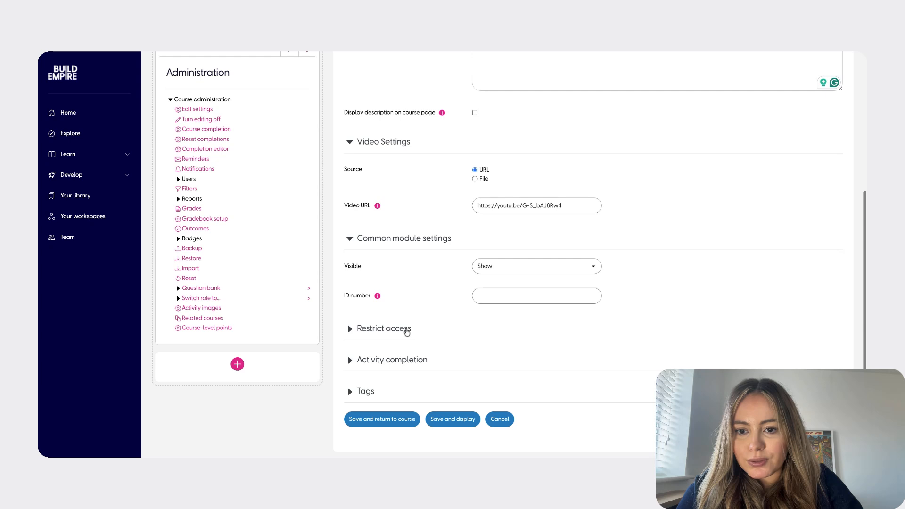
left_click(406, 329)
scroll(404, 339, "down", 2)
Step: Set the video's completion tracking to show the activity as complete when conditions are met, requiring learners to view it
left_click(403, 346)
scroll(401, 348, "down", 3)
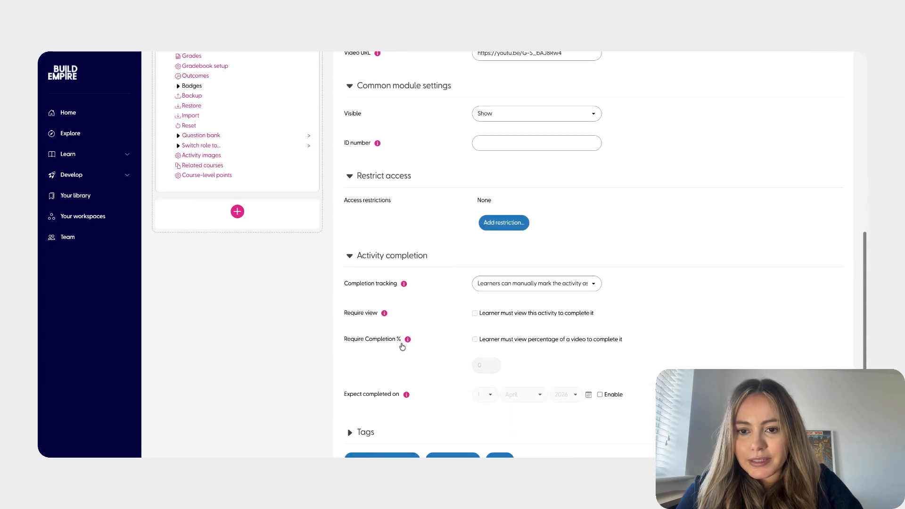
left_click(562, 283)
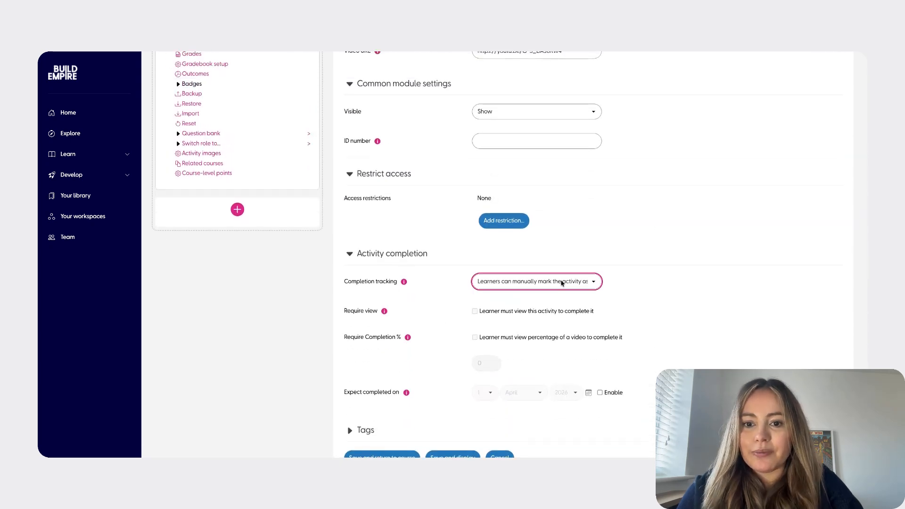
left_click(579, 317)
left_click(579, 316)
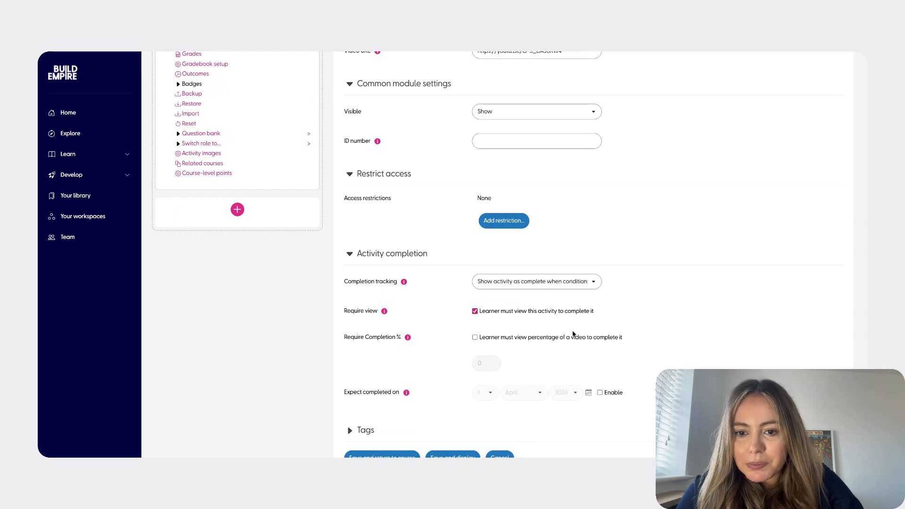
Step: Require learners to view 100% of the video to complete it, and save the activity, returning to the course
left_click(564, 341)
left_click(485, 363)
key("BackSpace")
type("100")
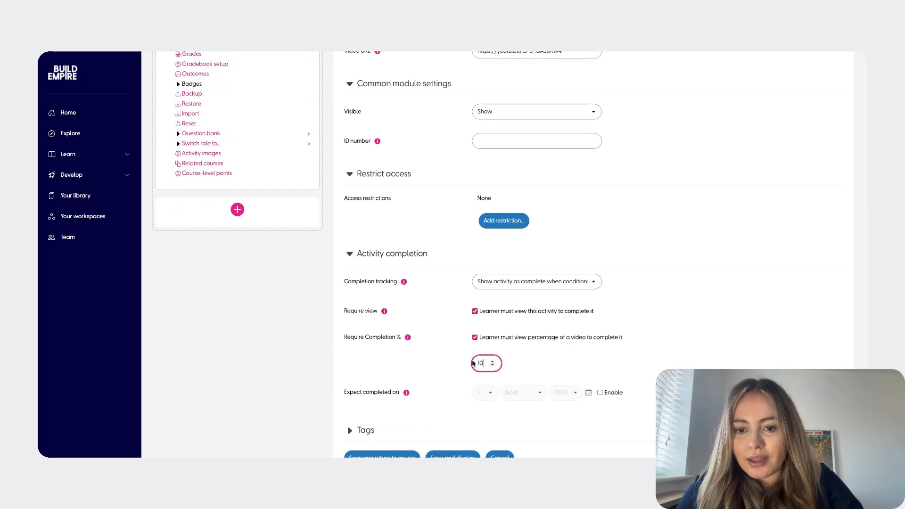
left_click(649, 361)
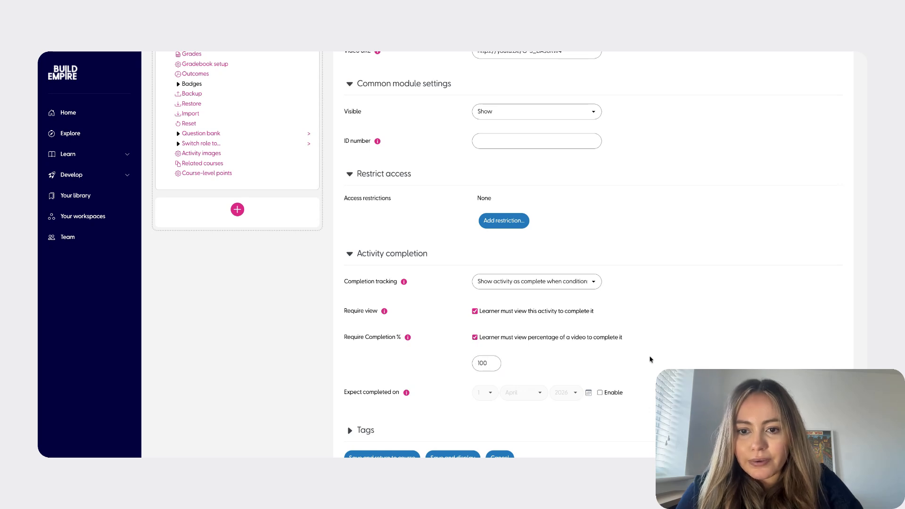
scroll(650, 360, "down", 1)
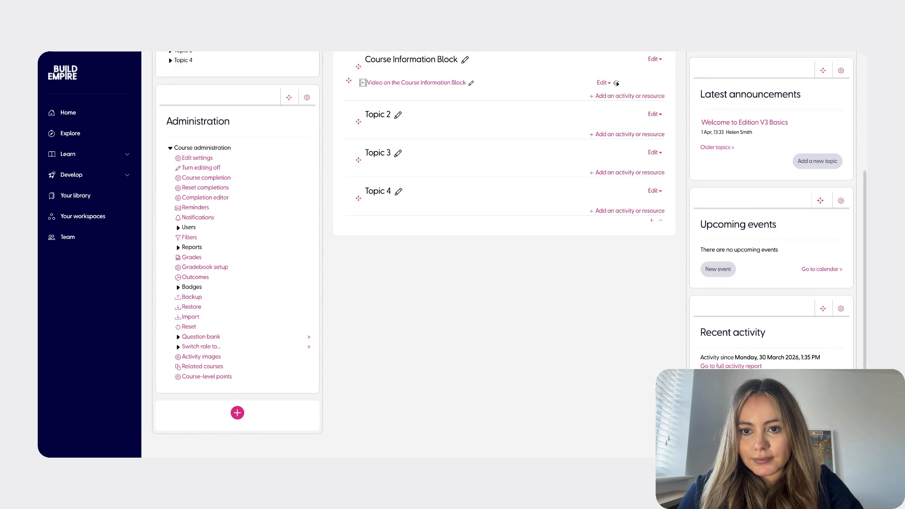
Step: Add a Quiz activity to the Course Information Block topic and name it "Course info block quiz"
scroll(693, 280, "up", 4)
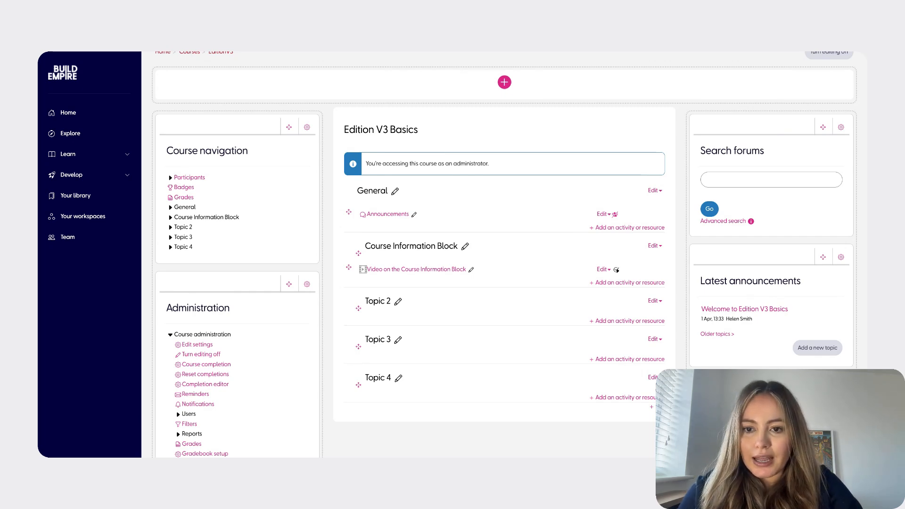
left_click(630, 283)
left_click(368, 287)
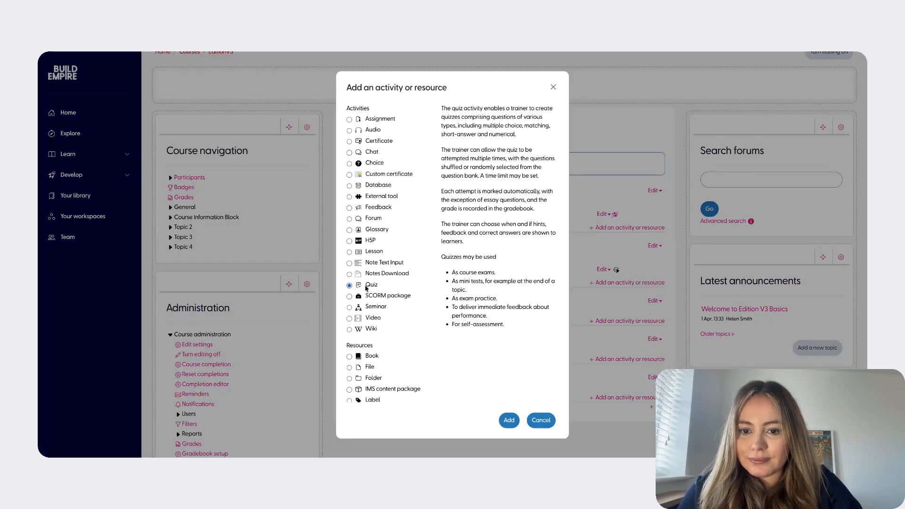
left_click(508, 422)
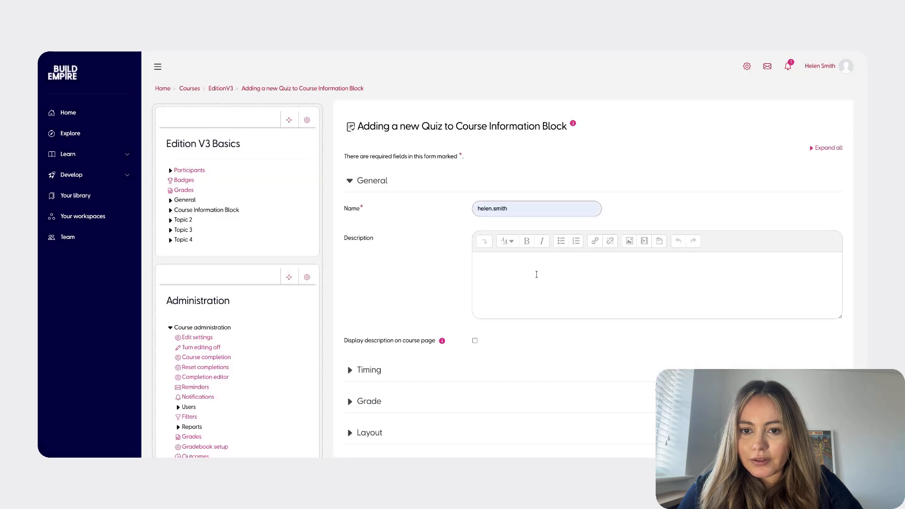
left_click(566, 208)
left_click_drag(566, 208, 473, 212)
type("Cours")
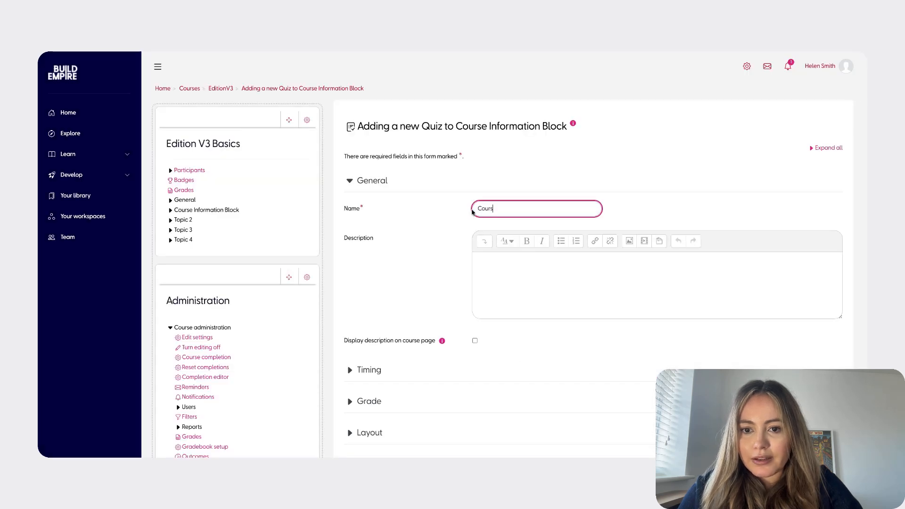
type("e info block quiz")
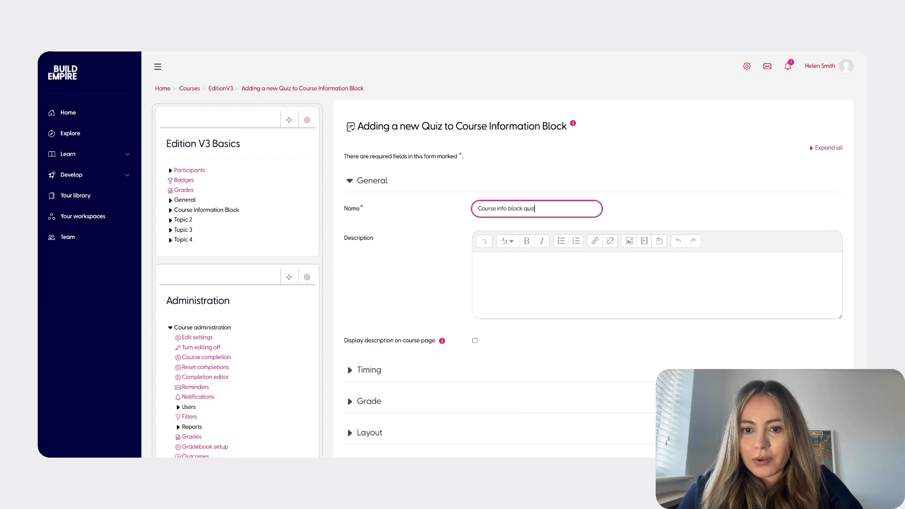
left_click(502, 294)
scroll(504, 294, "down", 2)
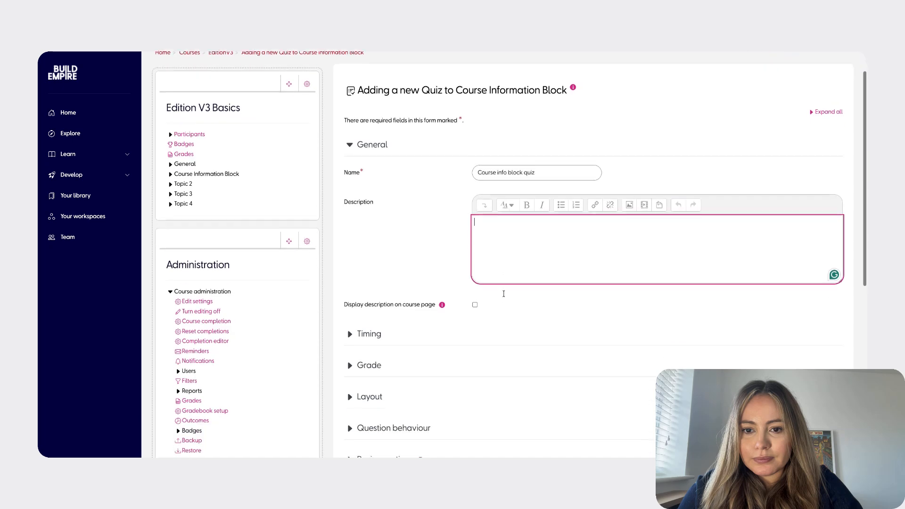
scroll(465, 299, "down", 3)
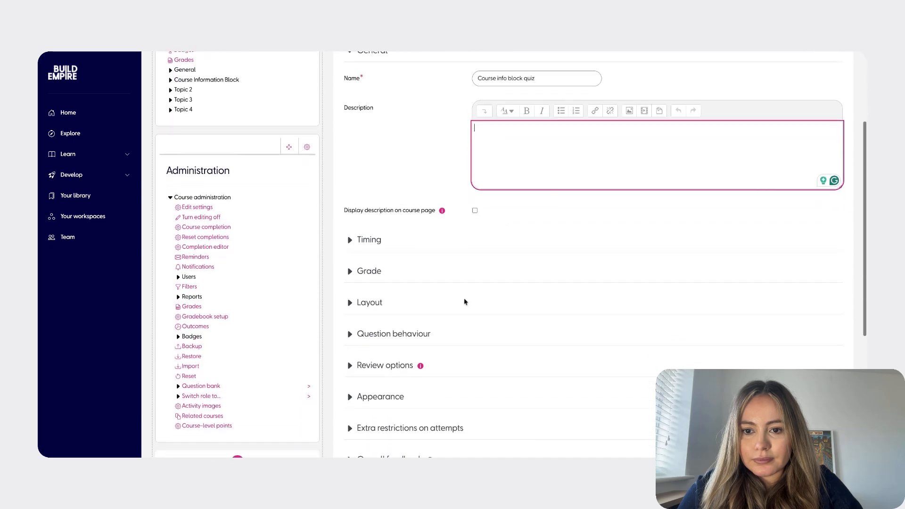
Step: Expand the quiz's Timing settings to examine the opening, closing, time limit and expiry options
scroll(465, 301, "down", 1)
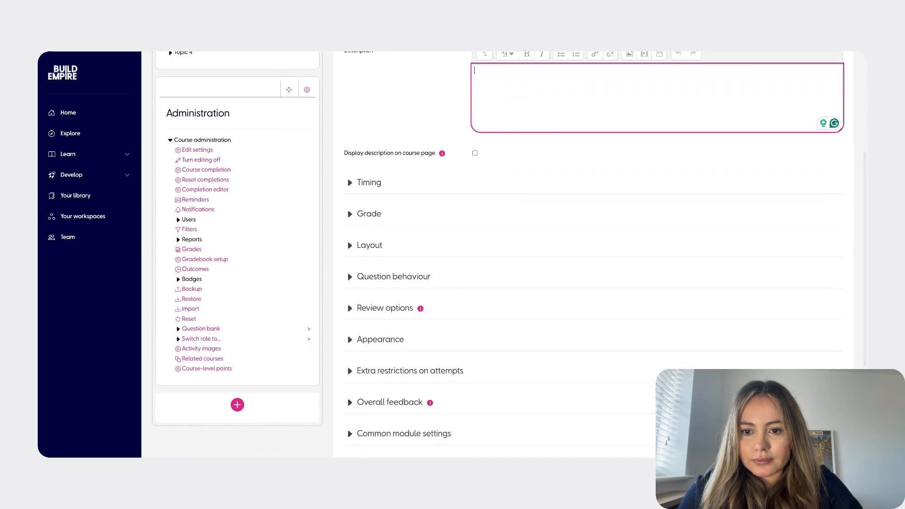
scroll(509, 255, "down", 2)
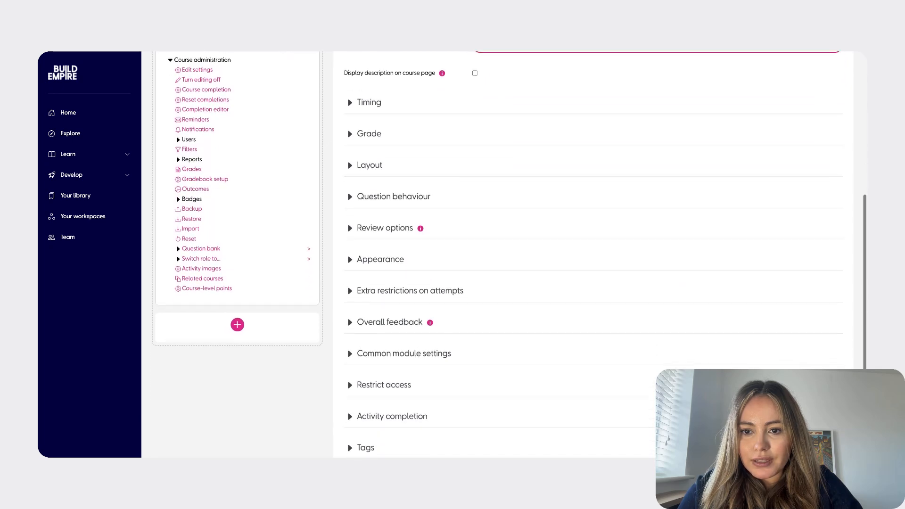
left_click(361, 113)
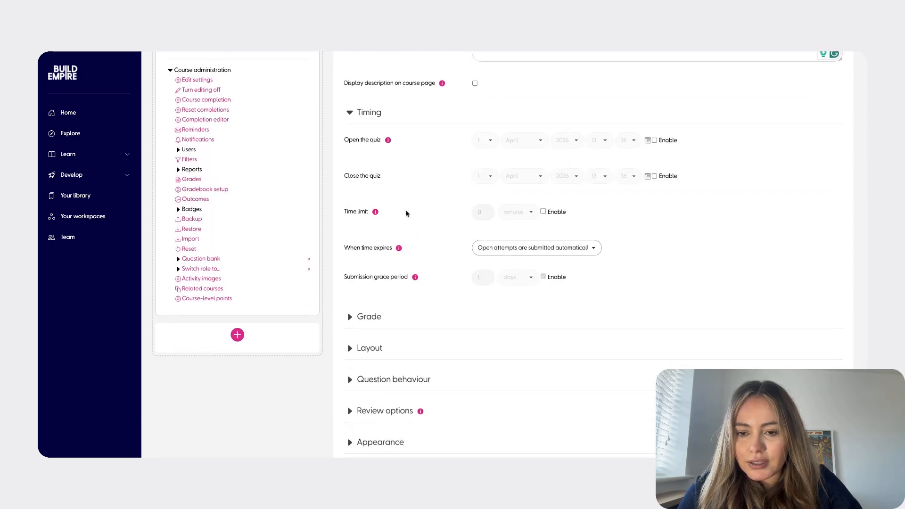
scroll(407, 214, "down", 1)
scroll(406, 214, "down", 2)
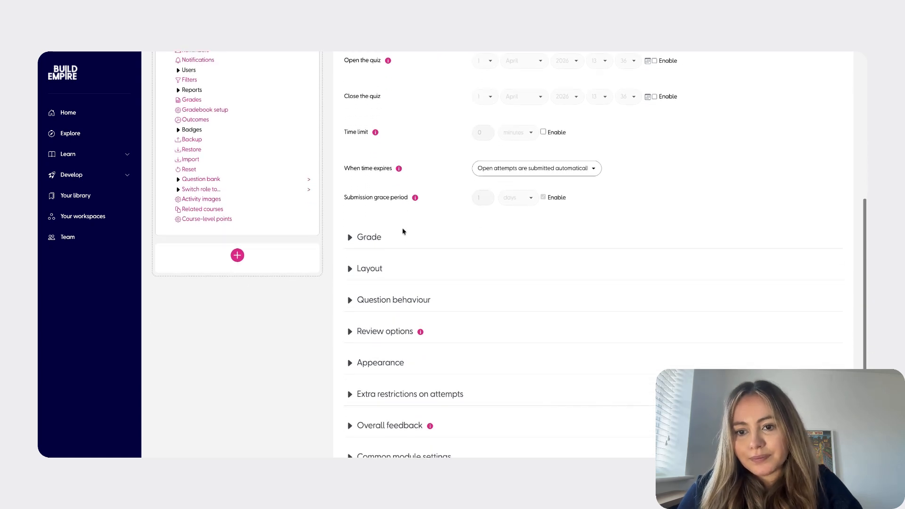
Step: In the quiz's Grade settings, allow 5 attempts and set the grade to pass to 10
scroll(408, 256, "down", 1)
left_click(382, 215)
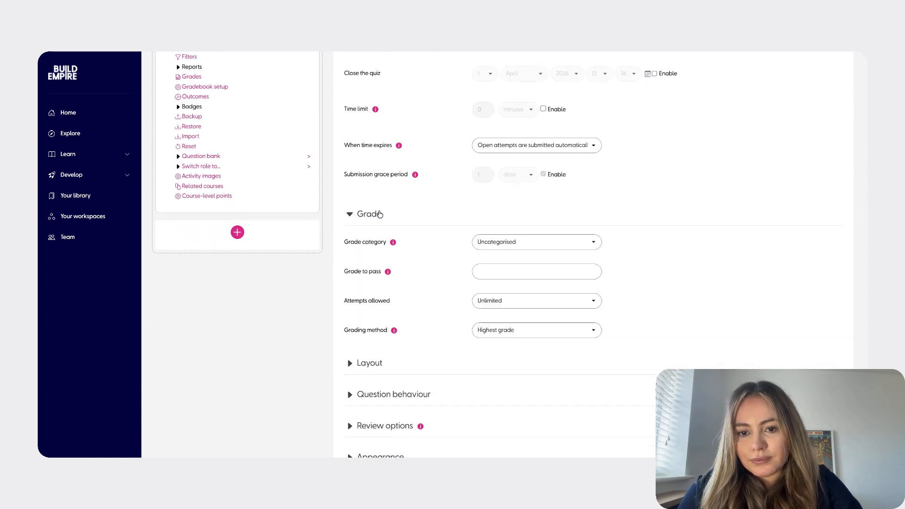
scroll(439, 241, "down", 2)
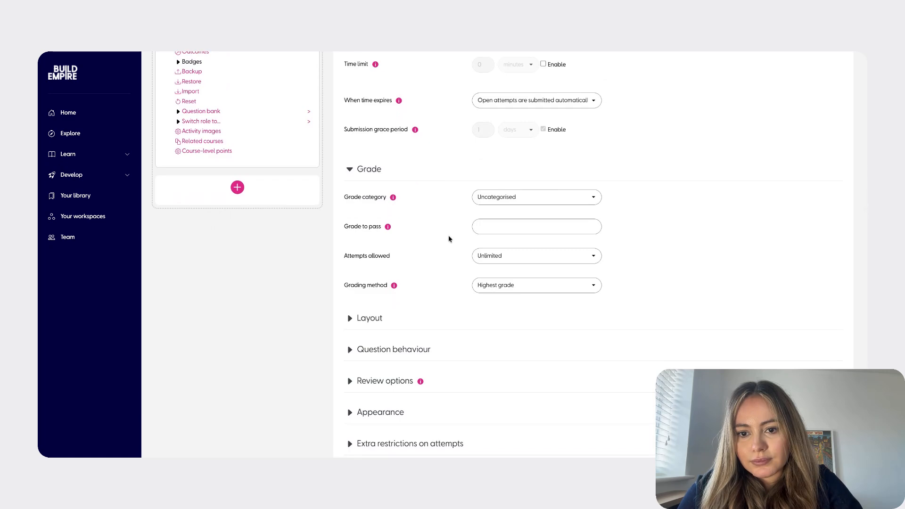
left_click(506, 263)
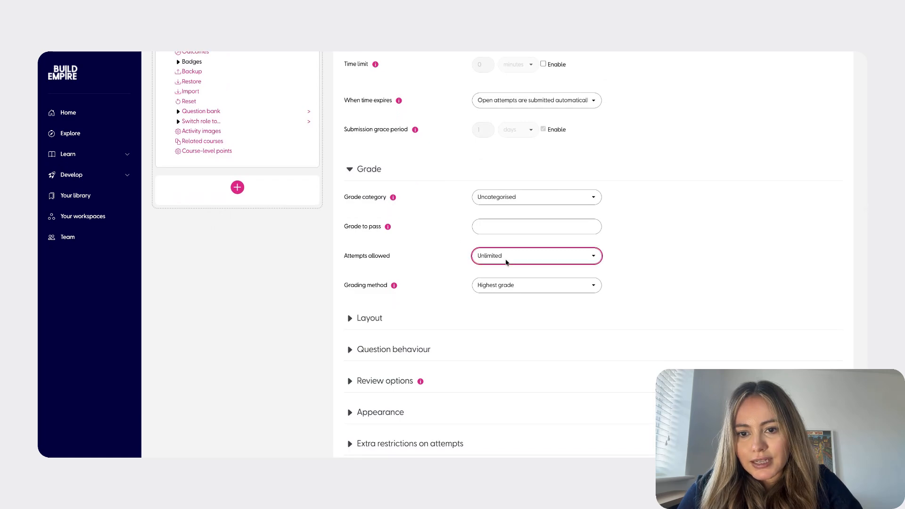
key("5")
left_click(504, 227)
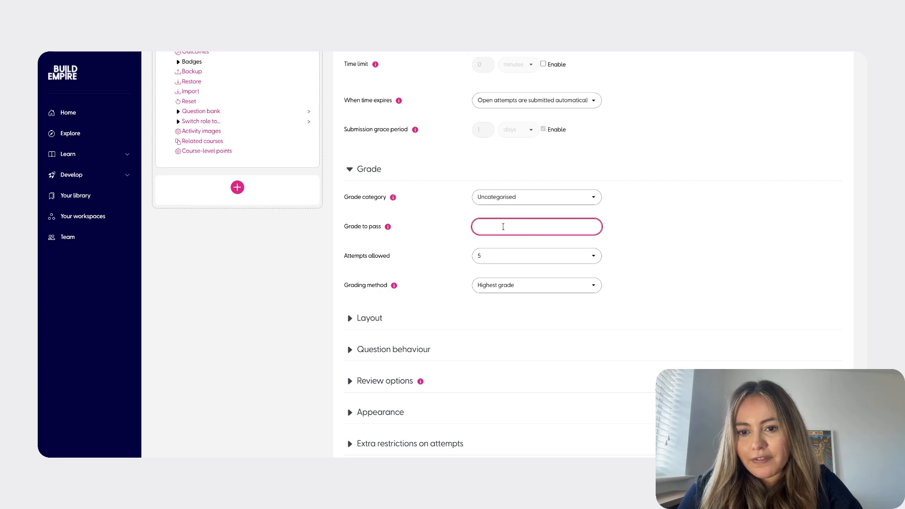
type("10")
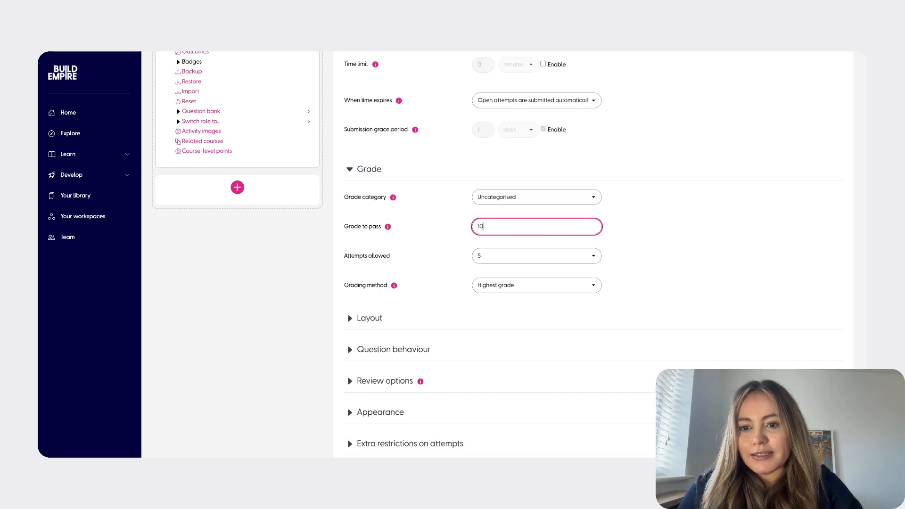
left_click(595, 255)
left_click(612, 239)
Step: Expand the quiz's Layout settings and examine the New page option
scroll(612, 241, "down", 2)
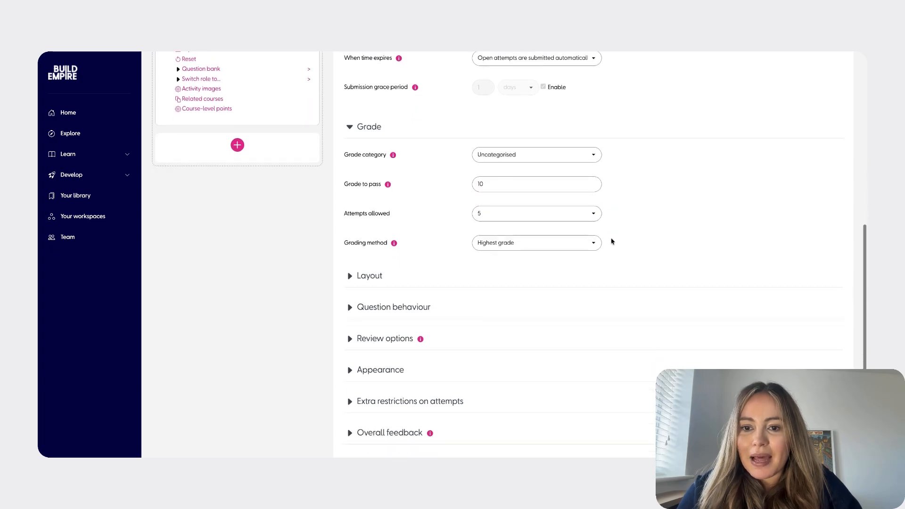
left_click(381, 218)
scroll(396, 218, "down", 1)
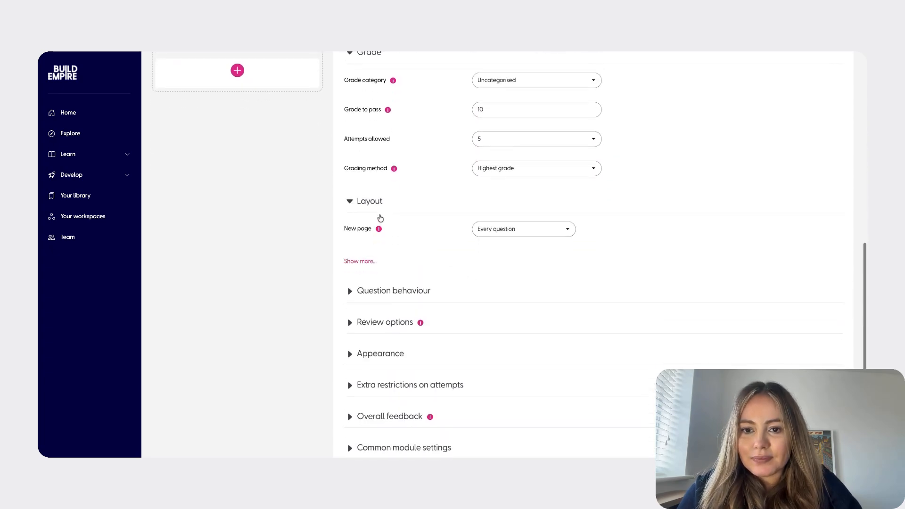
left_click(494, 188)
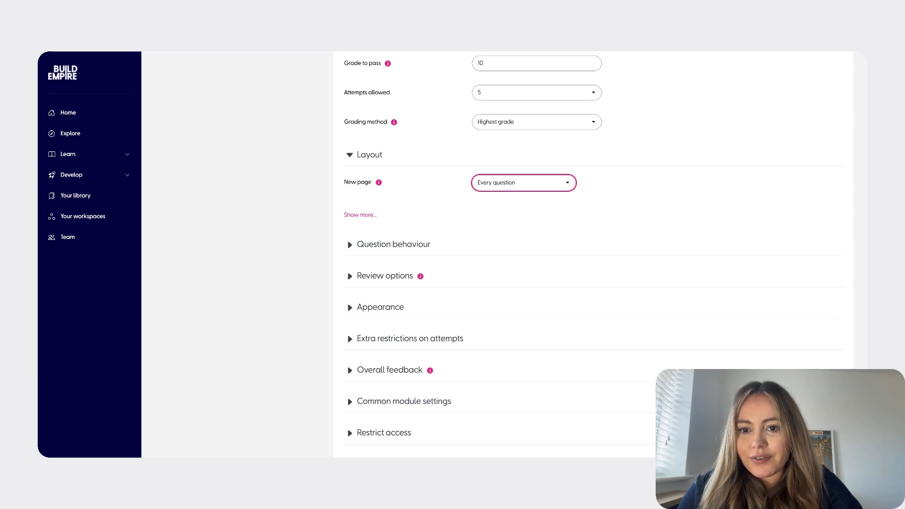
scroll(469, 206, "down", 1)
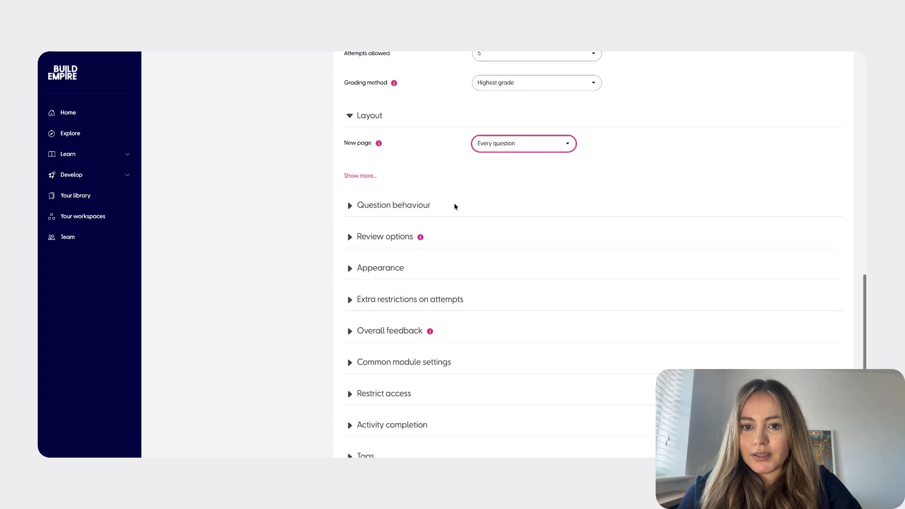
Step: Expand the quiz's Question behaviour, Review options and Appearance sections to examine their settings
left_click(429, 206)
scroll(429, 206, "down", 2)
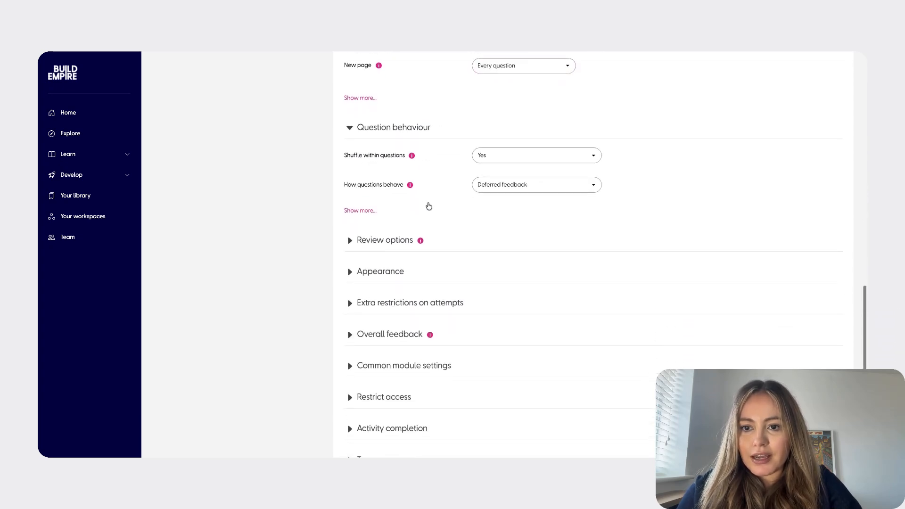
scroll(429, 206, "down", 1)
left_click(404, 203)
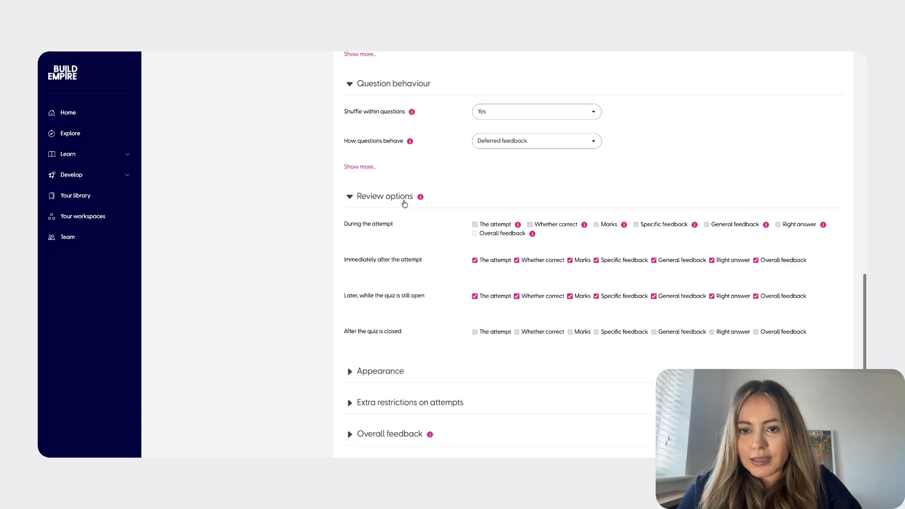
scroll(405, 203, "down", 2)
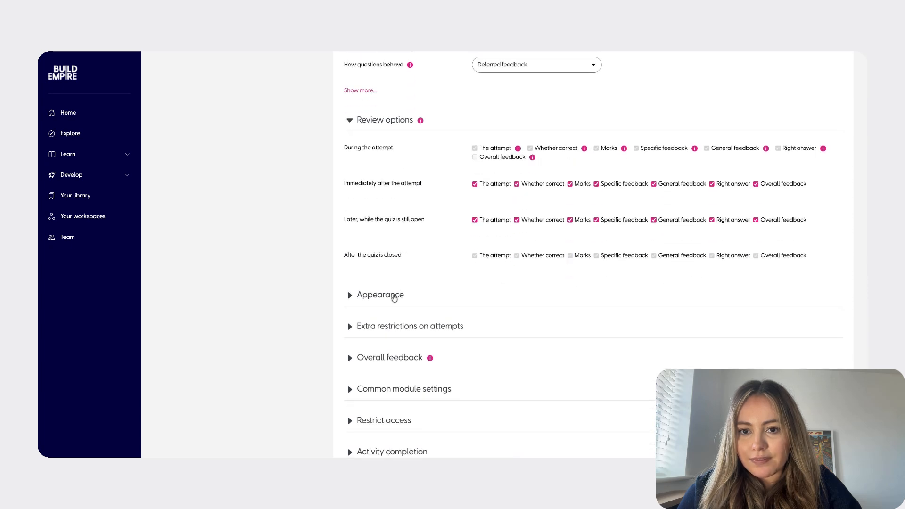
left_click(394, 296)
scroll(395, 298, "down", 5)
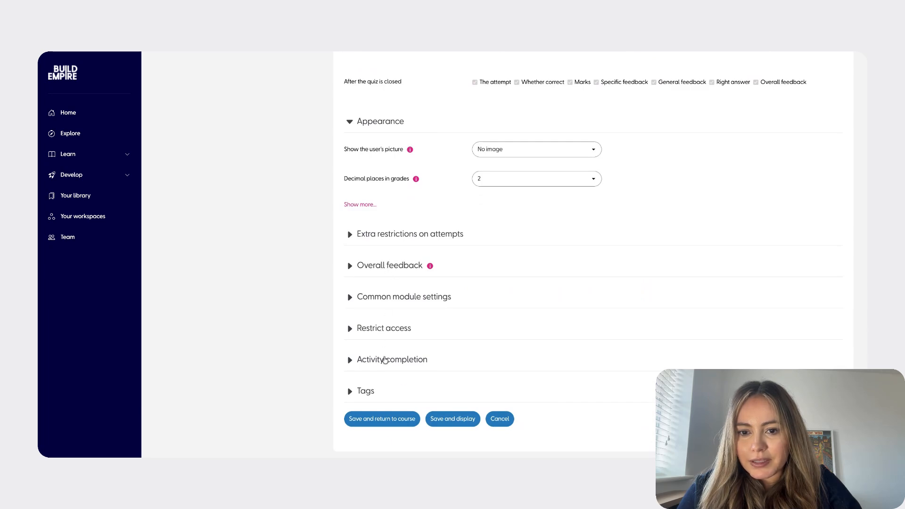
Step: Set the quiz to show as complete when conditions are met, requiring learners to view it and receive a grade, and save it to the course
left_click(386, 360)
scroll(385, 359, "down", 3)
left_click(519, 263)
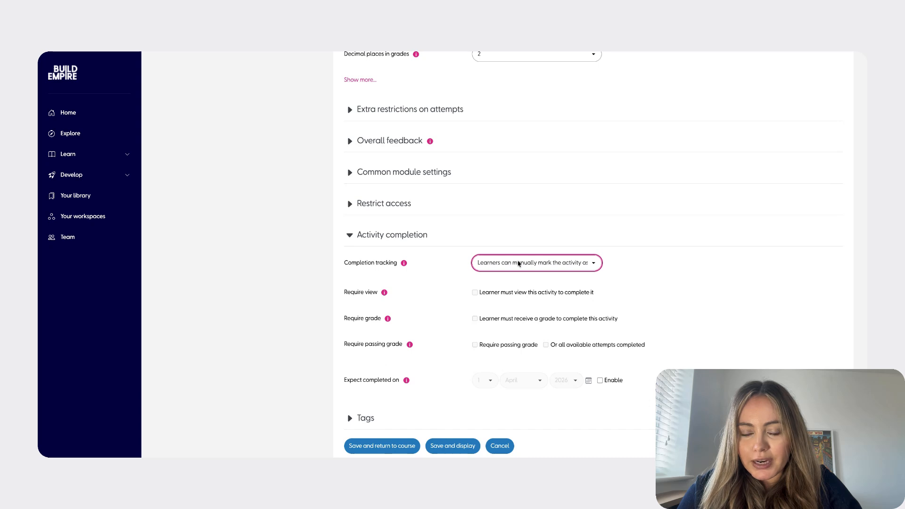
left_click(521, 275)
left_click(513, 293)
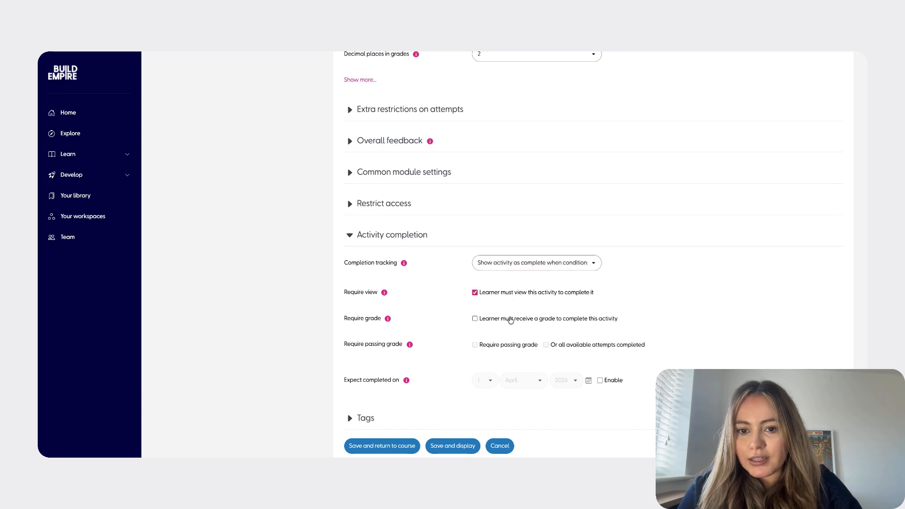
left_click(511, 320)
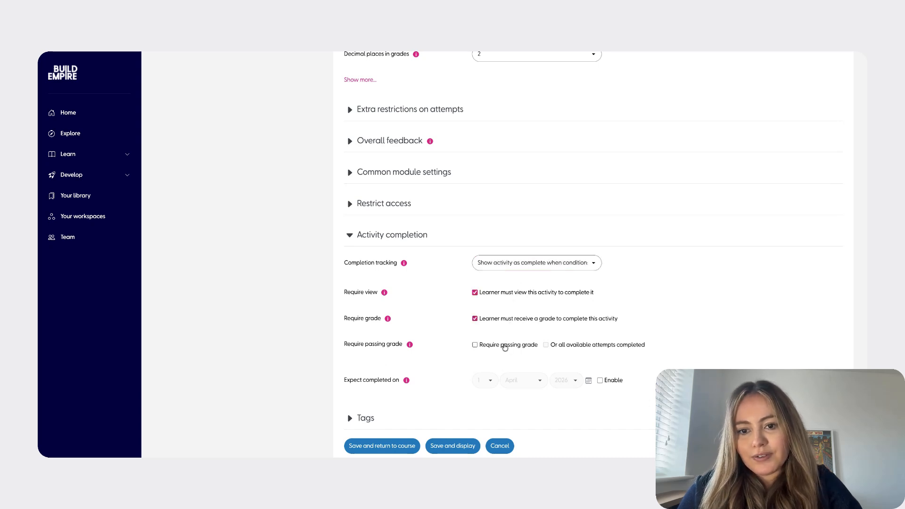
scroll(505, 347, "down", 1)
scroll(505, 348, "down", 1)
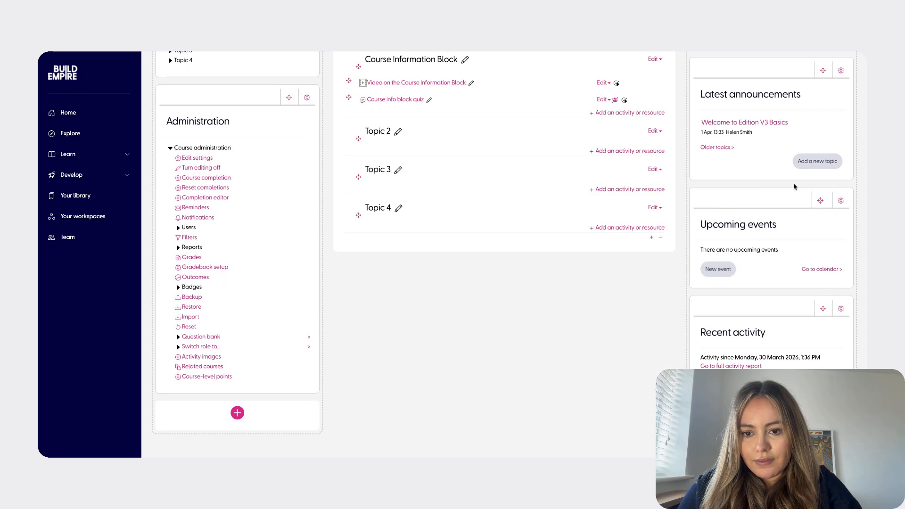
Step: Open the Course info block quiz for editing and name its section heading "Quiz question 1"
scroll(672, 201, "up", 4)
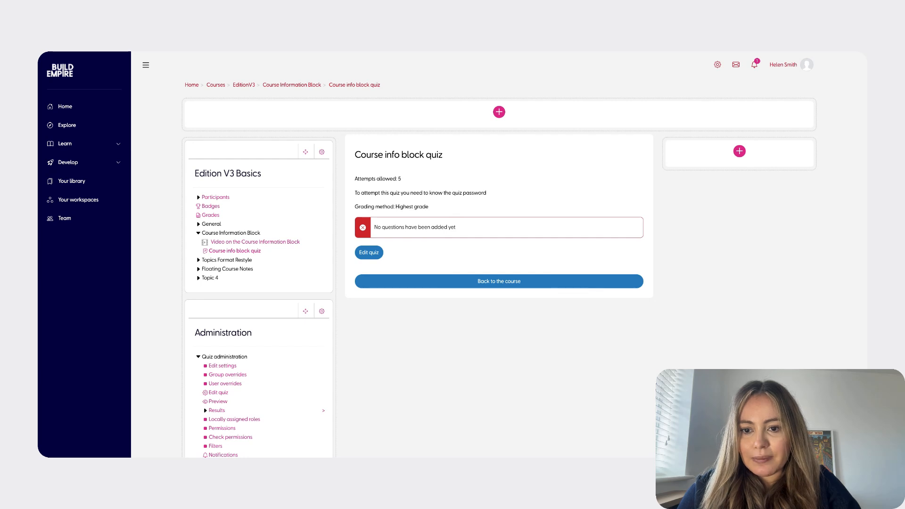
left_click(370, 253)
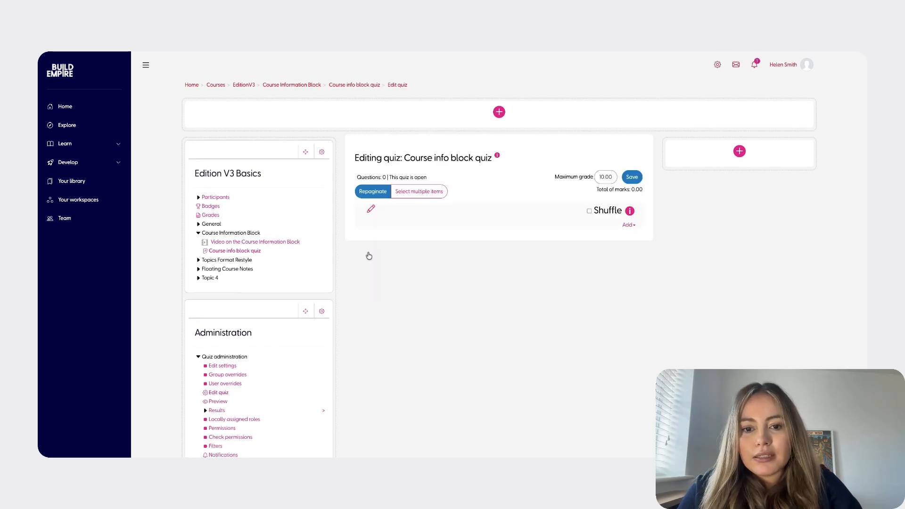
left_click(371, 211)
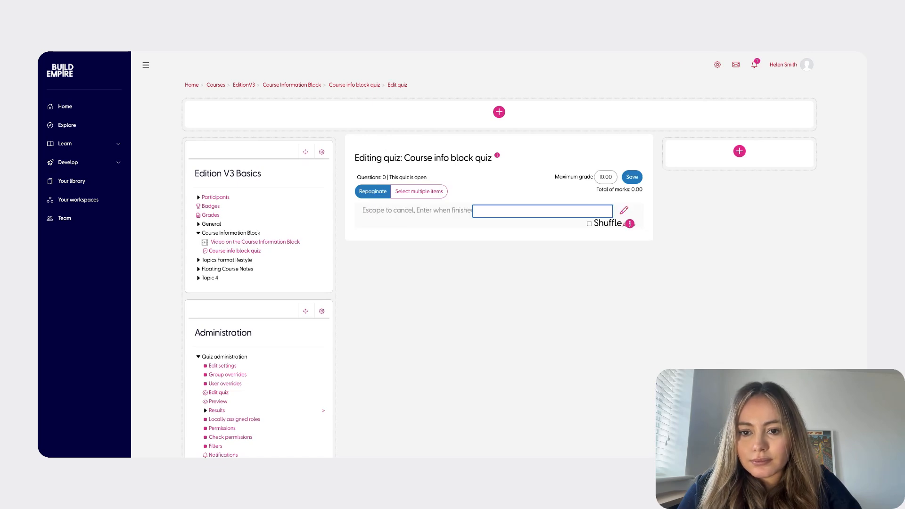
type("Quiz question 1")
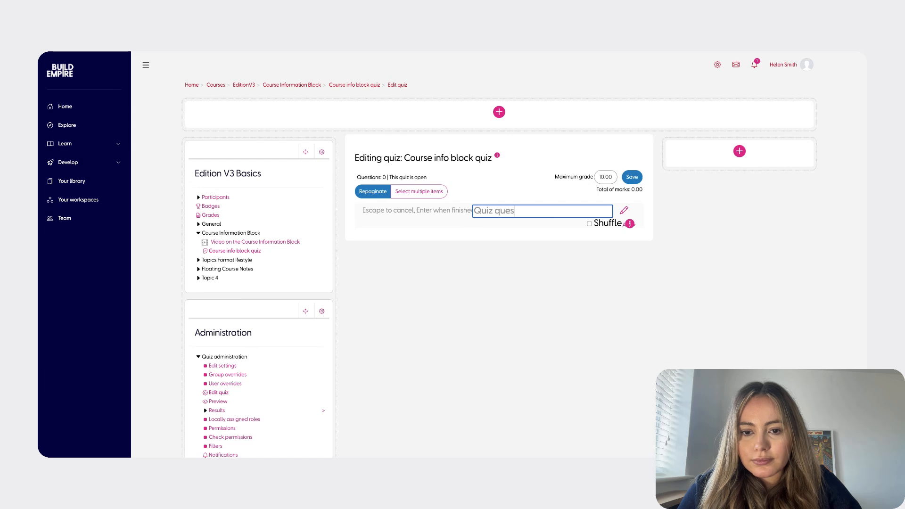
key("Return")
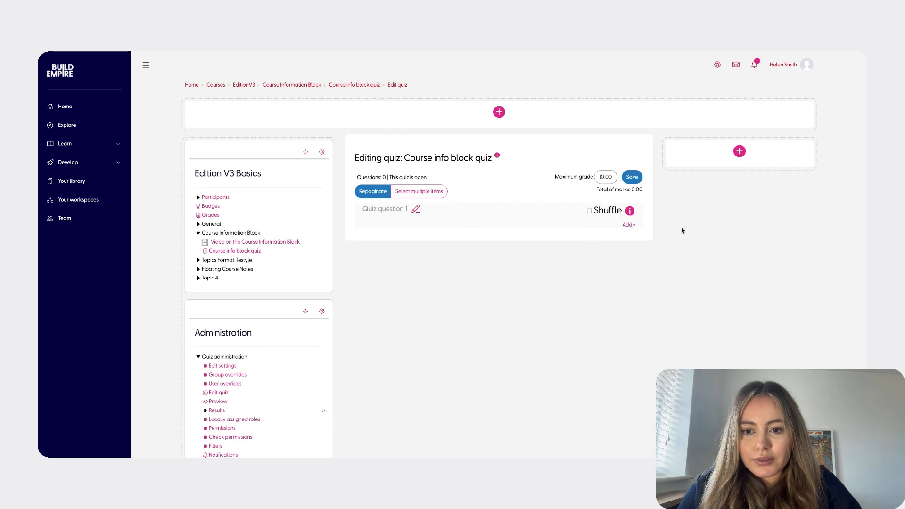
Step: Add a new Multiple choice question to the quiz
left_click(628, 225)
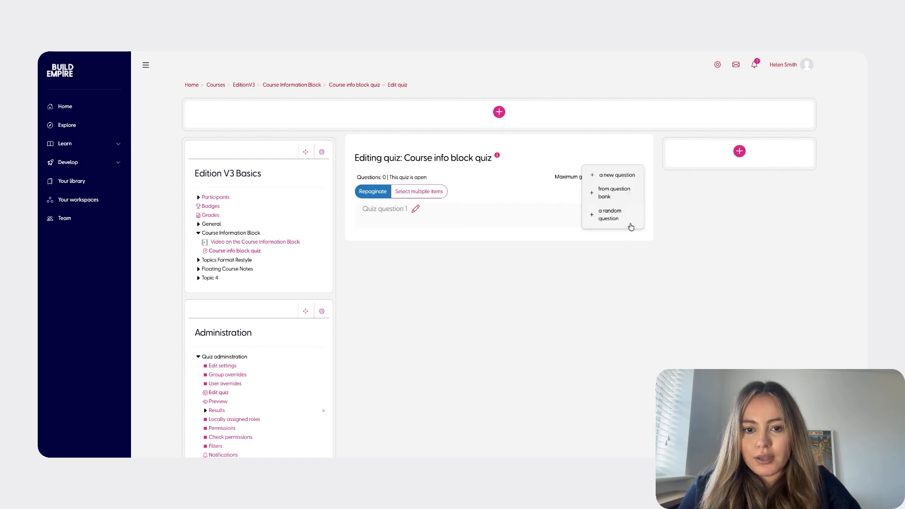
left_click(619, 176)
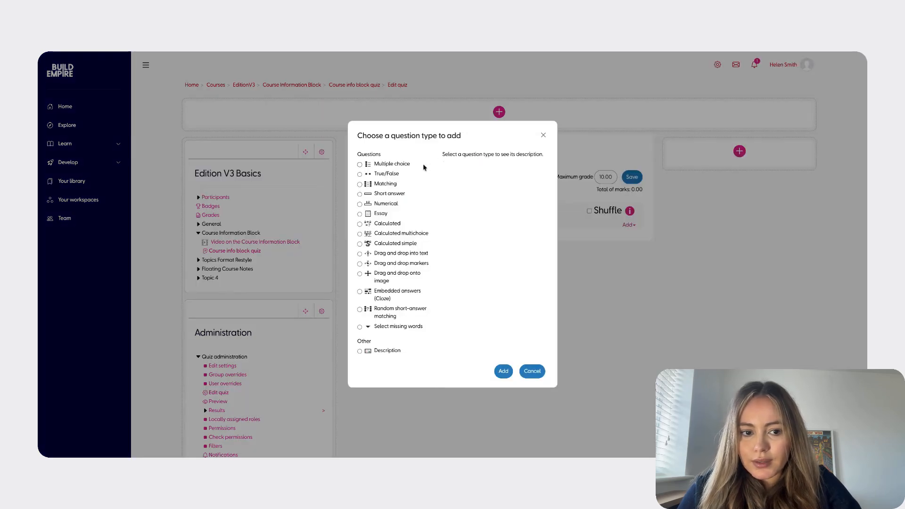
left_click(406, 165)
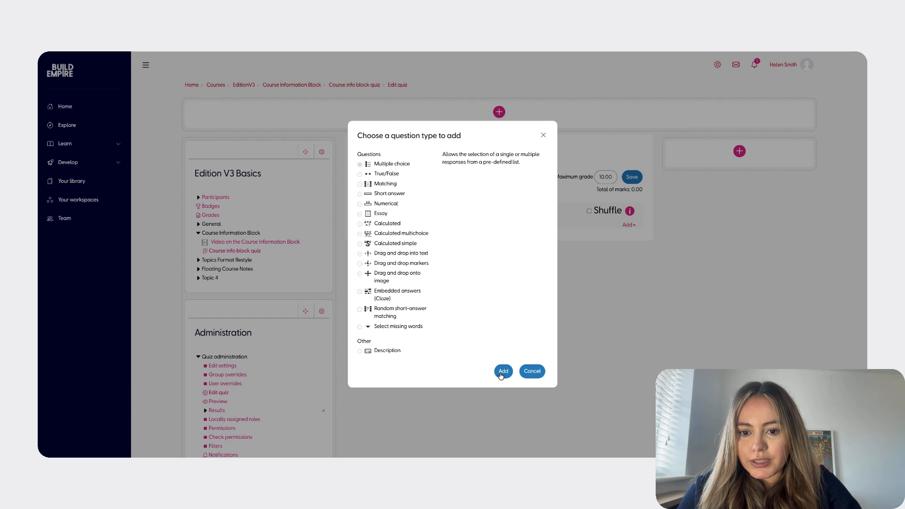
left_click(504, 371)
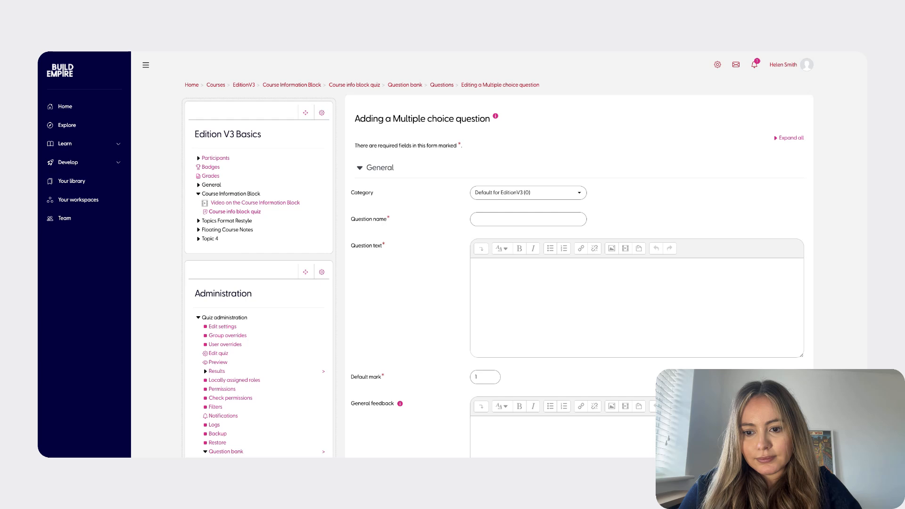
Step: Enter "What does the Course Information Block show?" as the question name and as plain question text without list numbering
left_click(500, 220)
type("What does the Course Information Block show")
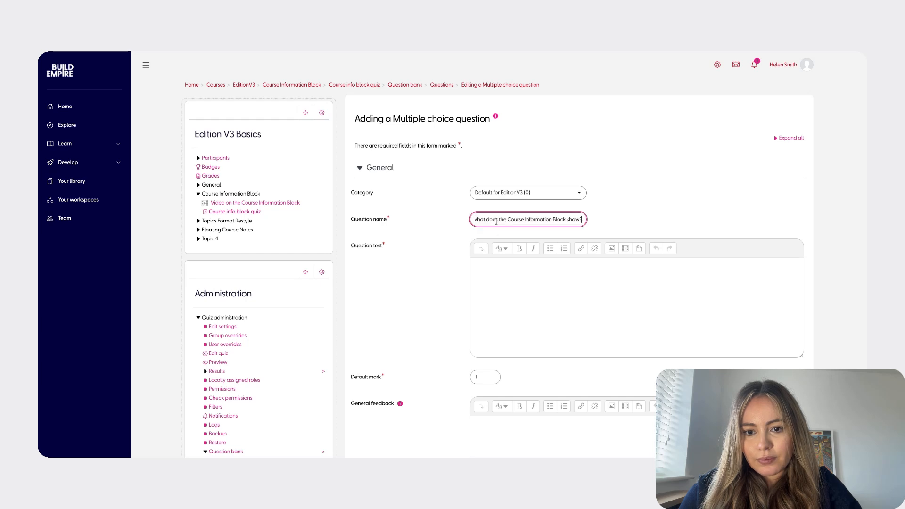
left_click(503, 263)
type("1. What does the Course Information Block show?")
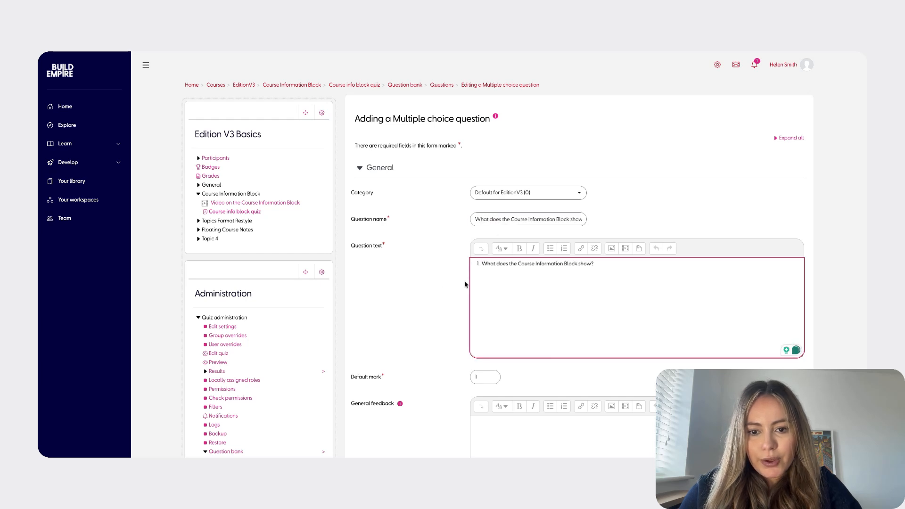
left_click(565, 249)
left_click(465, 307)
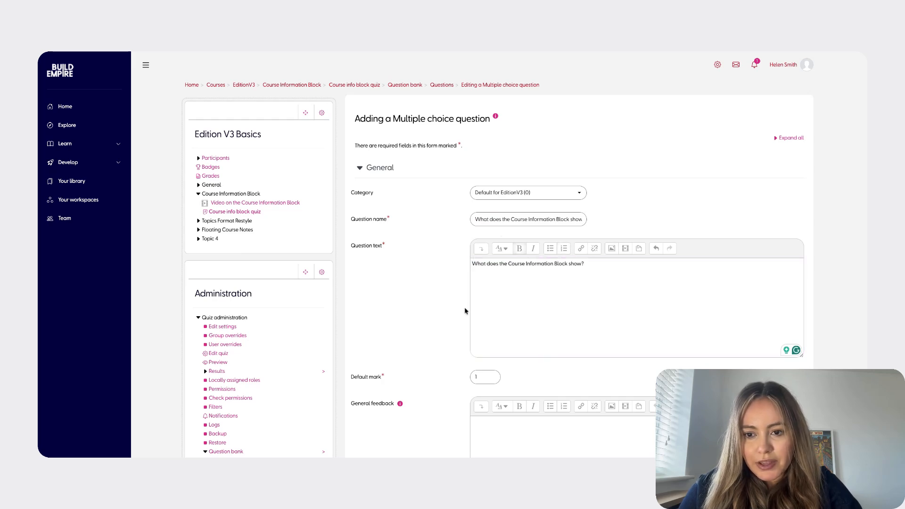
Step: Enter "Progress and status" as Choice 1 of the question and set its grade to 100%
scroll(433, 294, "down", 9)
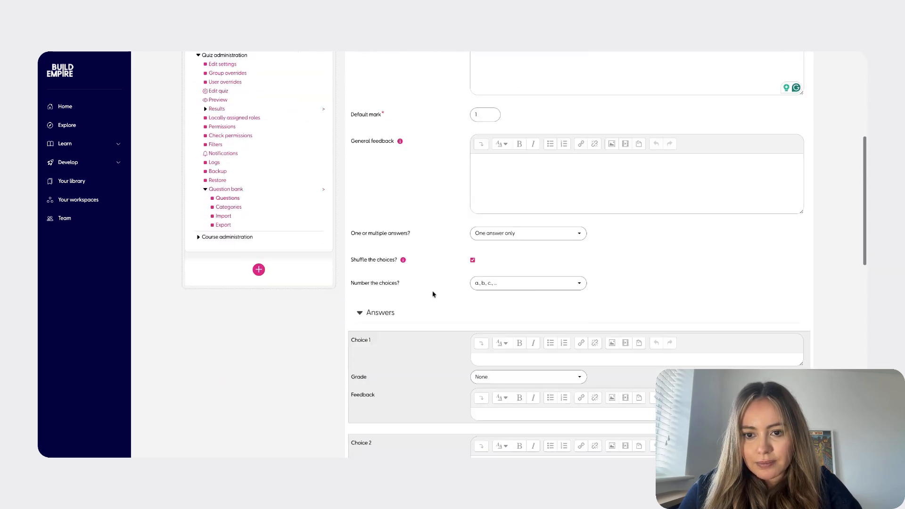
left_click(511, 209)
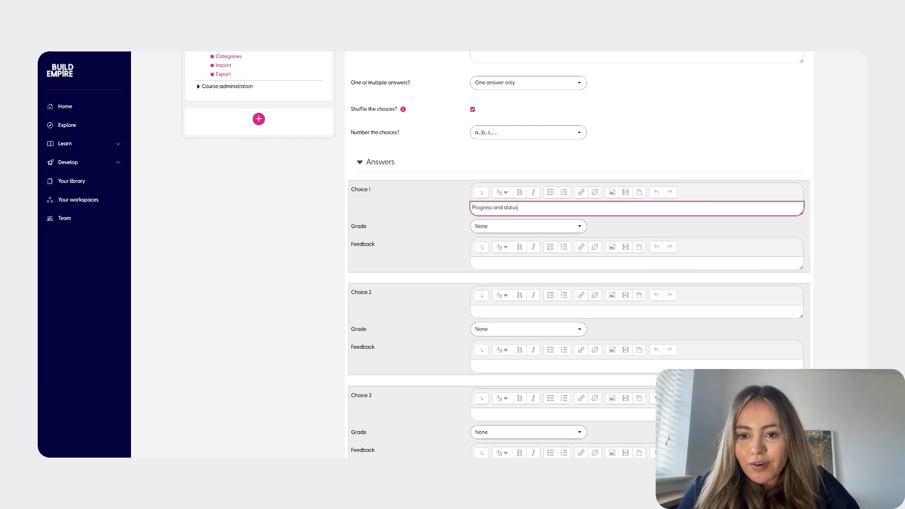
left_click(518, 226)
left_click(518, 235)
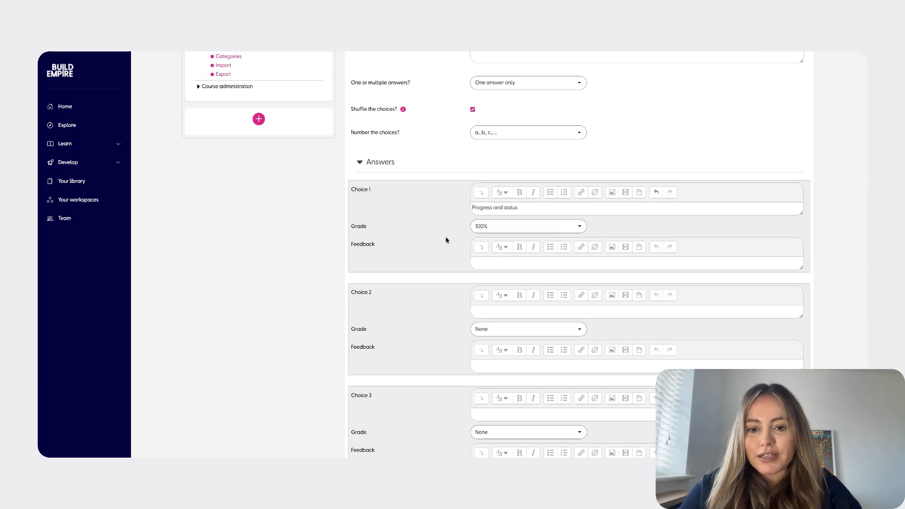
Step: Enter "Backend settings" as Choice 2 and "Admin permission" as Choice 3, both with the grade None
scroll(446, 237, "down", 2)
left_click(476, 251)
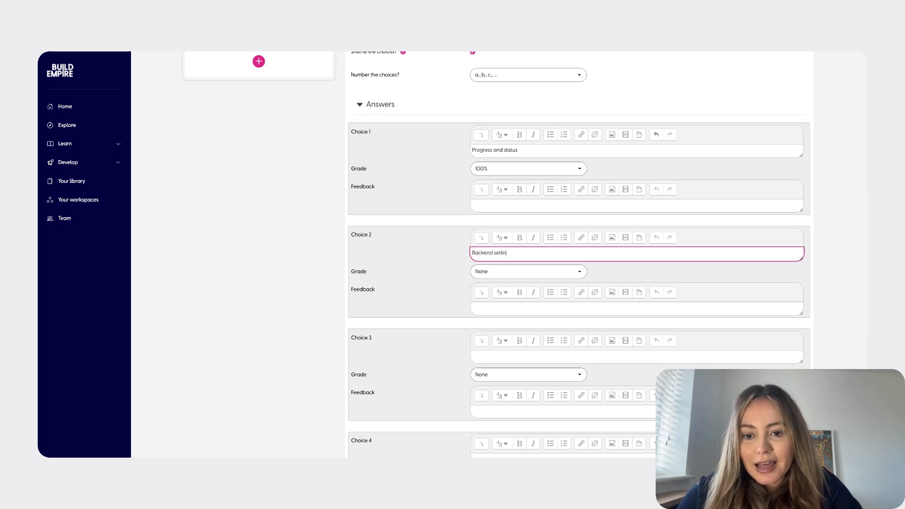
left_click(503, 274)
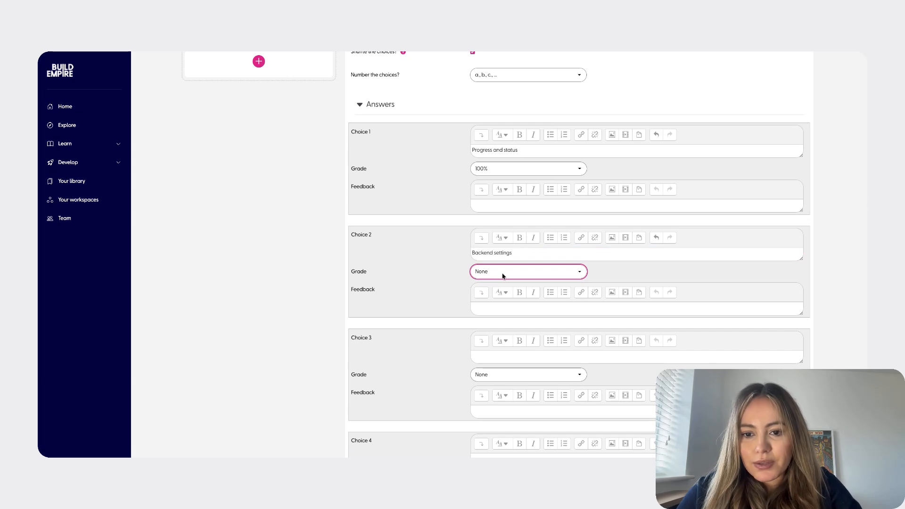
scroll(447, 293, "down", 3)
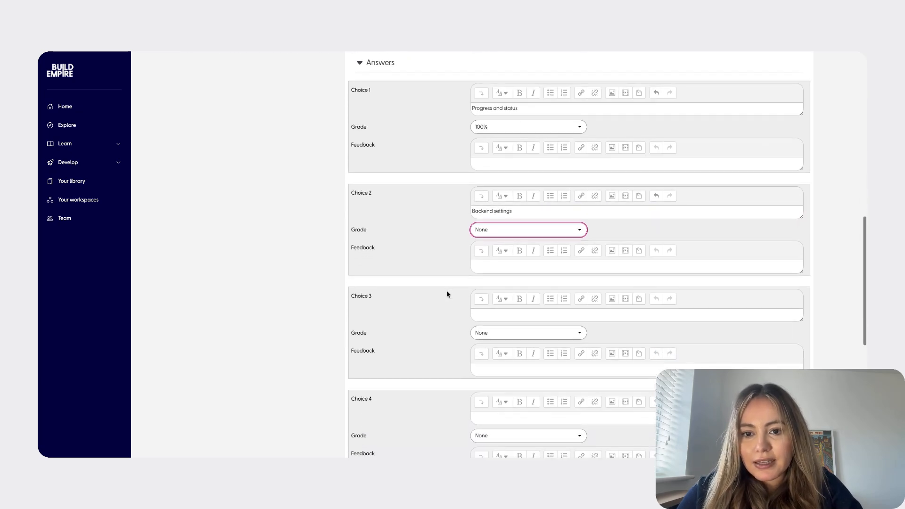
left_click(499, 266)
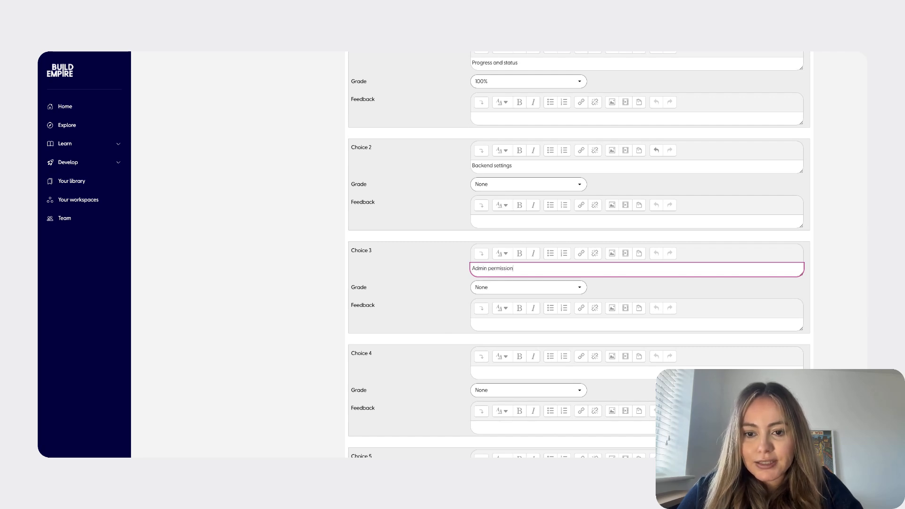
left_click(599, 289)
Step: Check the question's Multiple tries settings and save the question to the quiz
scroll(597, 289, "down", 10)
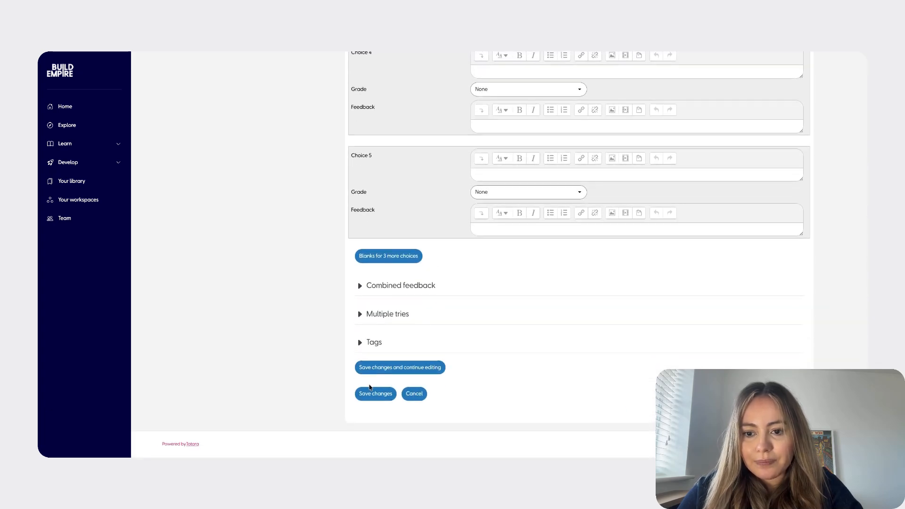
left_click(391, 315)
scroll(480, 343, "down", 3)
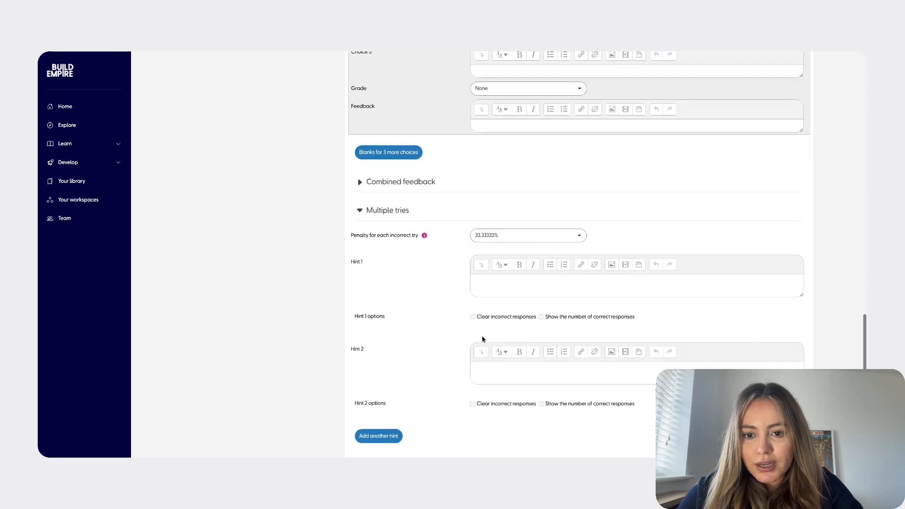
scroll(482, 339, "down", 3)
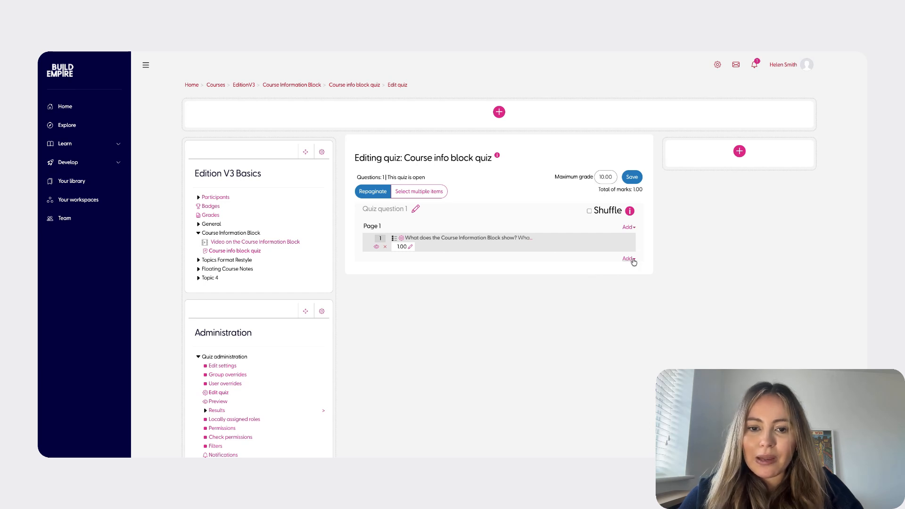
Step: Add a second new Multiple choice question at the end of the quiz
left_click(631, 259)
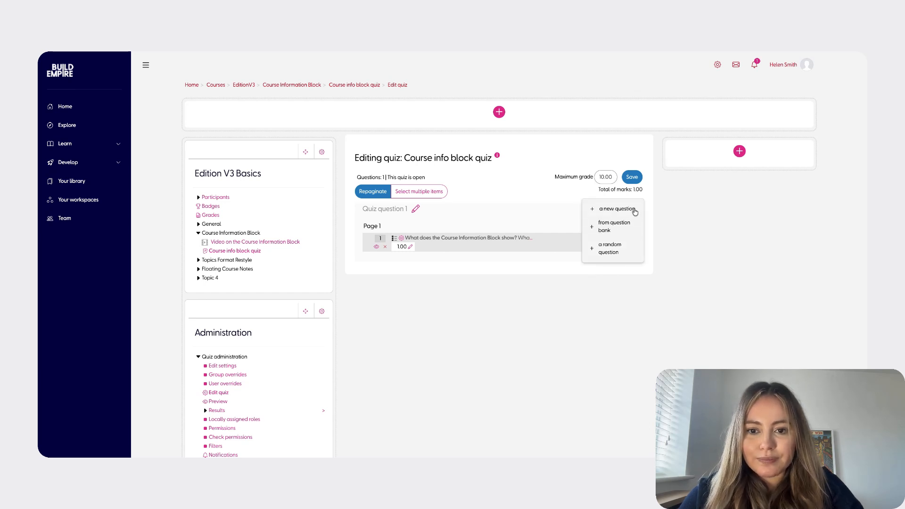
left_click(617, 209)
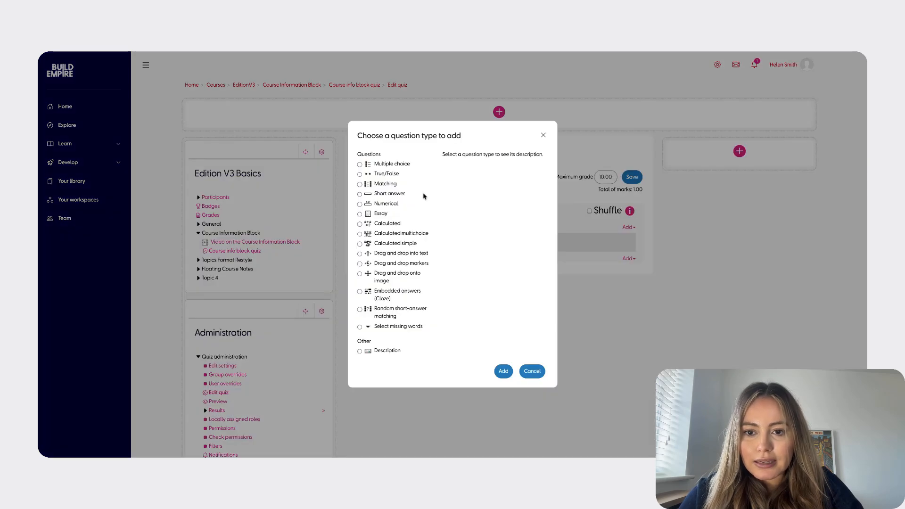
left_click(401, 165)
left_click(504, 373)
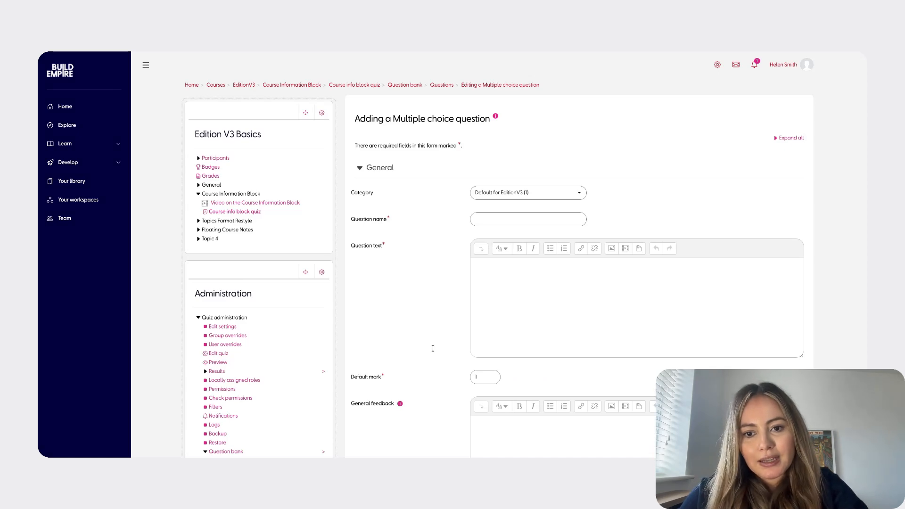
Step: Enter "Where is the Course Information Block typically located?" as the question name and as question text without list numbering
left_click(524, 221)
type("Where is the Course Information Block typically located?")
left_click(504, 277)
type("Where is the Course Information Block typically located?")
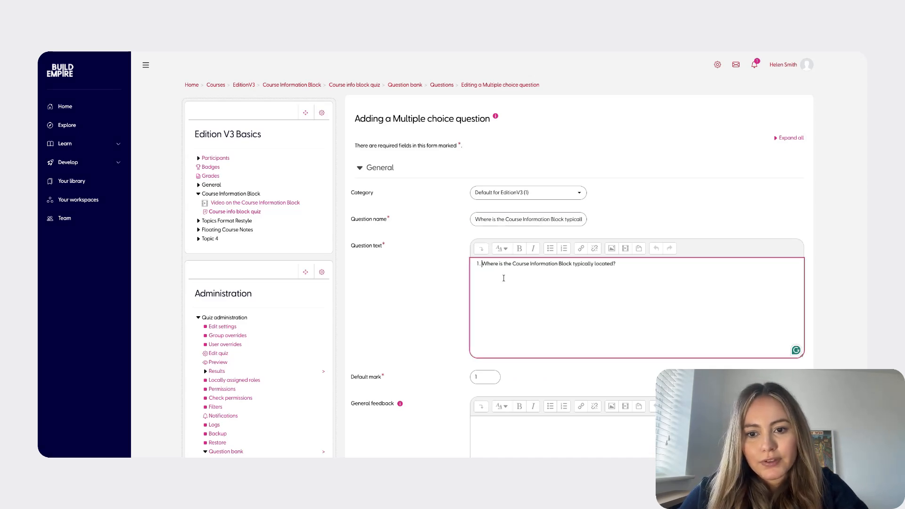
left_click(564, 248)
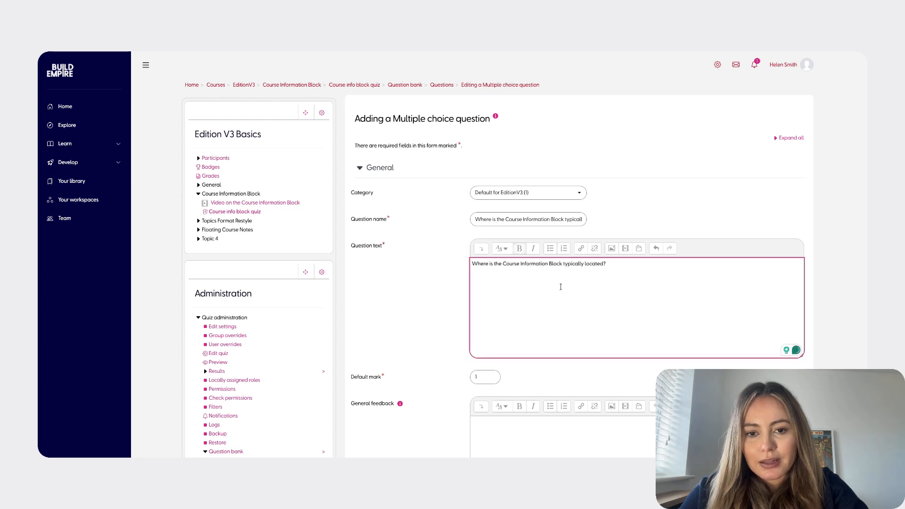
Step: Enter "Top of the course page" as Choice 1 with a 100% grade and "Bottom of the course page" as Choice 2
scroll(560, 286, "down", 5)
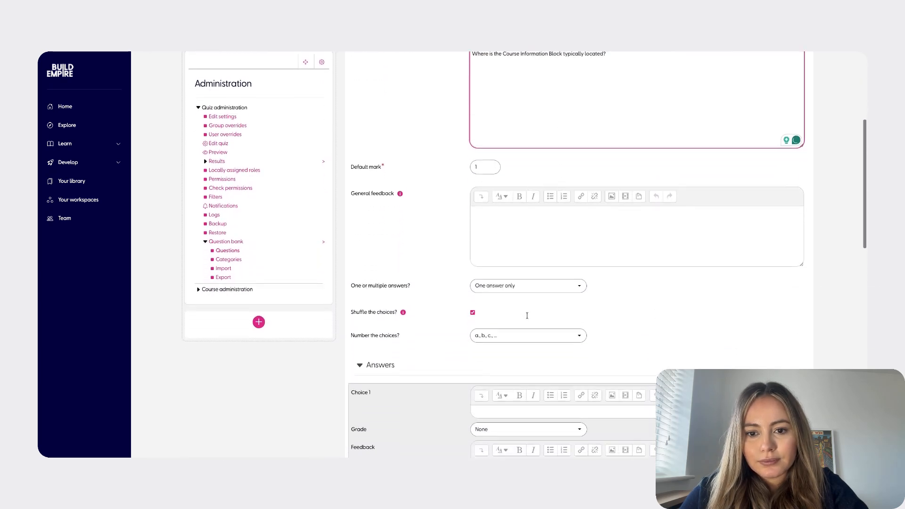
scroll(527, 316, "down", 3)
left_click(529, 309)
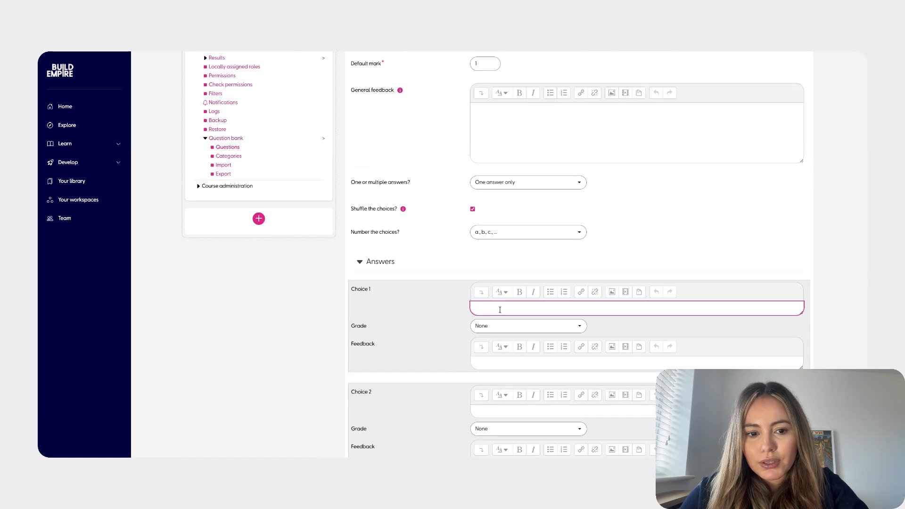
type("Top of the cour")
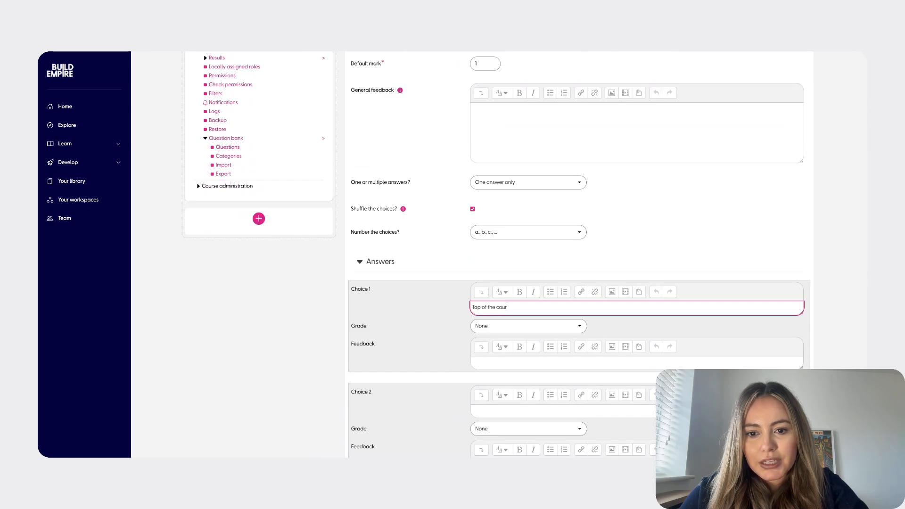
type("se page")
scroll(501, 340, "down", 2)
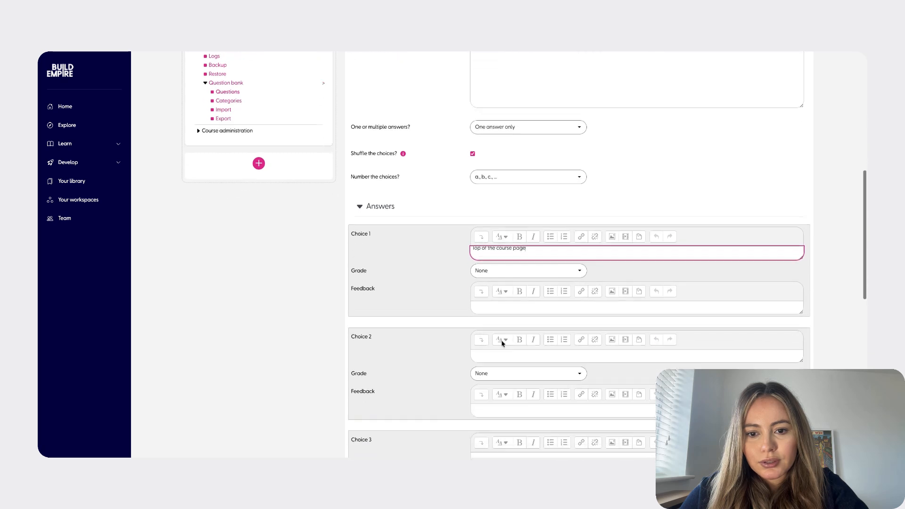
left_click(494, 341)
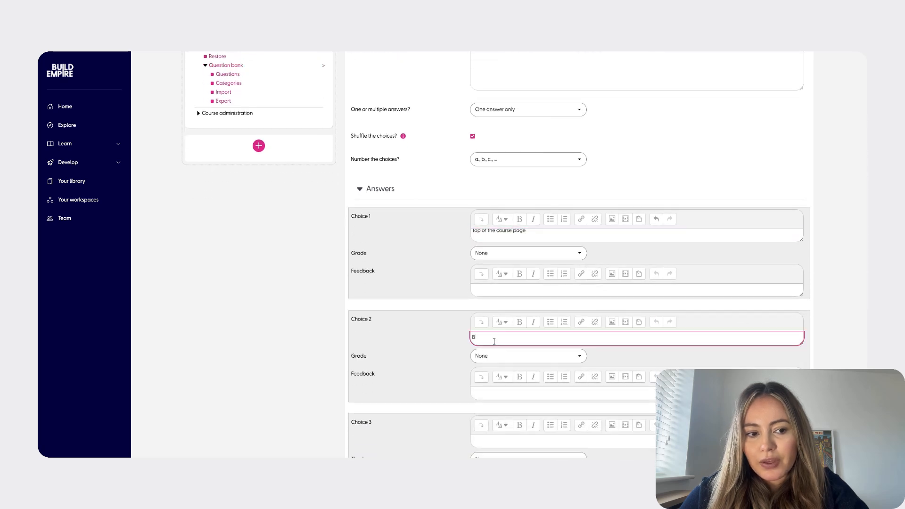
type("Bottom of the course page")
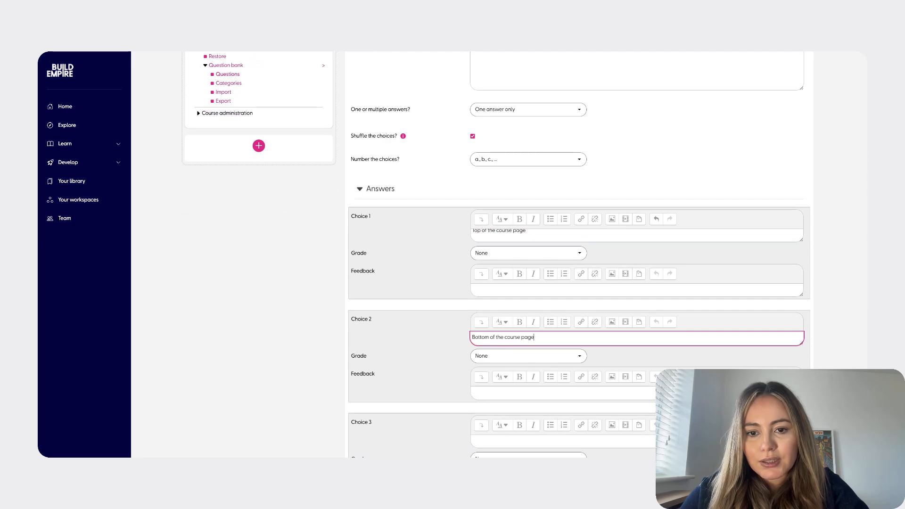
left_click(486, 255)
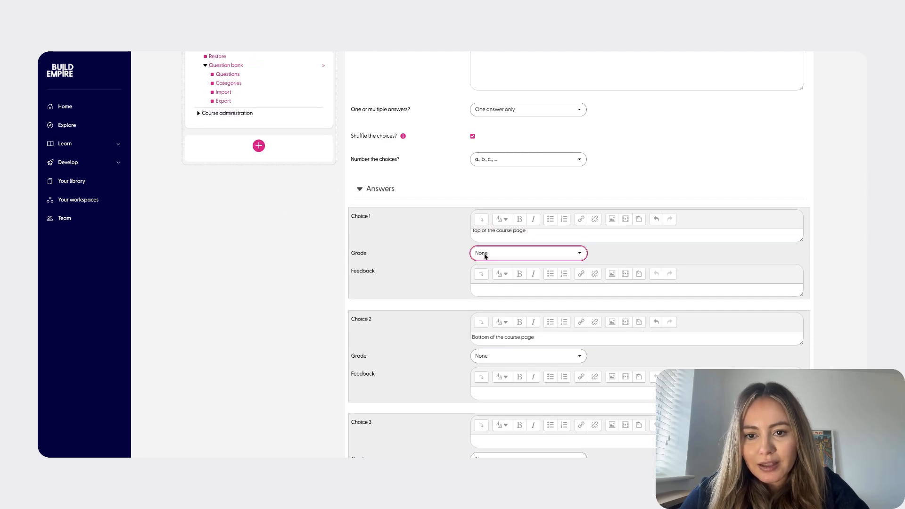
left_click(486, 264)
Step: Enter "Sidebar only" as Choice 3 of the location question
scroll(425, 281, "down", 5)
left_click(492, 293)
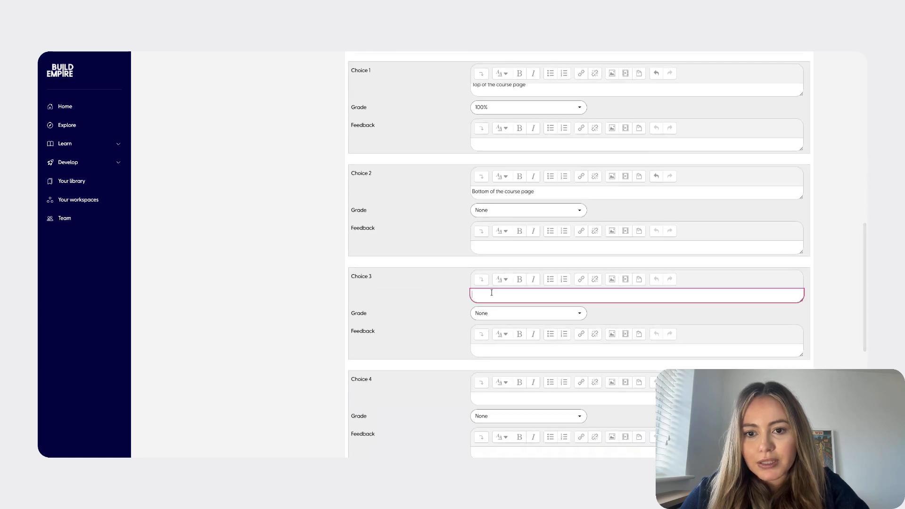
type("Sidebar")
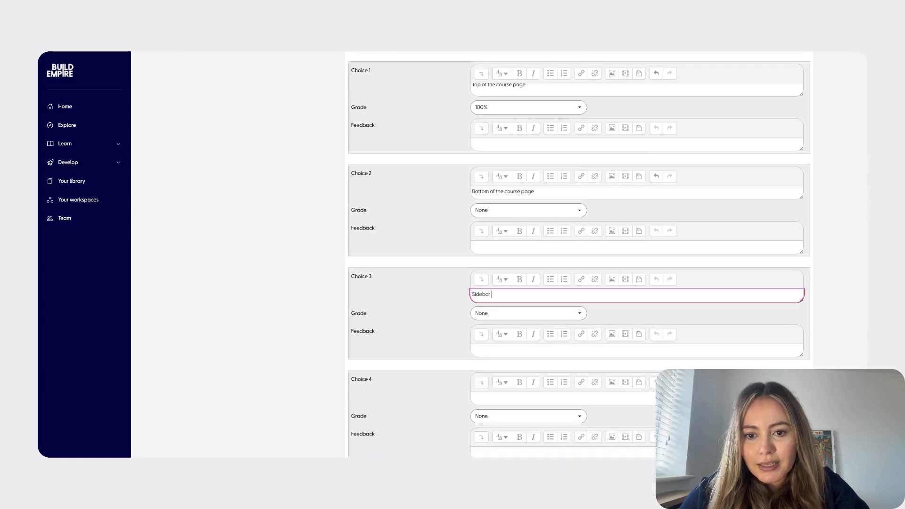
type(" only")
left_click(437, 309)
Step: Review the Combined feedback and Multiple tries settings of the location question and save it to the quiz
scroll(437, 310, "down", 3)
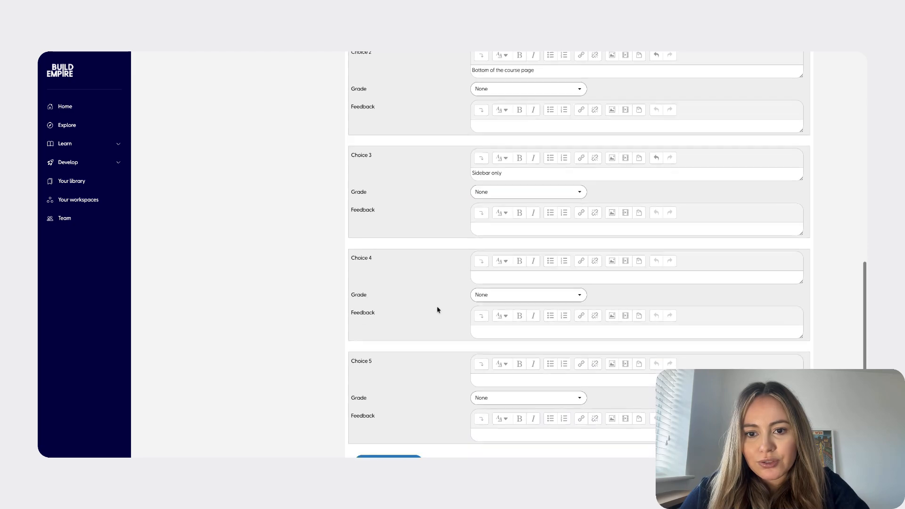
scroll(437, 310, "down", 3)
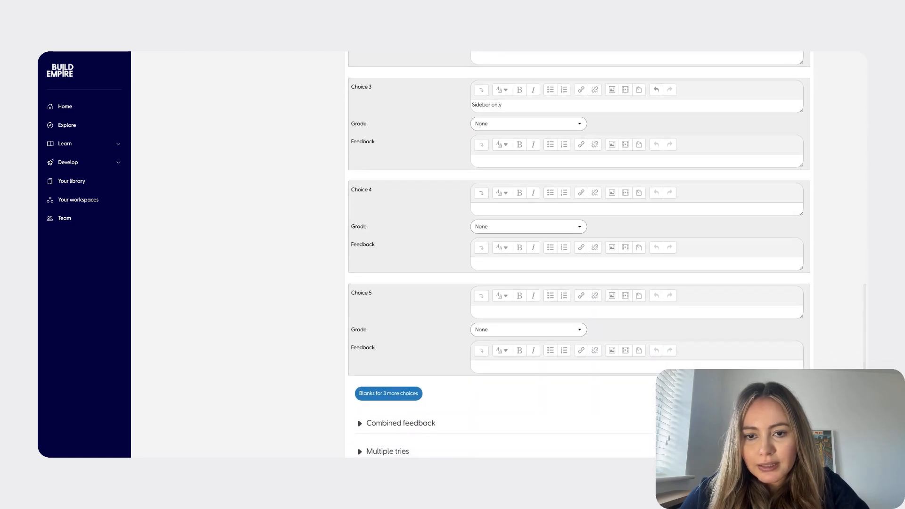
scroll(431, 315, "down", 3)
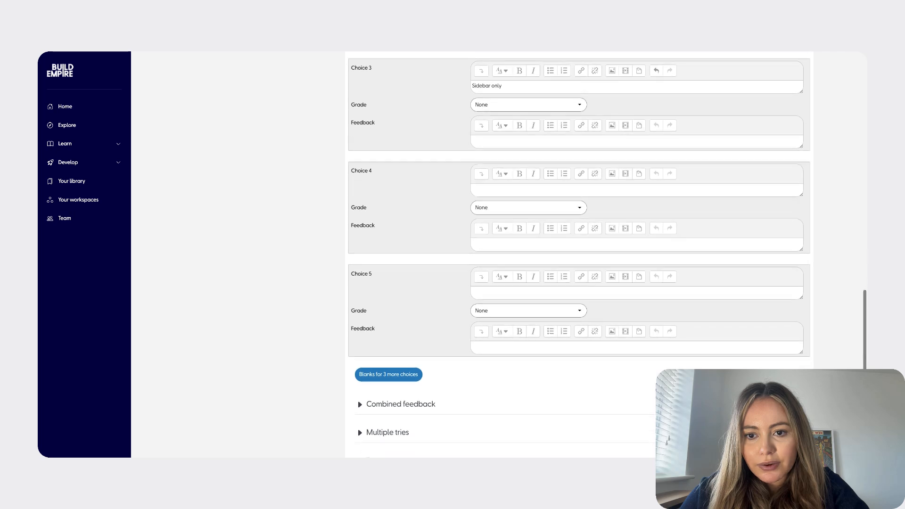
left_click(432, 315)
scroll(432, 315, "down", 3)
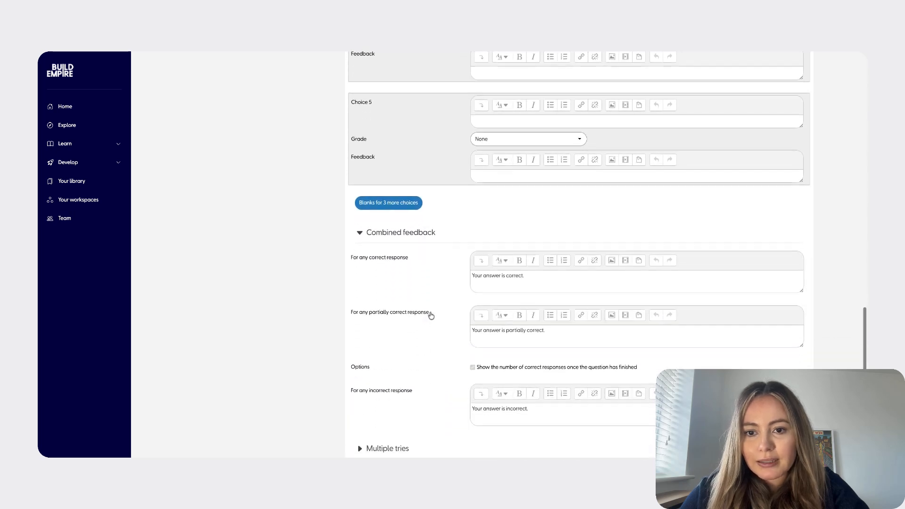
scroll(448, 329, "down", 1)
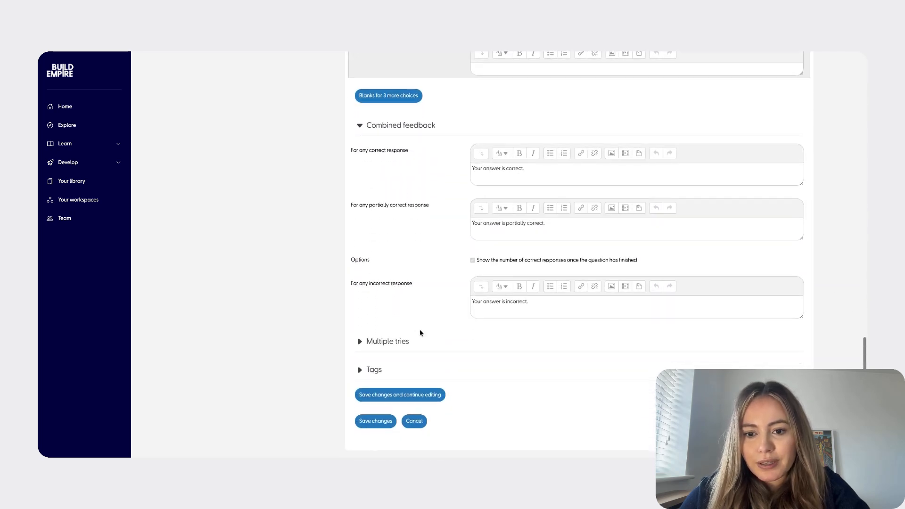
left_click(409, 345)
scroll(409, 347, "down", 1)
scroll(409, 348, "down", 5)
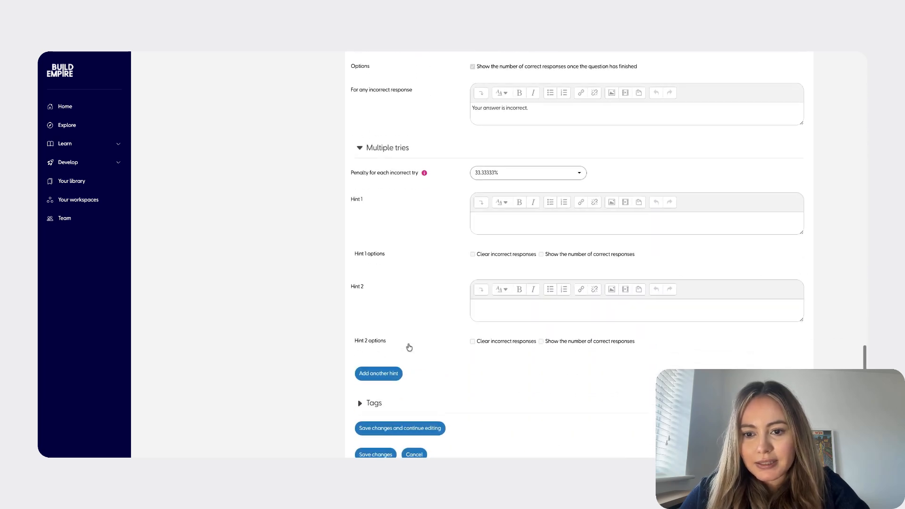
scroll(392, 346, "down", 1)
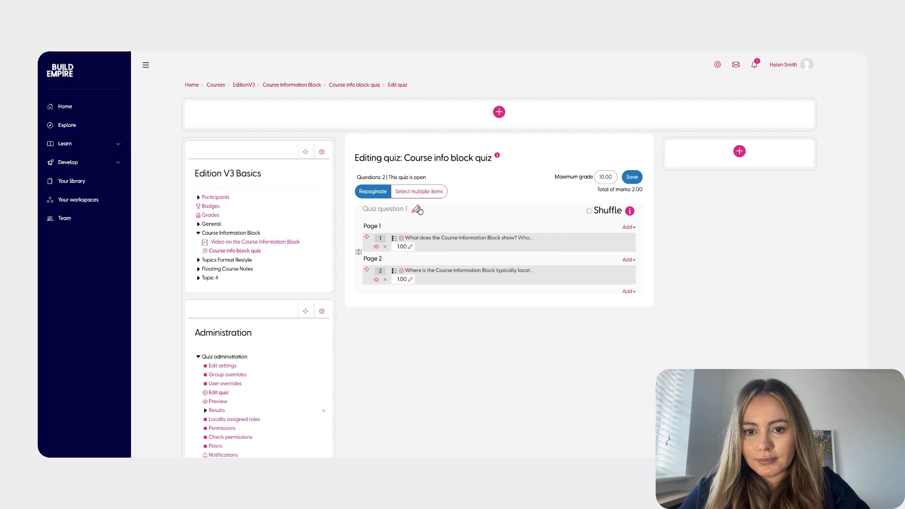
Step: Rename the "Quiz question 1" section heading as "Quiz on course information block"
left_click(416, 209)
left_click_drag(533, 214, 473, 211)
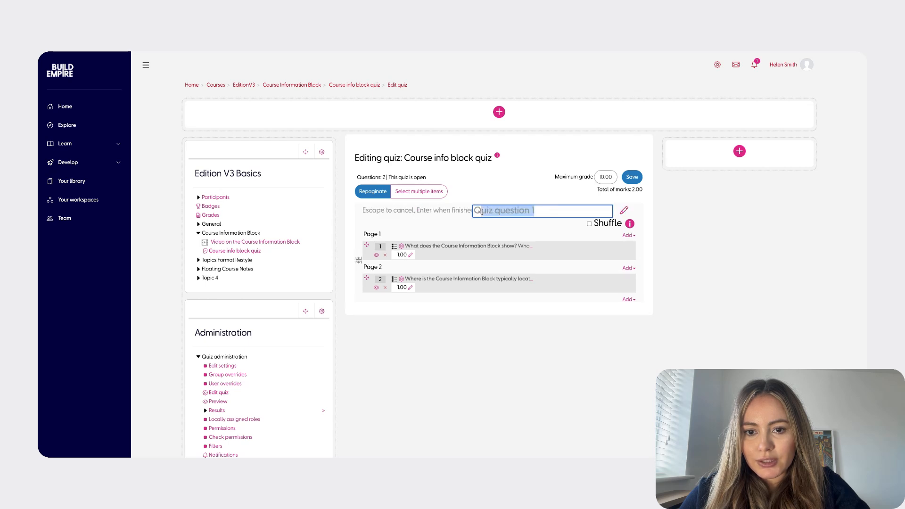
type("Quiz on ")
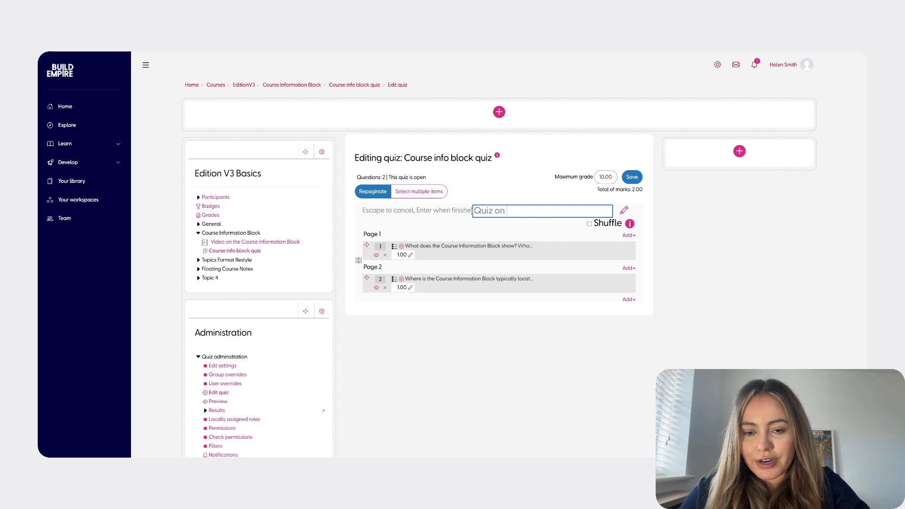
type("course inf")
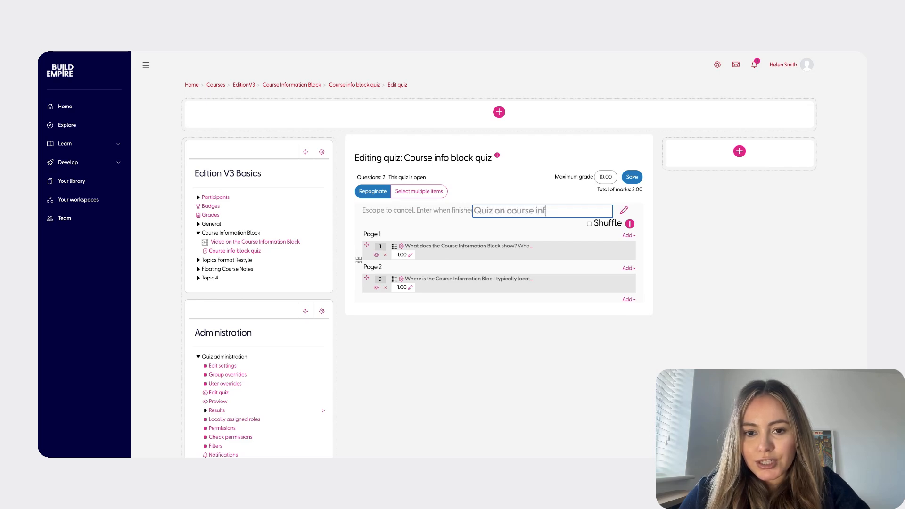
type("ormation block")
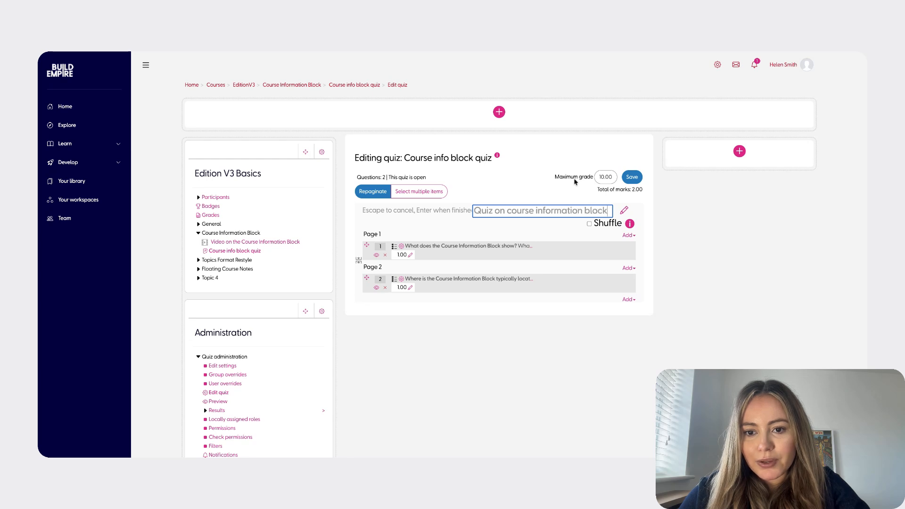
key("Escape")
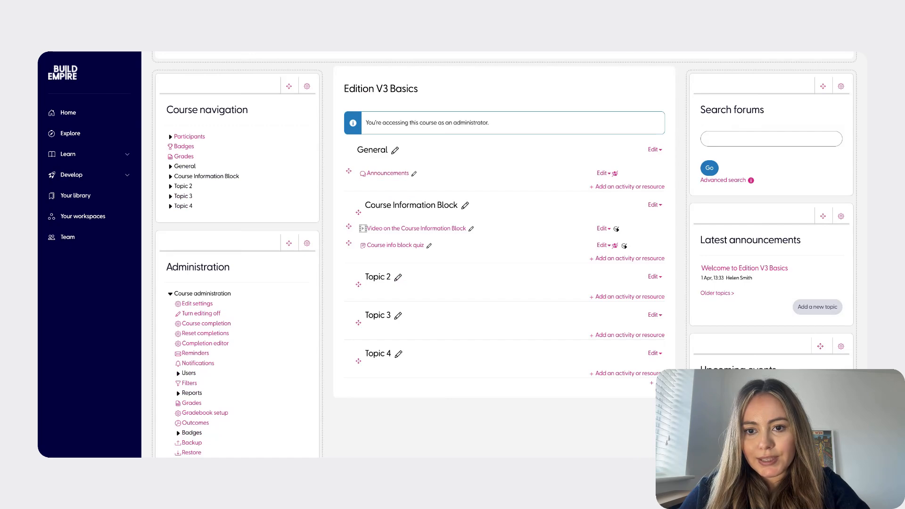
Step: Rename Topic 2 of the course as "Topics Format Restyle"
left_click(398, 277)
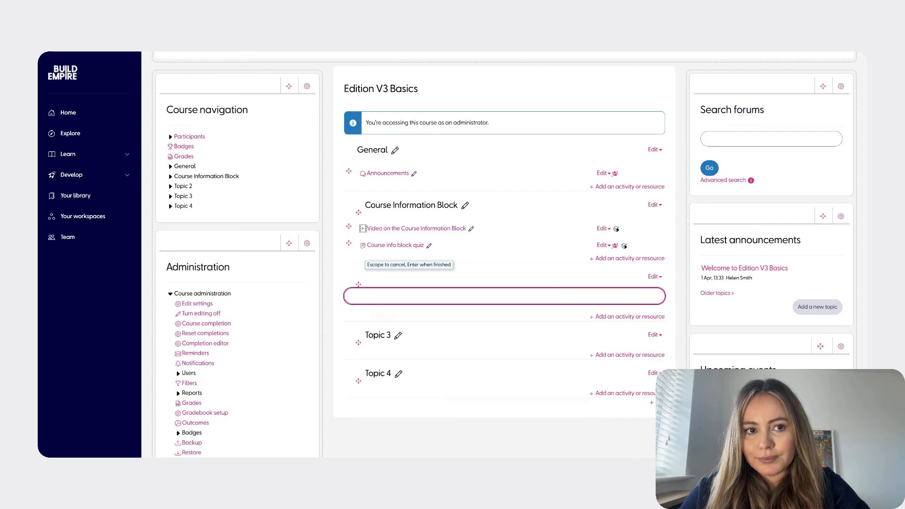
type("Topics")
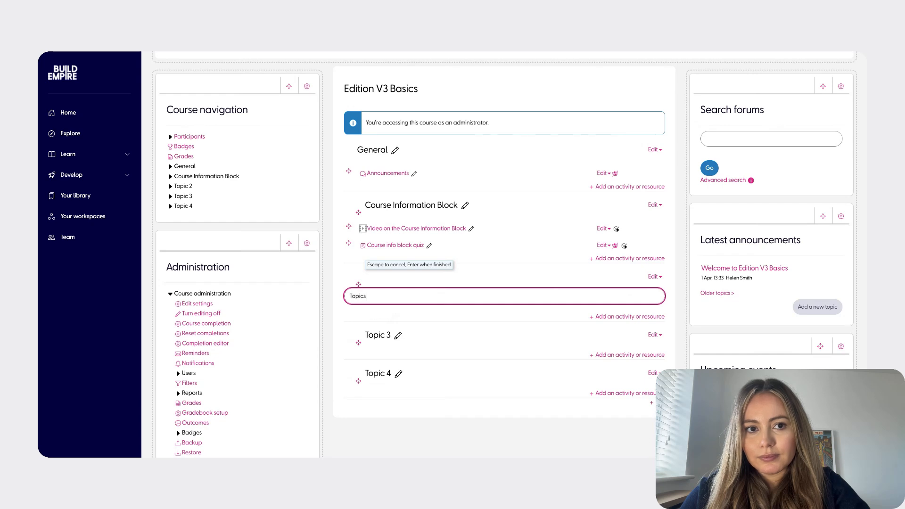
type(" Format Block")
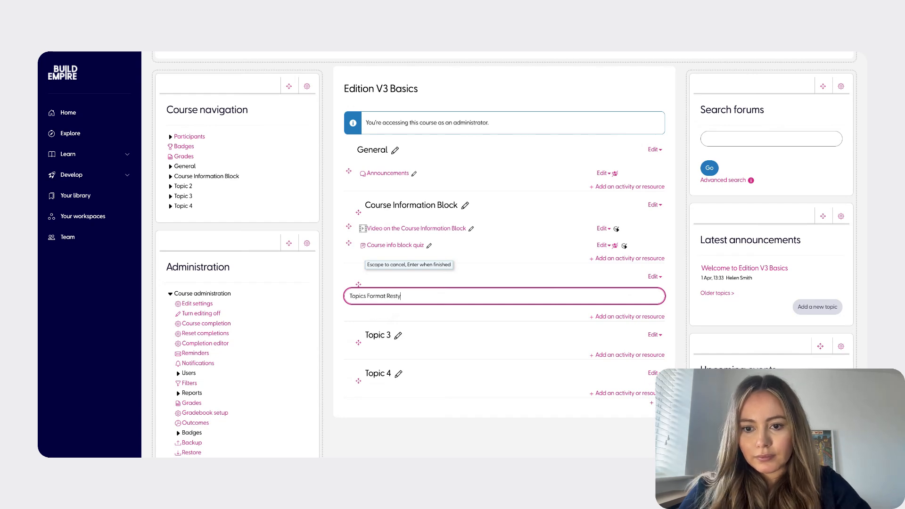
key("Return")
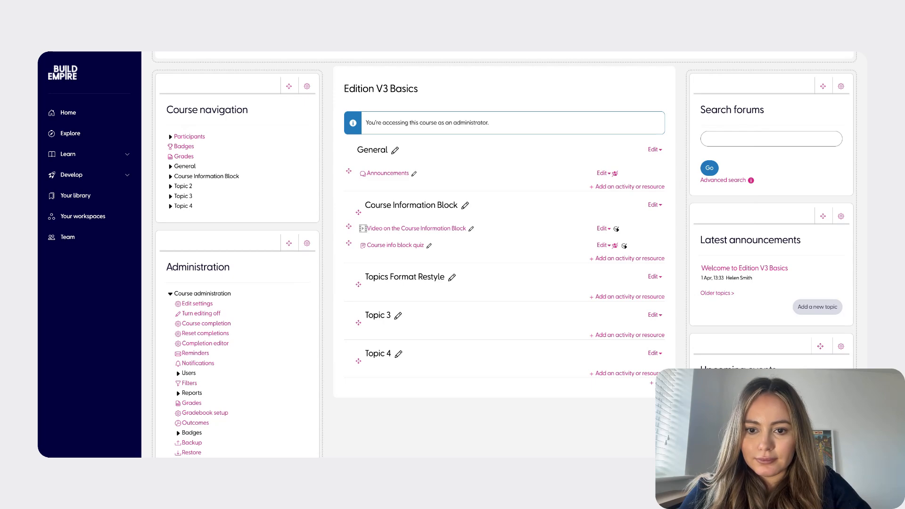
Step: Add a Forum activity to the Topics Format Restyle topic
left_click(650, 300)
left_click(371, 219)
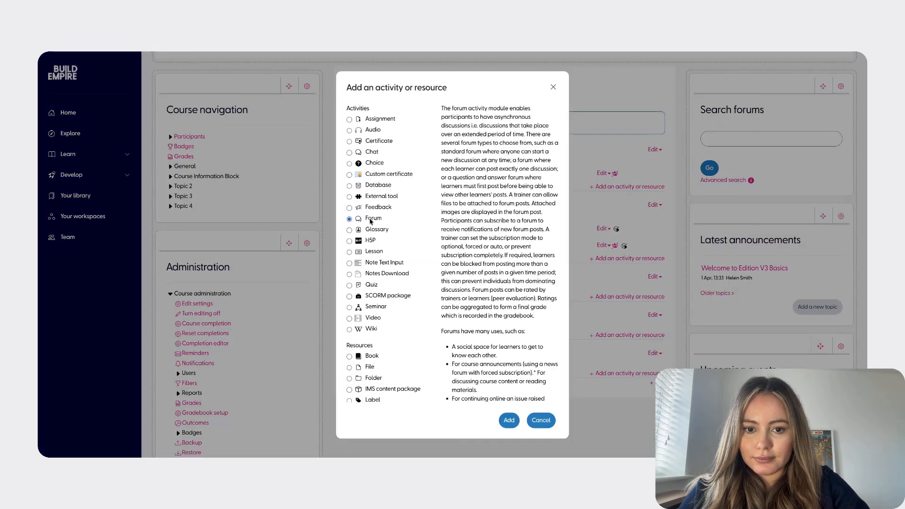
left_click(508, 423)
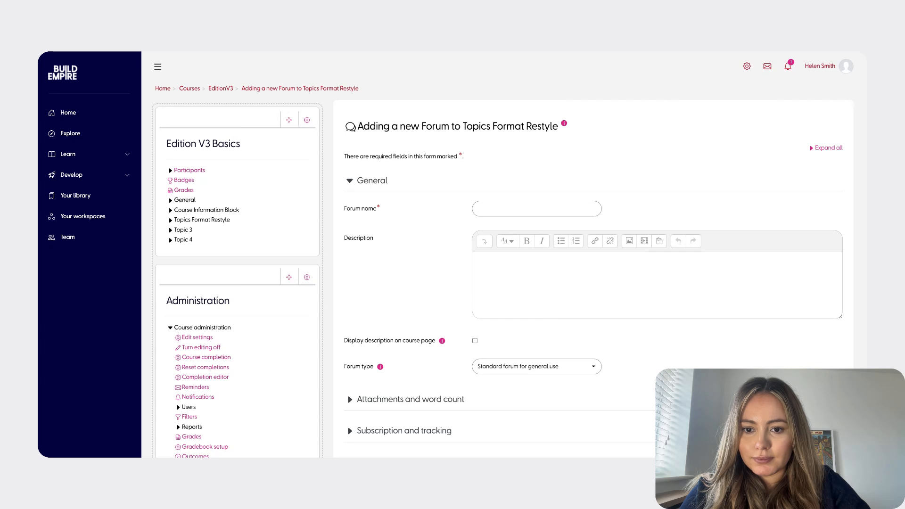
Step: Name the forum "Layout experience discussion" and enter the description "Does this layout help you focus? What would you improve?"
left_click(521, 211)
type("L")
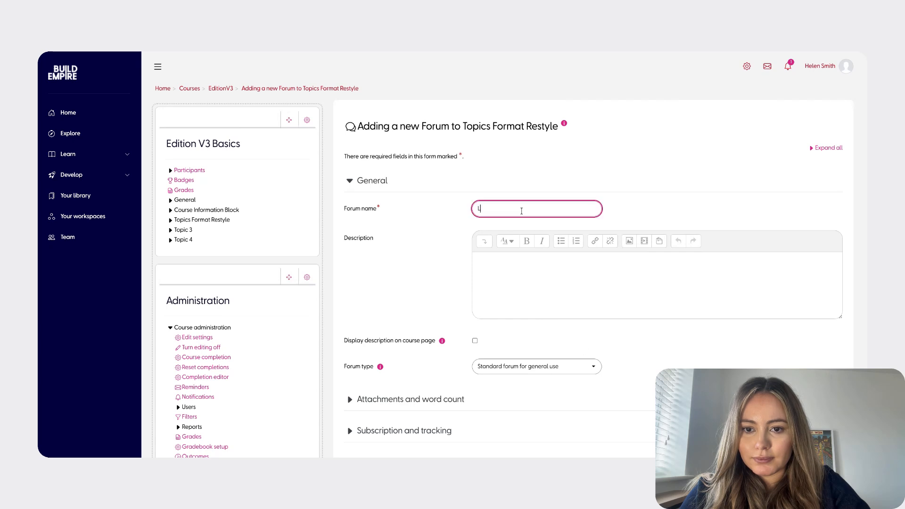
type("ayout ")
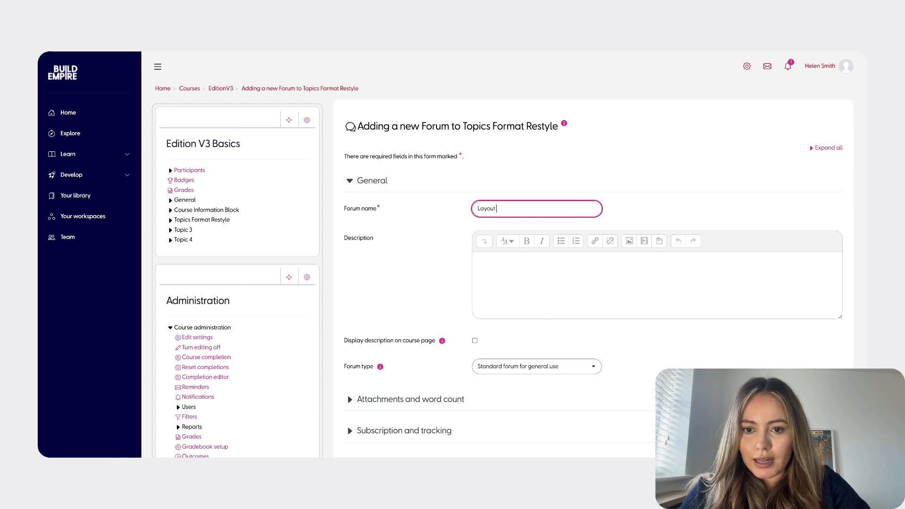
type("experience de")
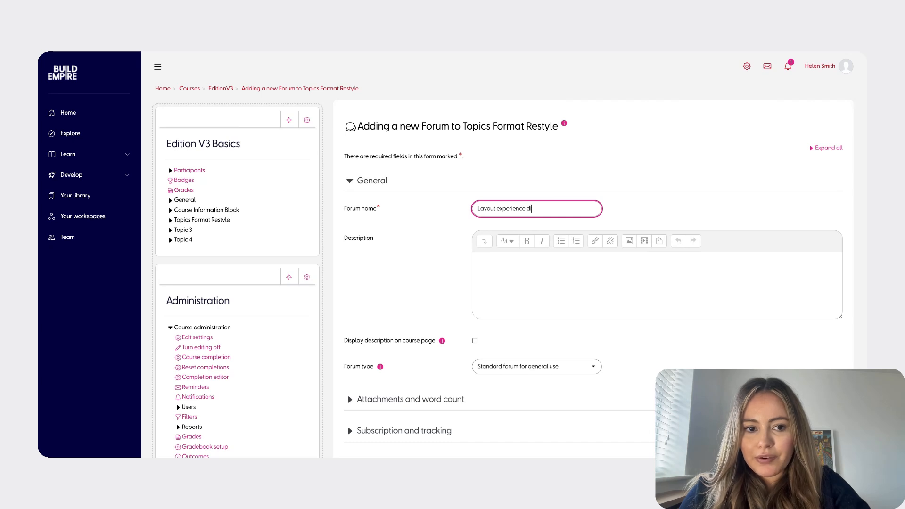
type("scussion")
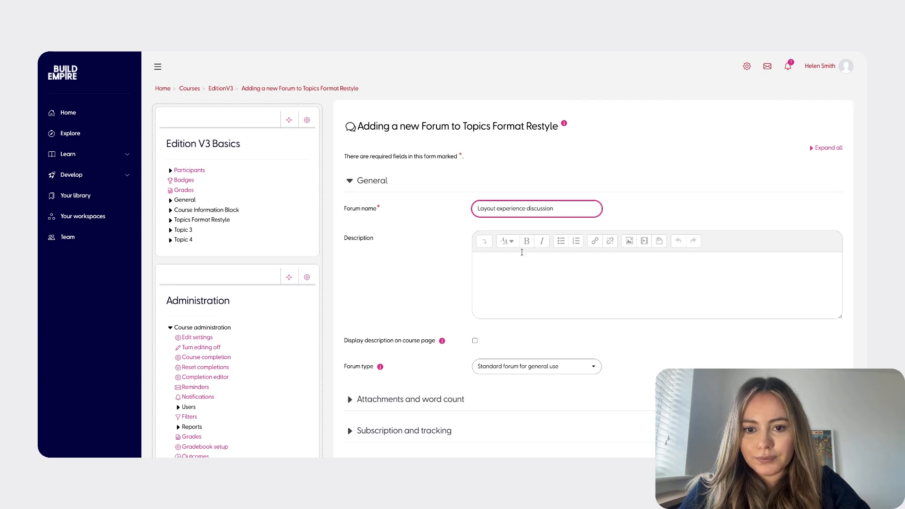
left_click(522, 252)
type("Does this layout help you focus? What would you improve?")
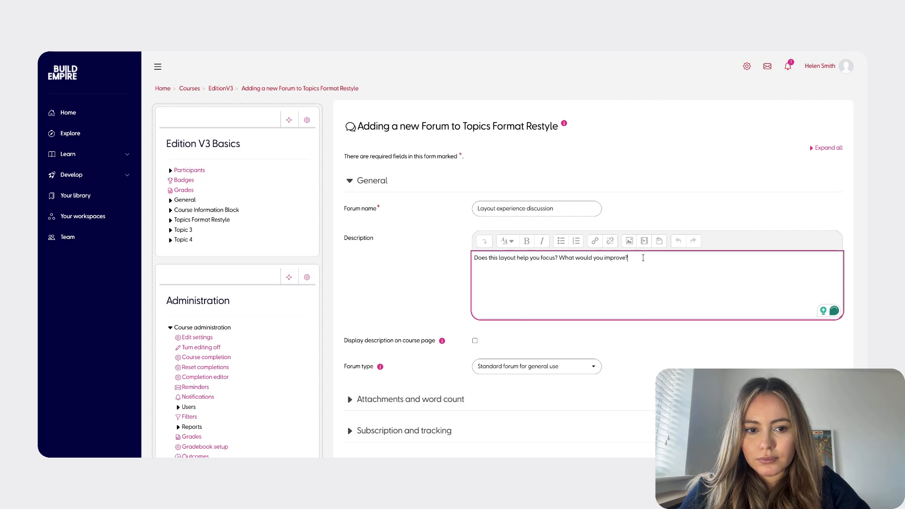
left_click(665, 346)
Step: Review the forum's Attachments and word count settings and the remaining settings sections
scroll(666, 347, "down", 1)
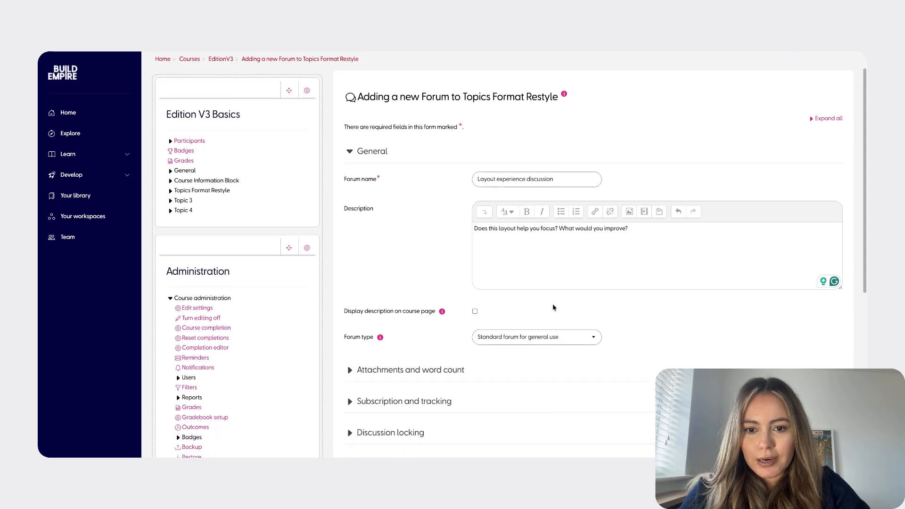
scroll(554, 308, "down", 2)
left_click(460, 308)
scroll(460, 308, "down", 1)
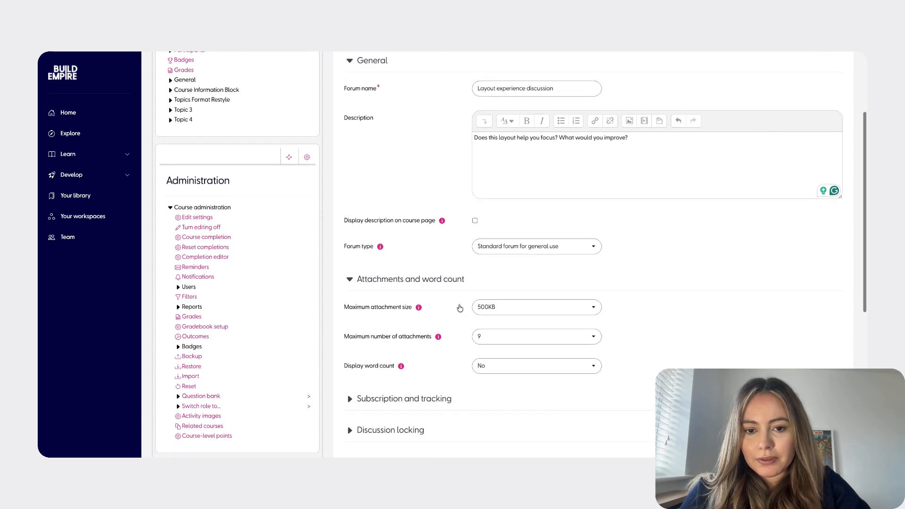
scroll(460, 308, "down", 3)
scroll(463, 316, "down", 1)
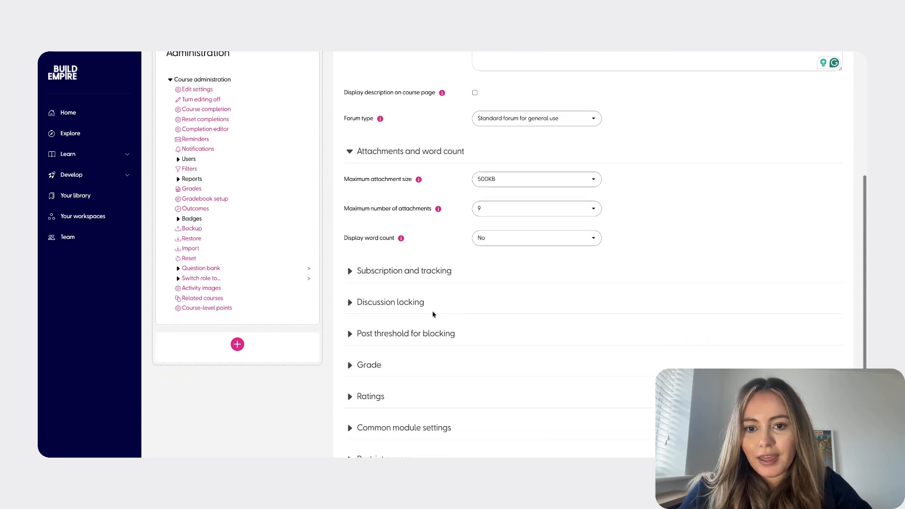
scroll(427, 347, "down", 2)
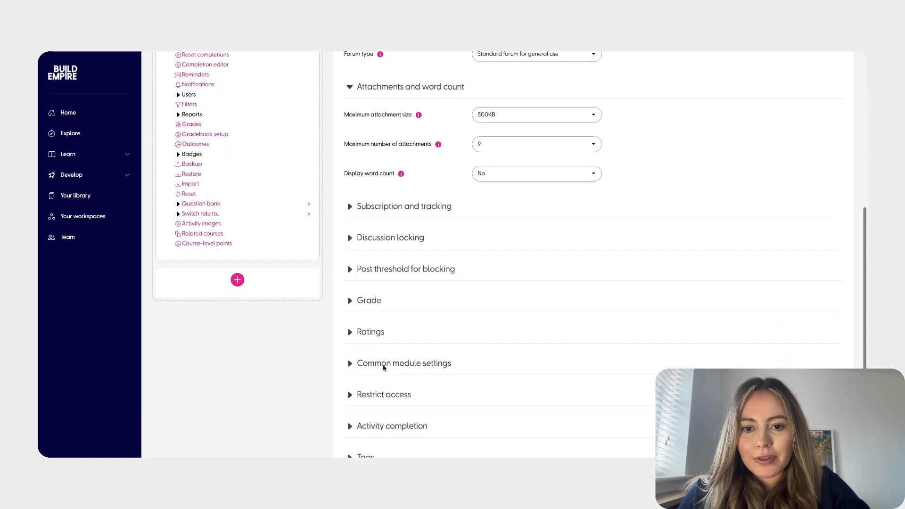
Step: Set the forum's completion tracking to show the activity as complete when conditions are met
scroll(385, 368, "down", 2)
left_click(402, 360)
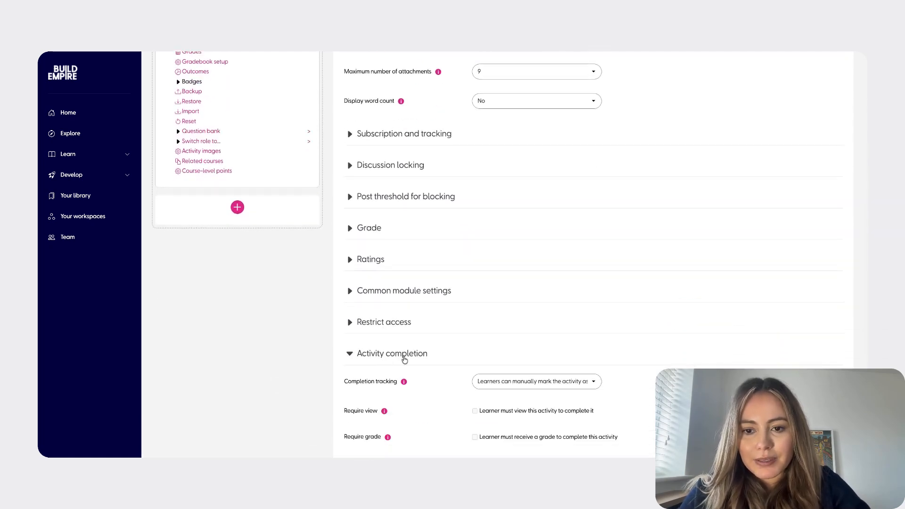
left_click(502, 381)
left_click(505, 392)
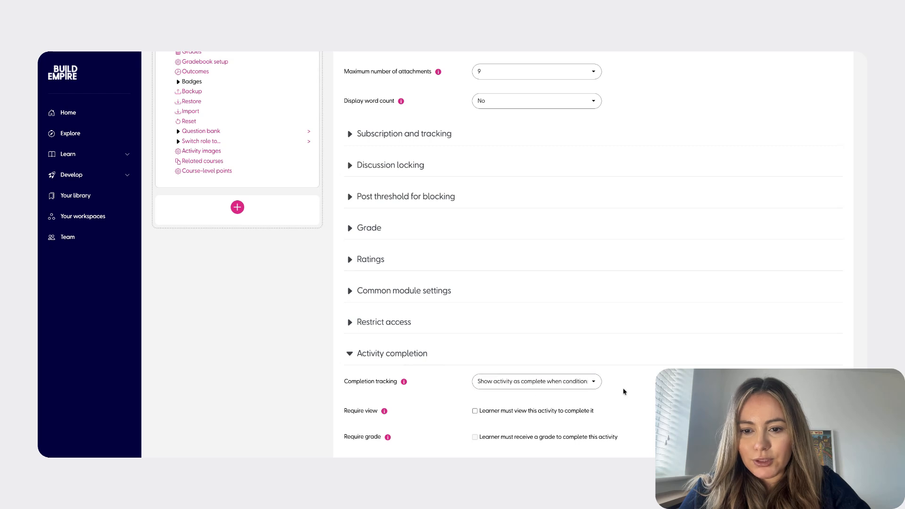
Step: Require learners to view the forum and post 1 discussion or reply for completion, and save it to the course
scroll(622, 389, "down", 2)
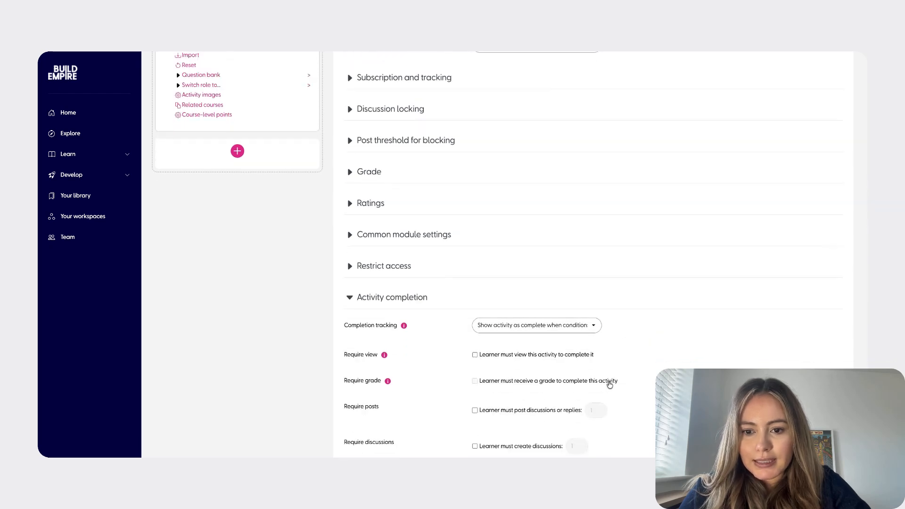
scroll(478, 384, "down", 1)
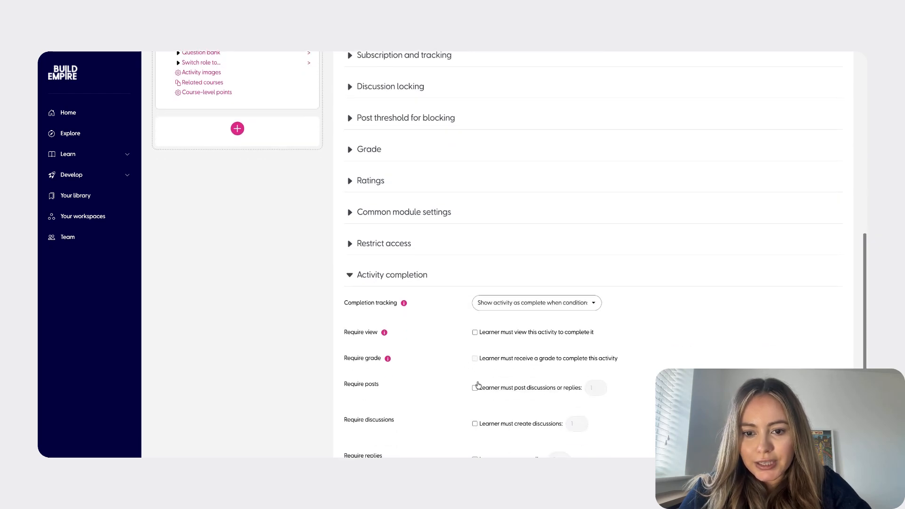
left_click(474, 332)
scroll(475, 331, "down", 1)
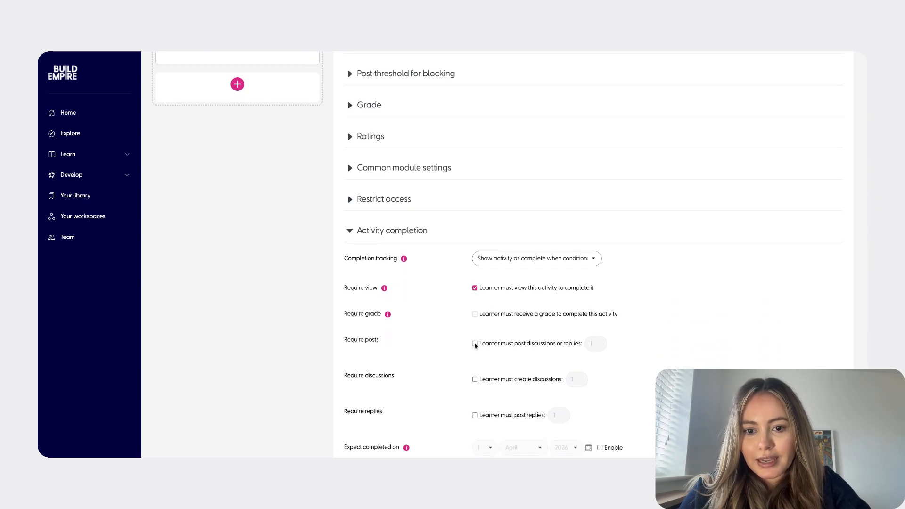
left_click(475, 346)
scroll(435, 376, "down", 3)
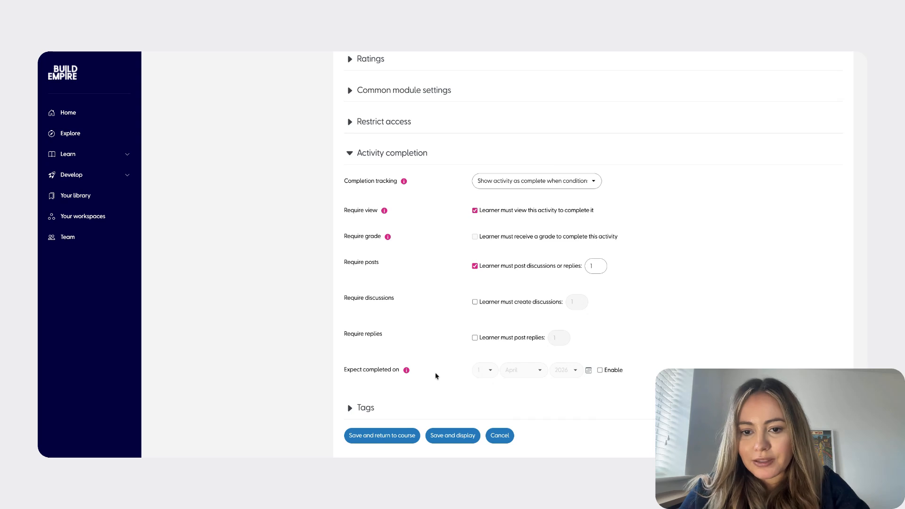
scroll(389, 387, "down", 1)
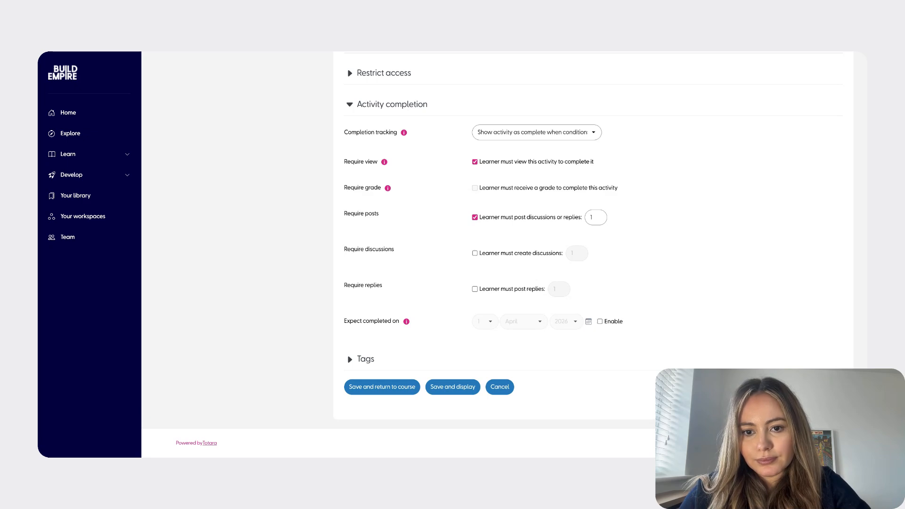
scroll(667, 284, "up", 1)
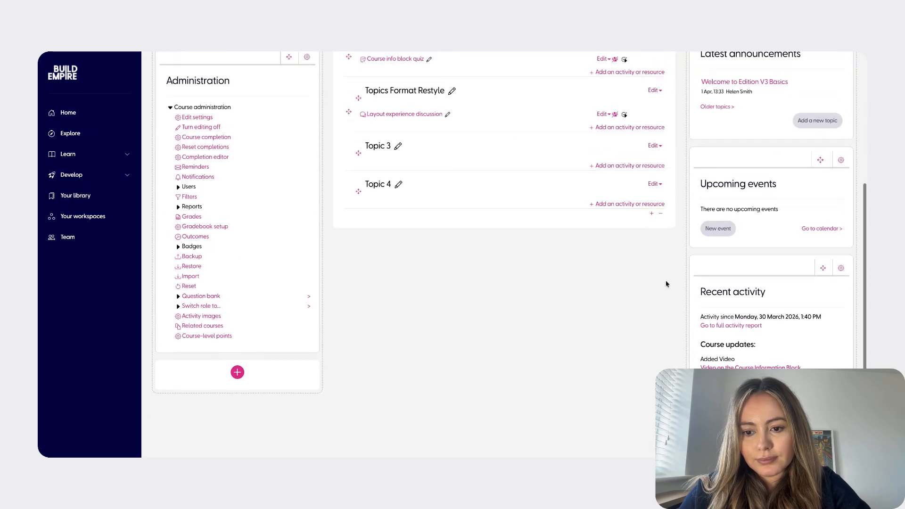
Step: Add a Video activity to the Topics Format Restyle topic
scroll(666, 282, "up", 4)
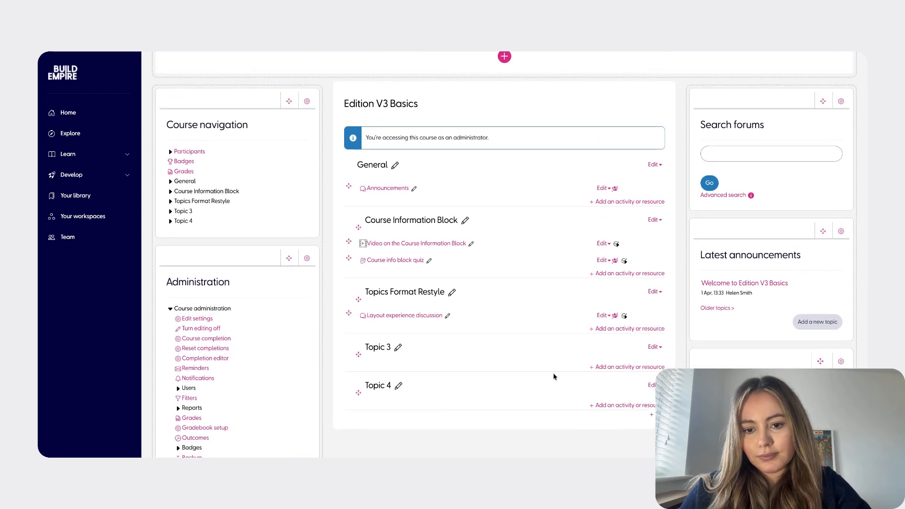
left_click(608, 329)
left_click(373, 319)
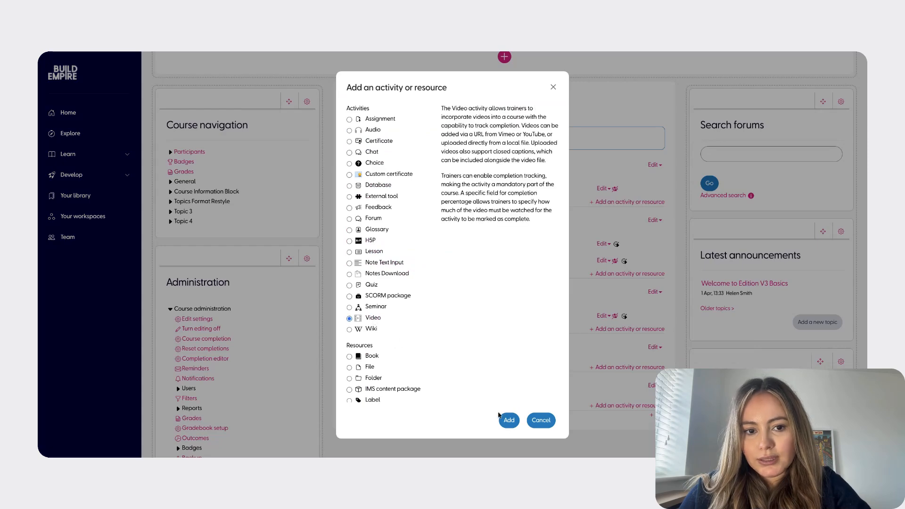
left_click(508, 421)
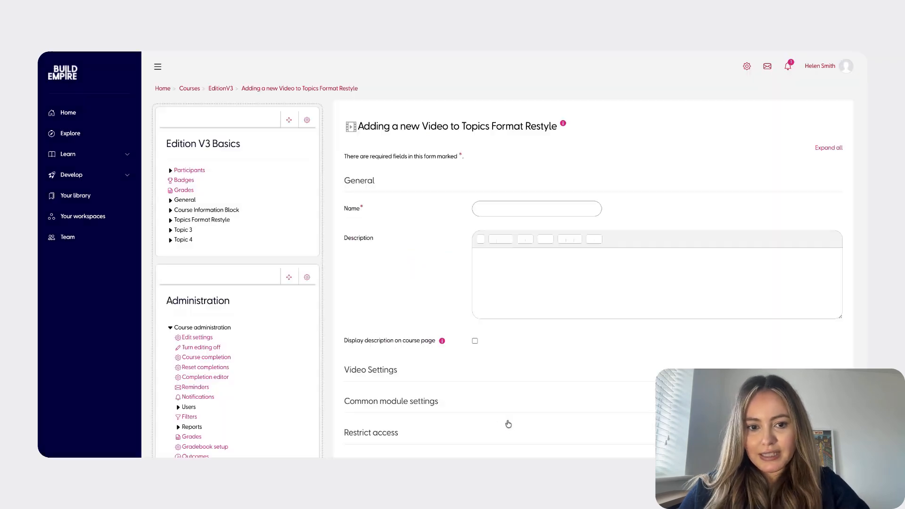
Step: Name the new video activity "Video overview of Topics Format Restyle"
left_click(496, 209)
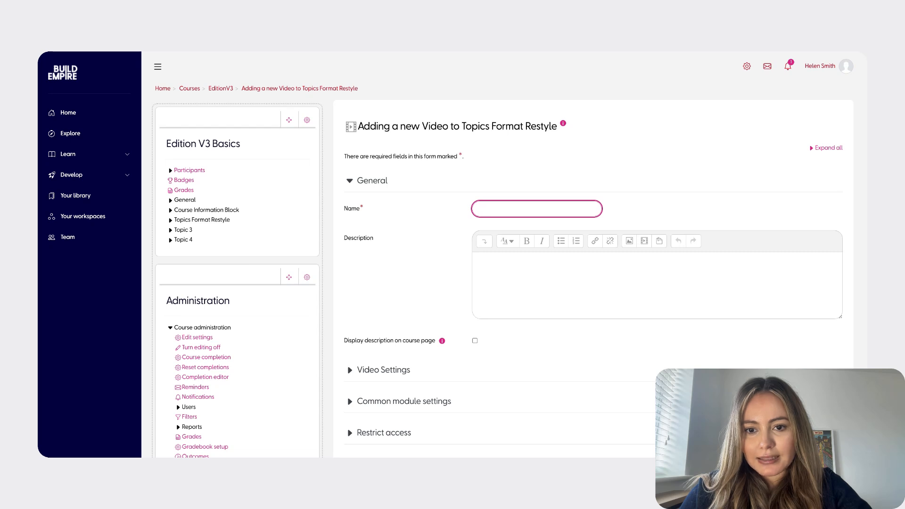
type("Video o")
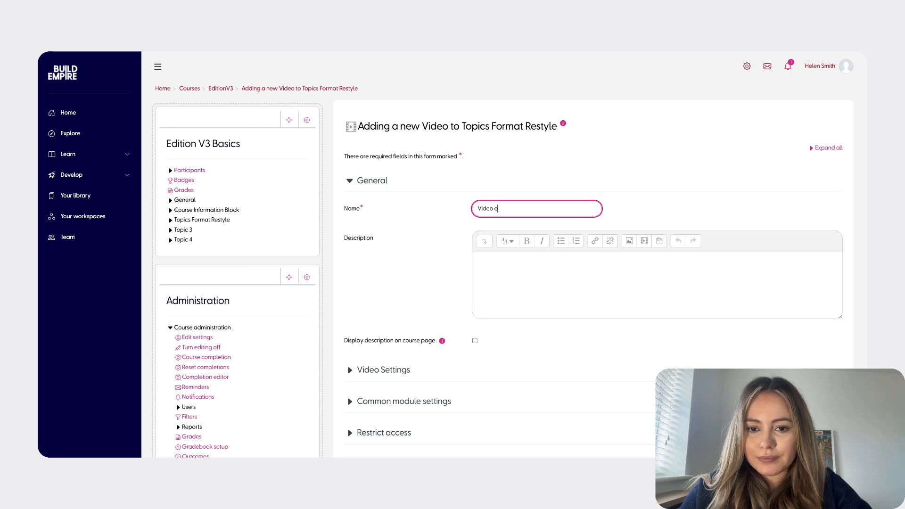
type("verview o")
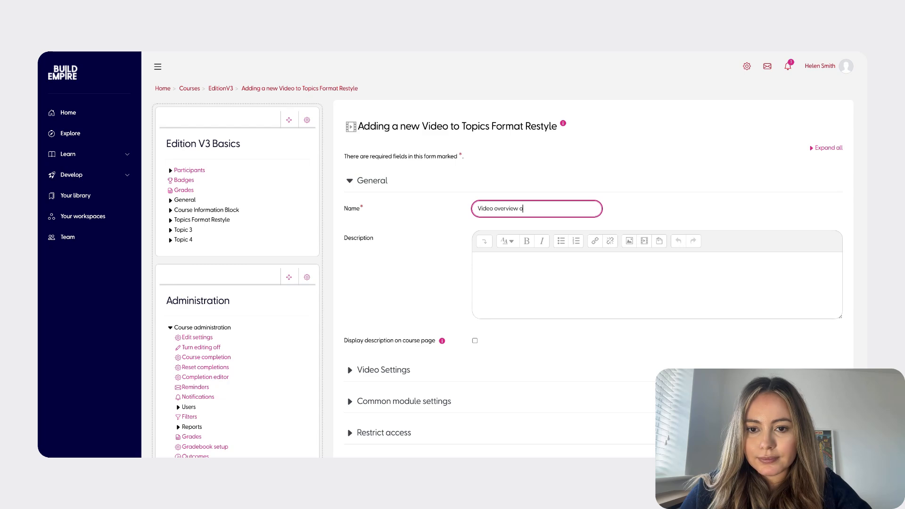
type("f Topics")
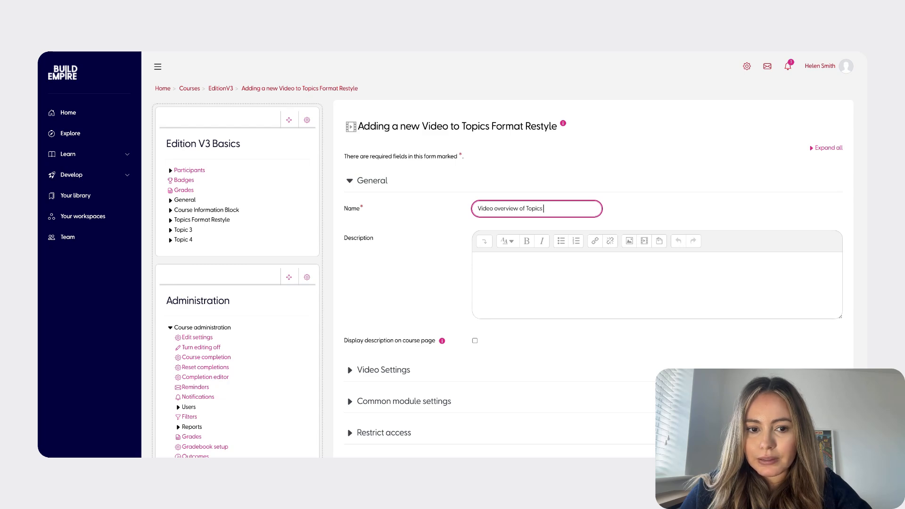
type(" Format Restyle")
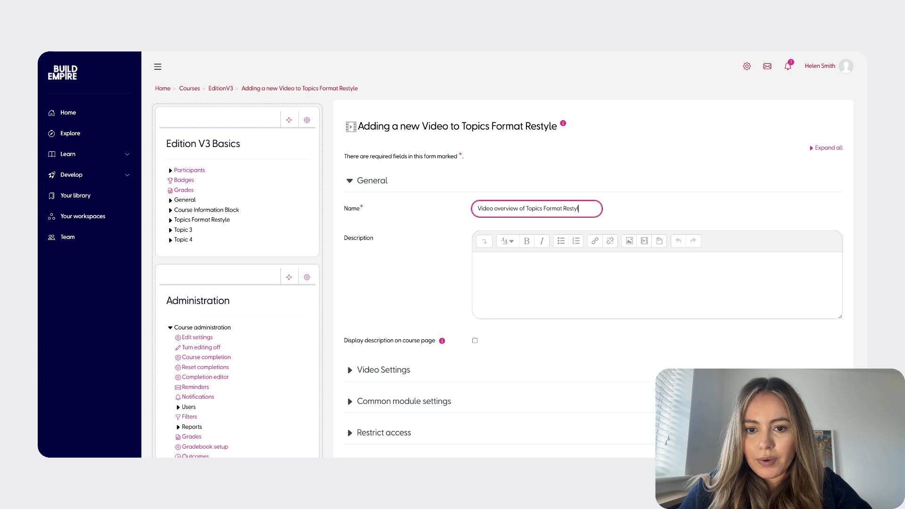
left_click(489, 292)
scroll(489, 292, "down", 1)
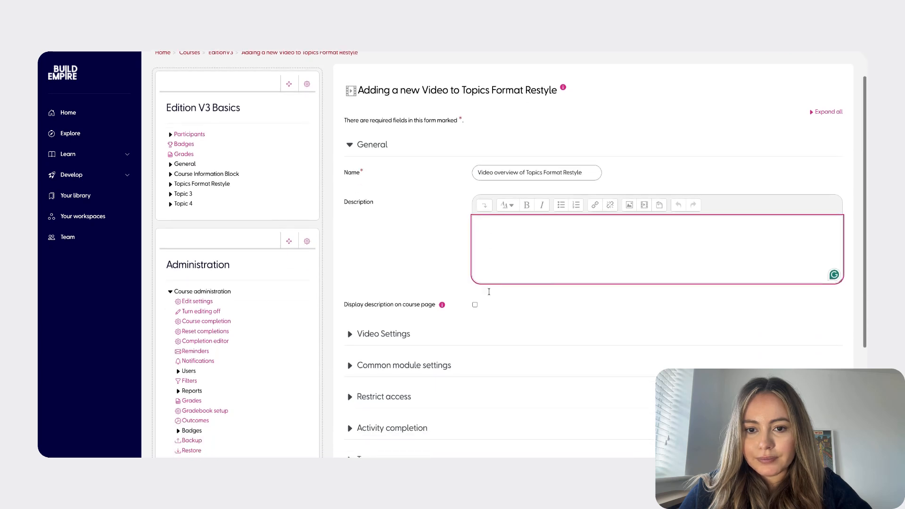
left_click(398, 339)
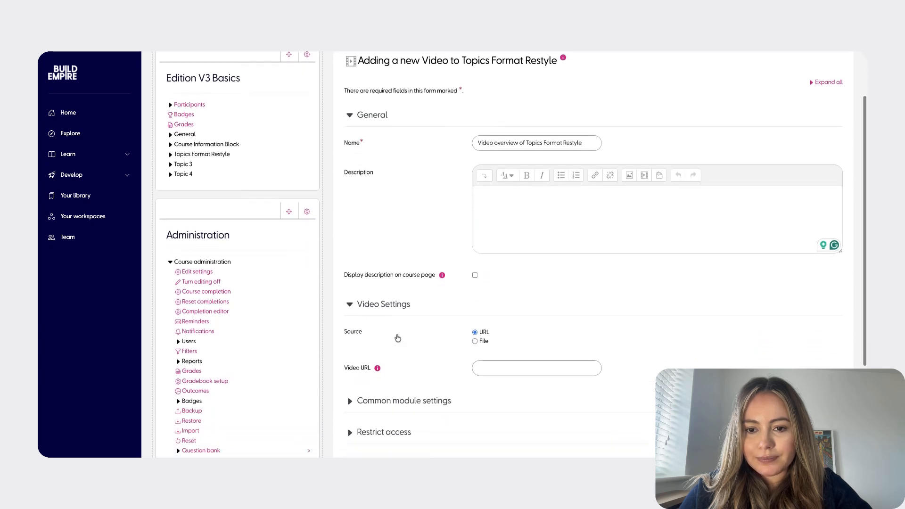
scroll(515, 311, "down", 2)
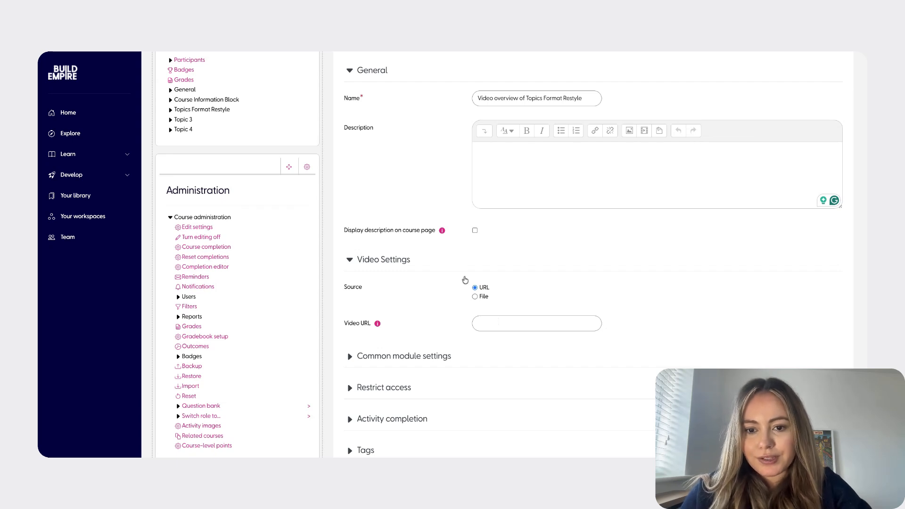
left_click(499, 322)
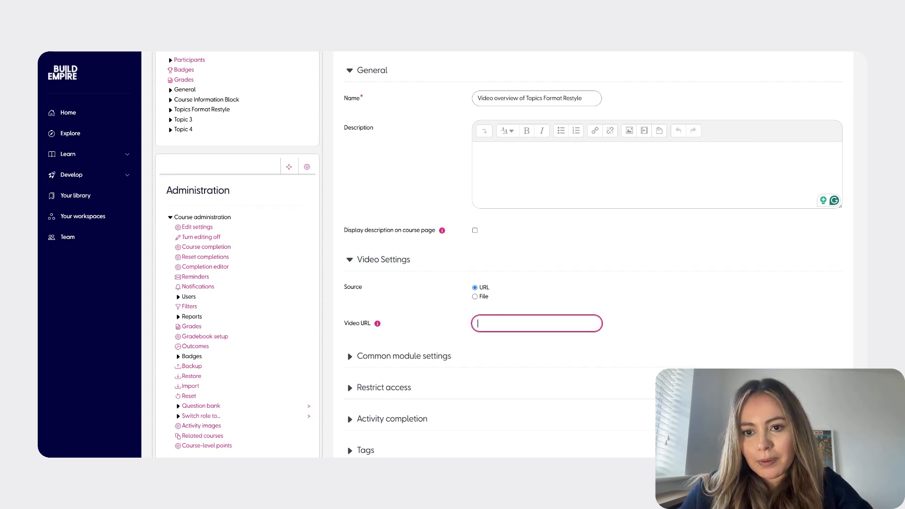
type("https://youtu.be/G-S_bAJ8Rw4")
left_click(666, 311)
Step: Set the video's completion tracking to show the activity as complete when conditions are met
left_click(442, 357)
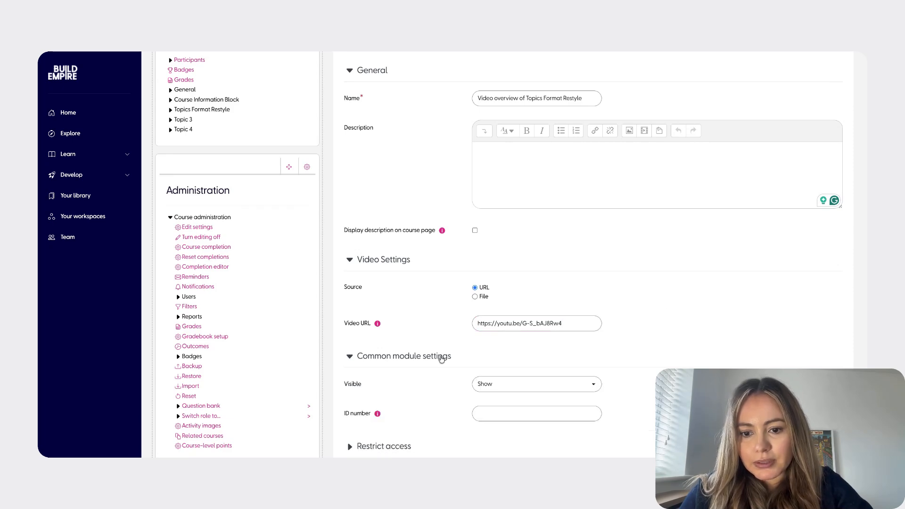
scroll(442, 357, "down", 3)
left_click(401, 333)
scroll(400, 332, "down", 2)
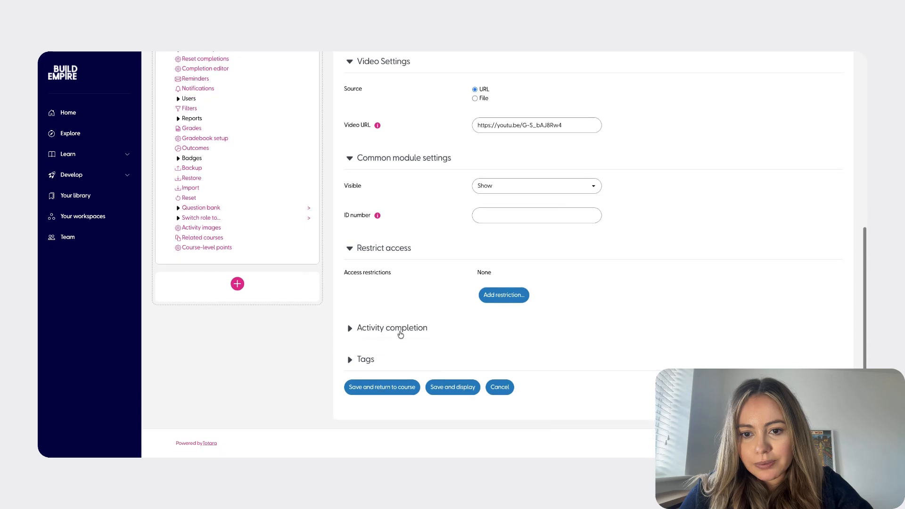
left_click(400, 329)
scroll(400, 329, "down", 2)
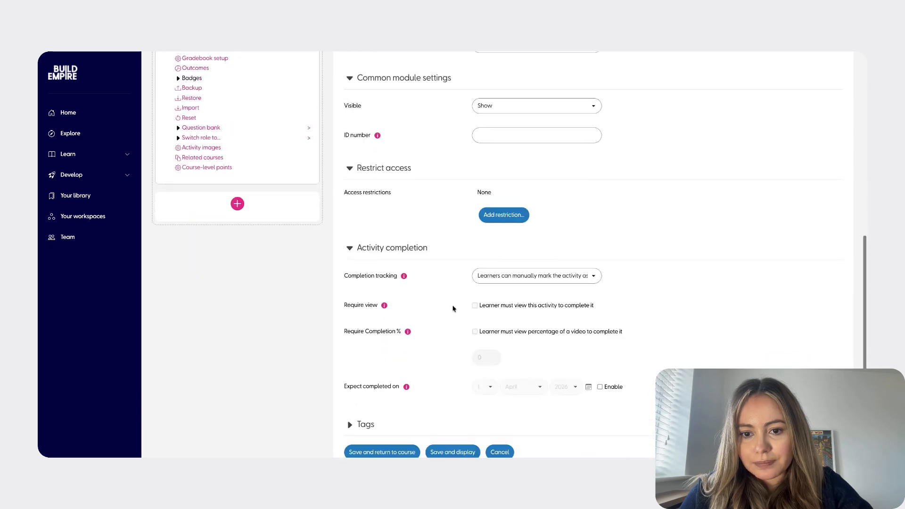
left_click(513, 281)
left_click(517, 292)
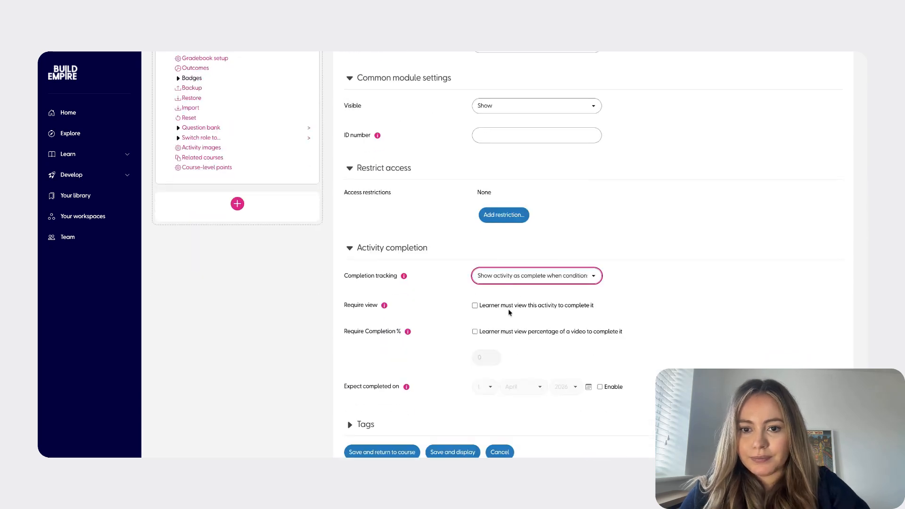
Step: Require learners to view the activity and watch 100% of the video for completion, and save it to the course
left_click(509, 306)
left_click(501, 332)
left_click(481, 356)
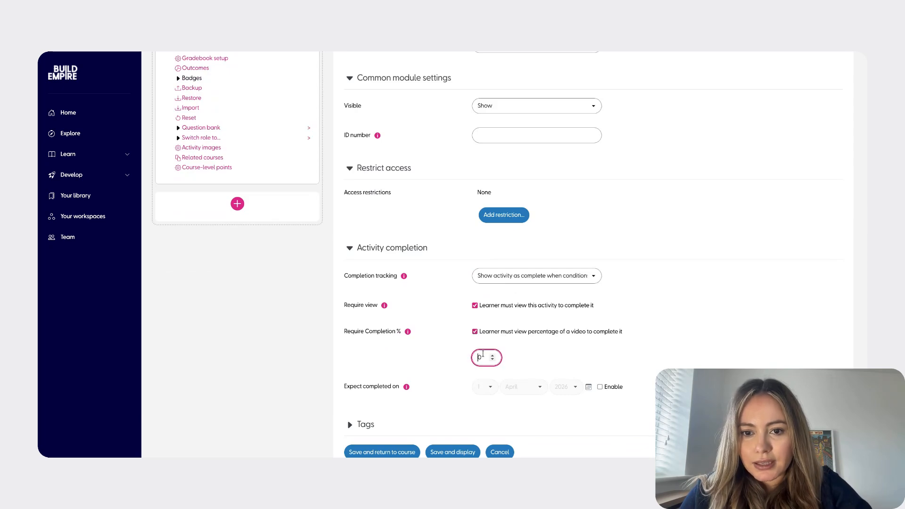
type("100")
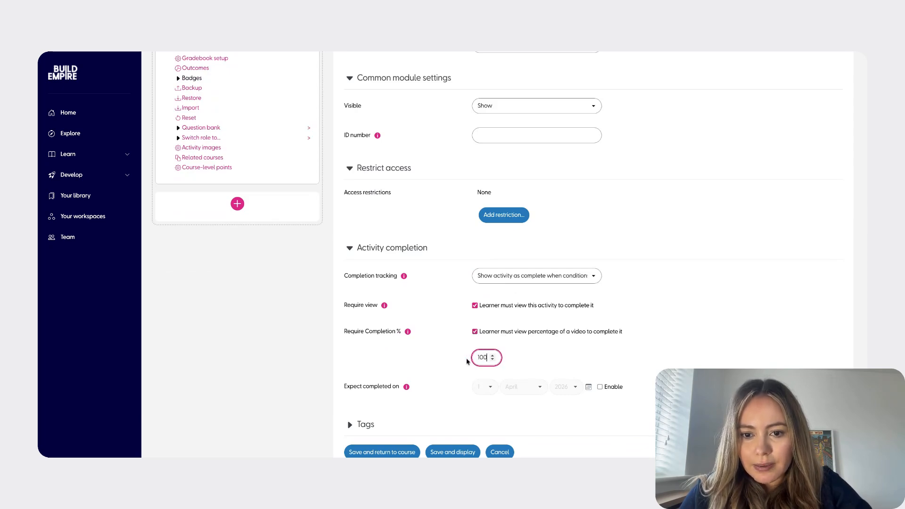
left_click(581, 345)
scroll(580, 345, "down", 1)
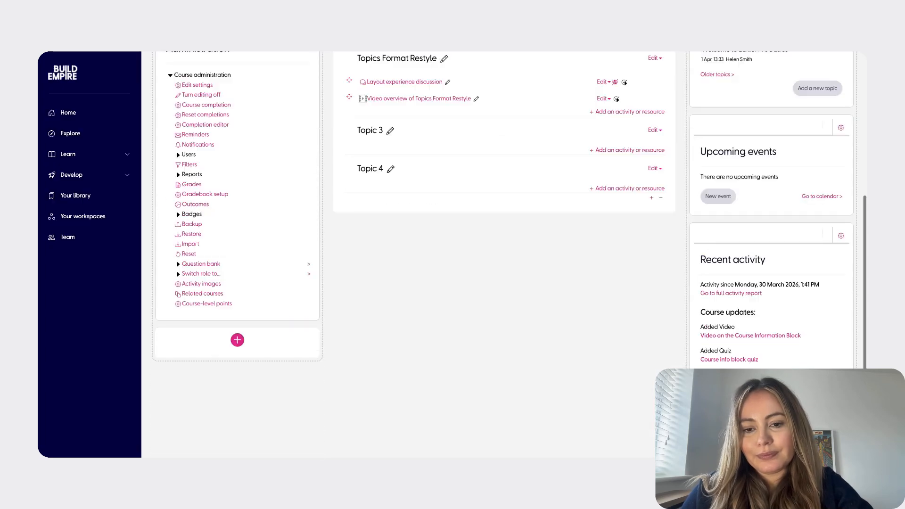
Step: Rename Topic 3 as "Floating Course Notes"
scroll(748, 216, "up", 4)
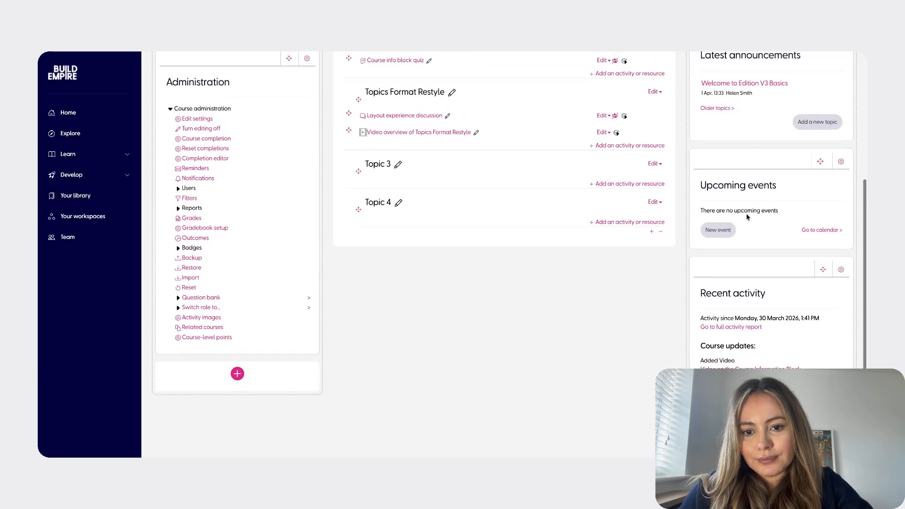
scroll(678, 194, "up", 1)
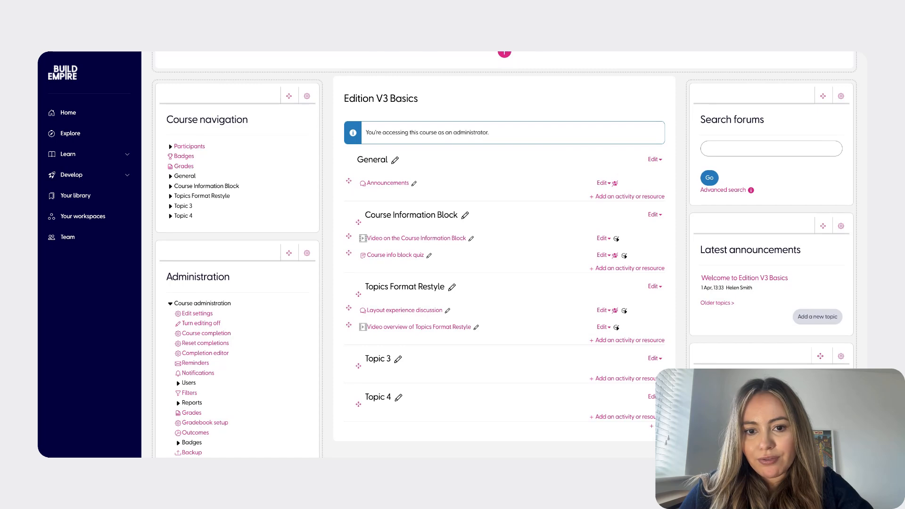
scroll(505, 254, "down", 1)
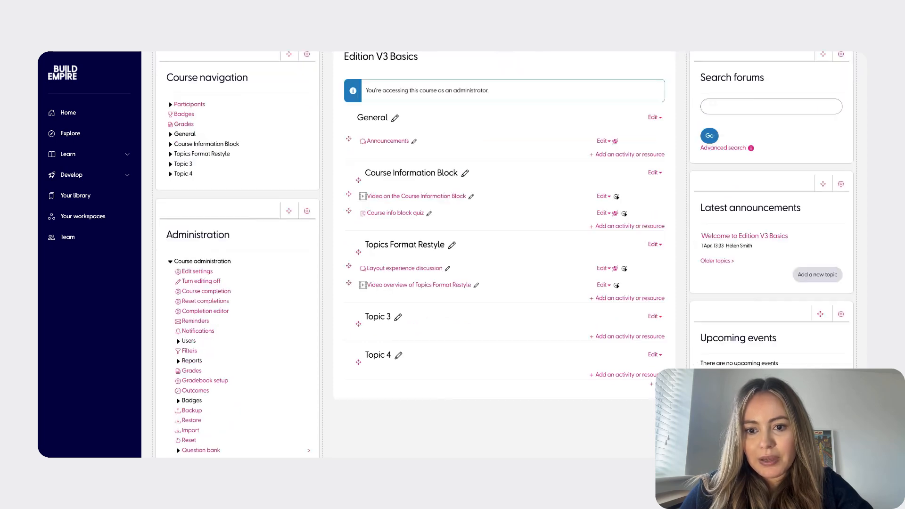
left_click(399, 318)
type("Floating ")
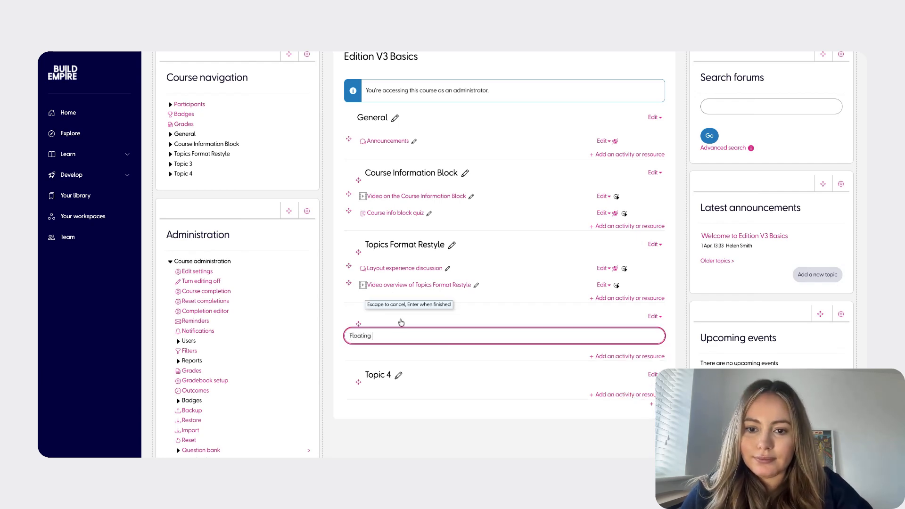
type("Cours")
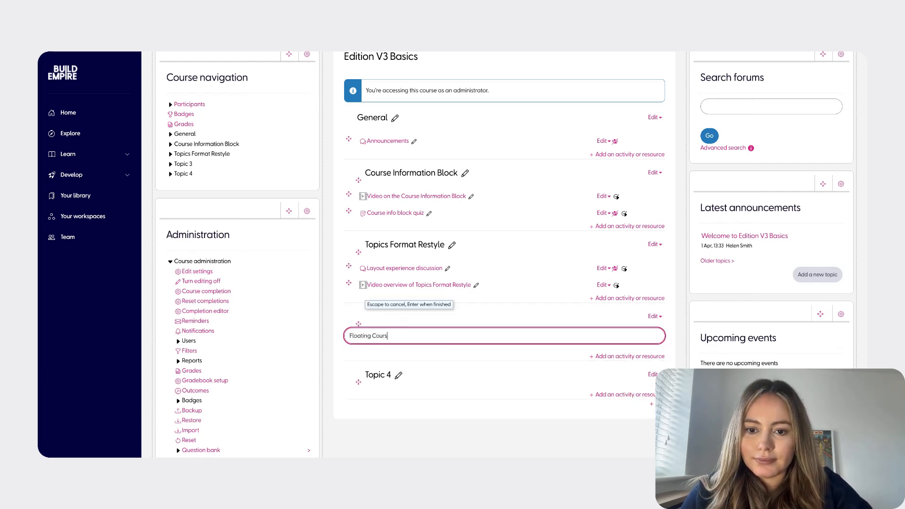
type("e Notes")
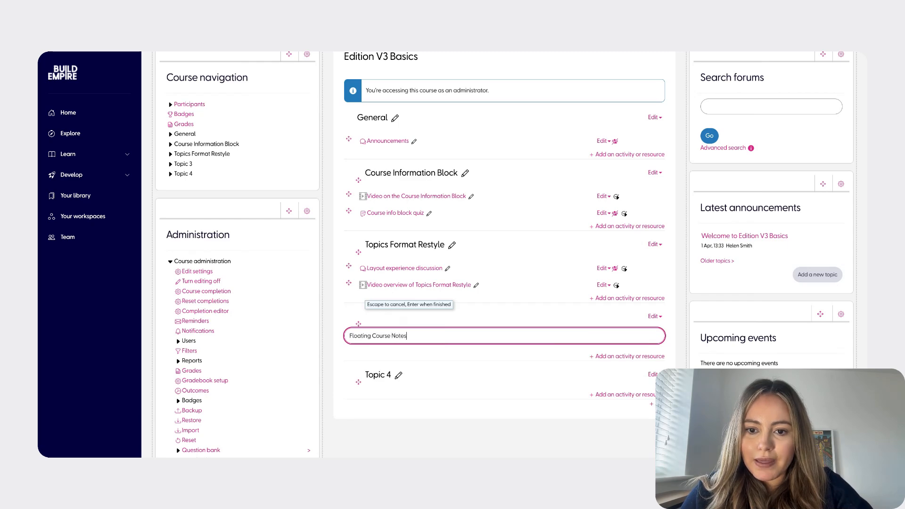
key("Return")
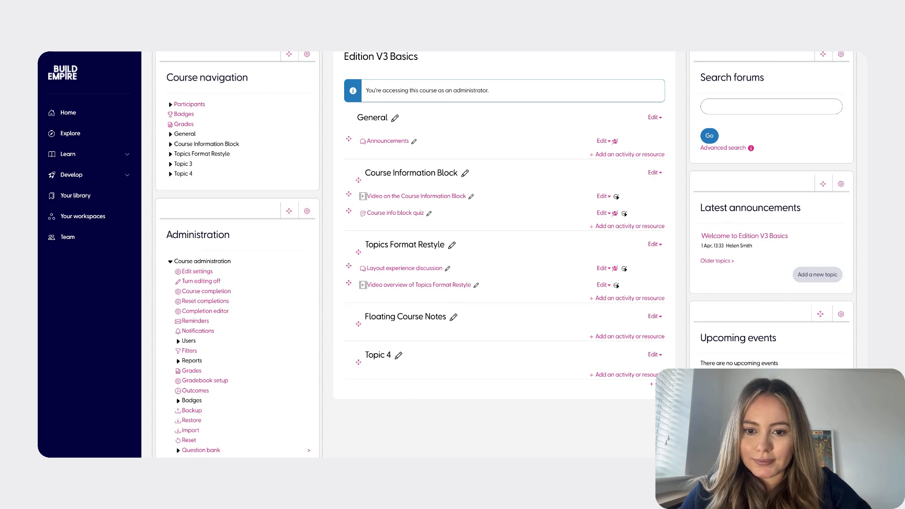
Step: Add an Audio activity to the Floating Course Notes topic
left_click(658, 337)
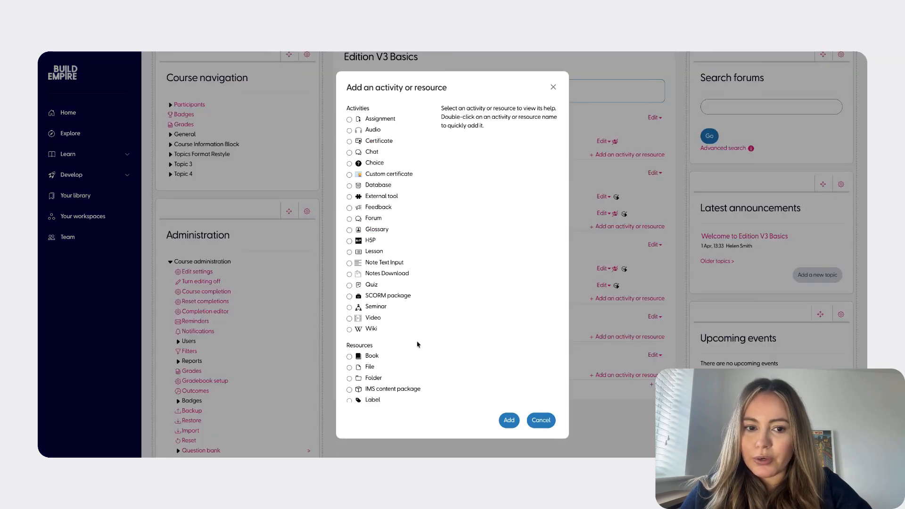
left_click(373, 132)
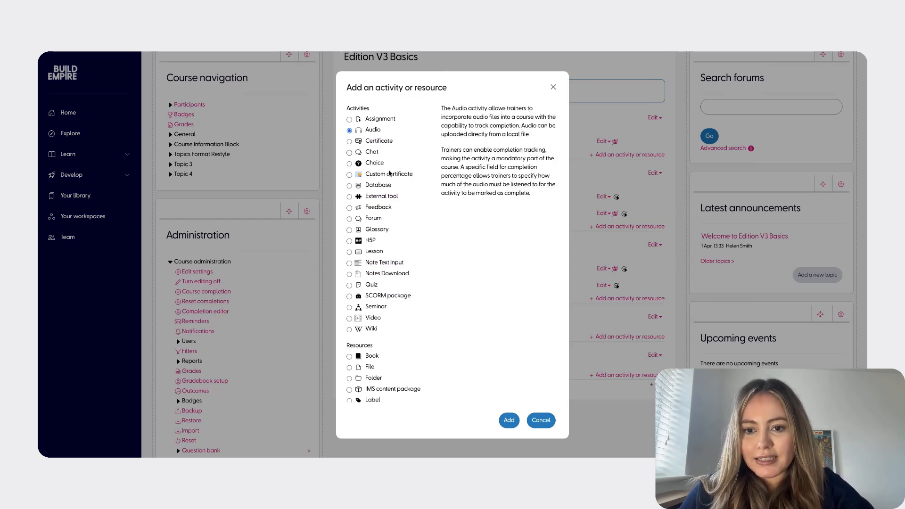
left_click(505, 425)
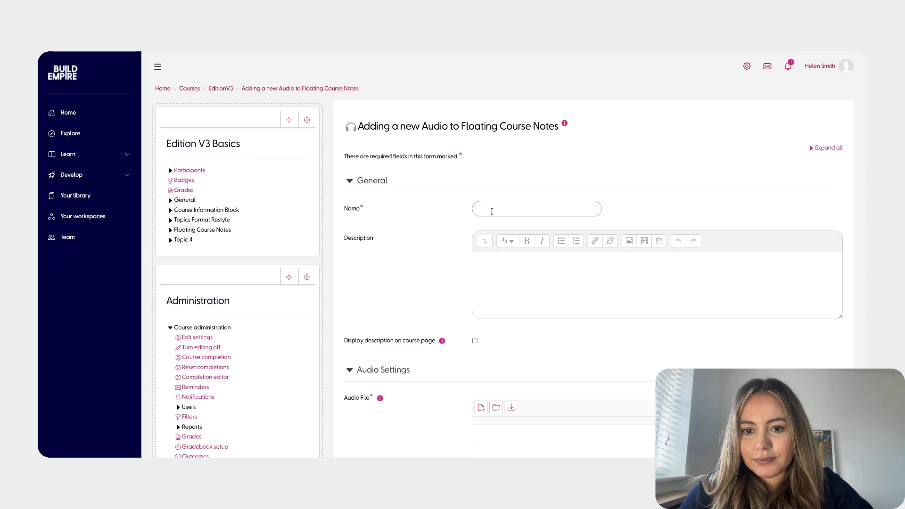
Step: Name the new audio activity "Audio on Floating Course notes"
left_click(492, 212)
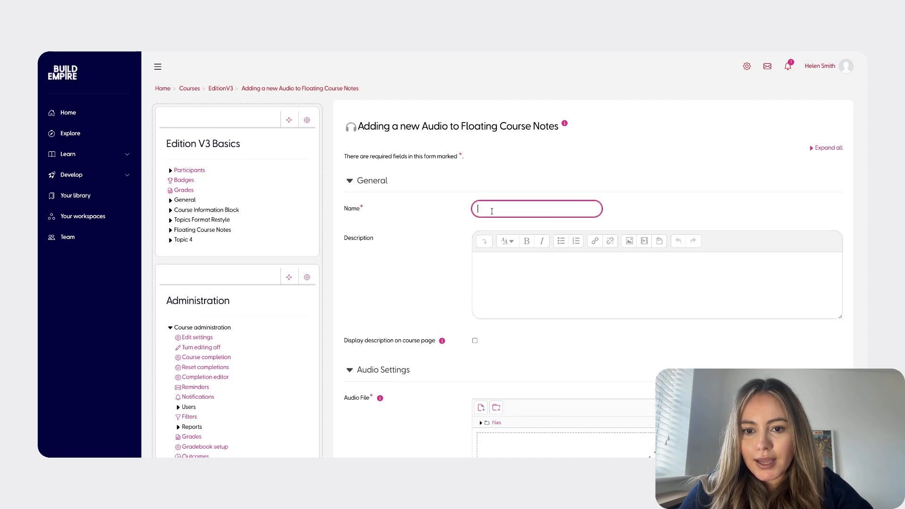
type("A")
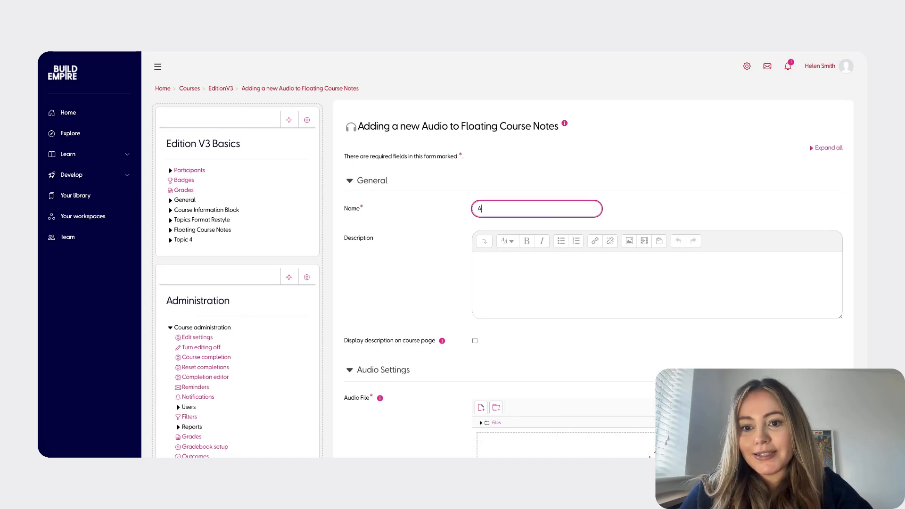
type("udio on ")
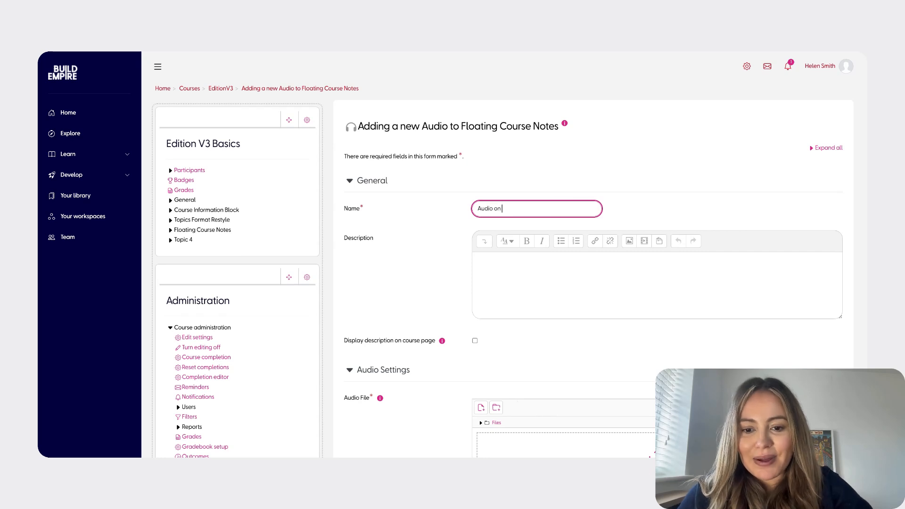
type("Floating Course notes")
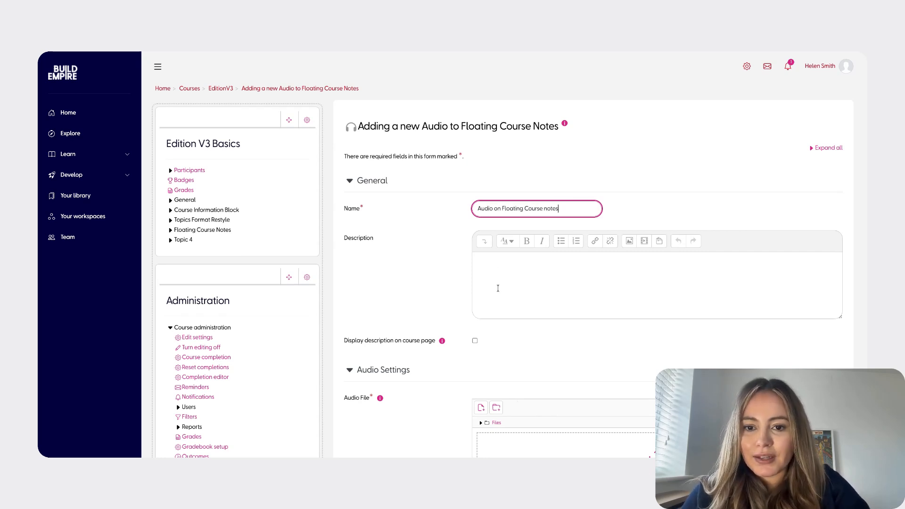
Step: Enter the audio activity's description "Overview of floating course notes and how they help users."
left_click(498, 288)
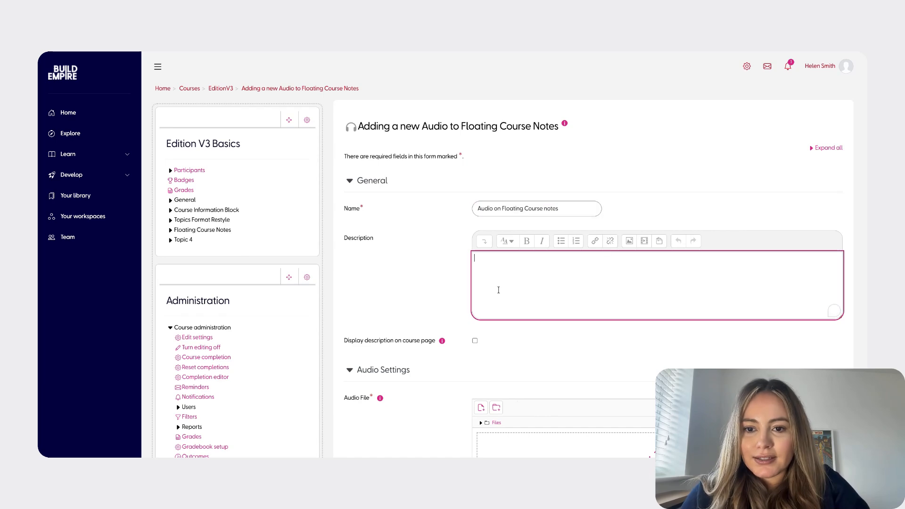
type("Ov")
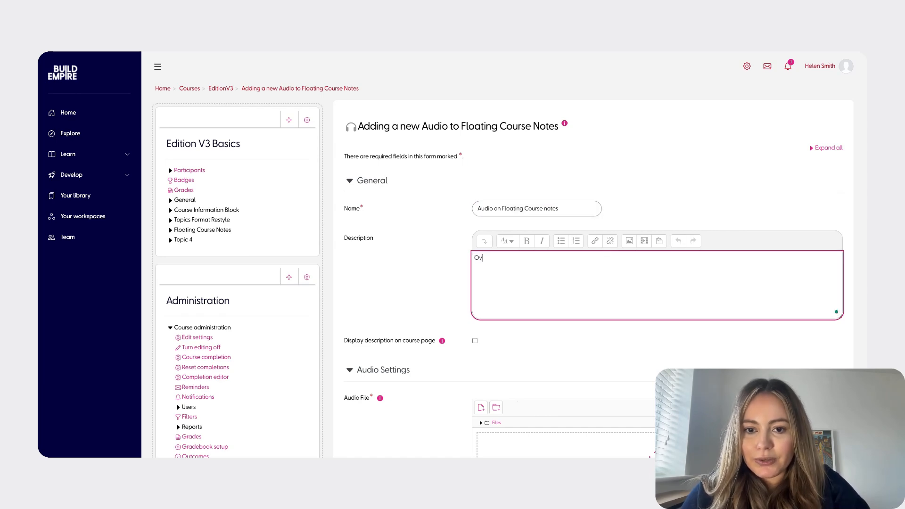
type("erview of floati")
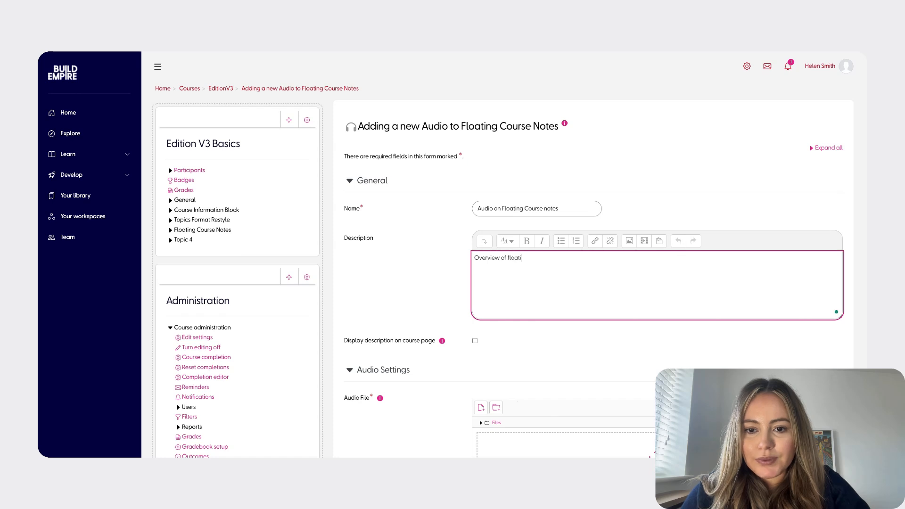
type("ng course notes ")
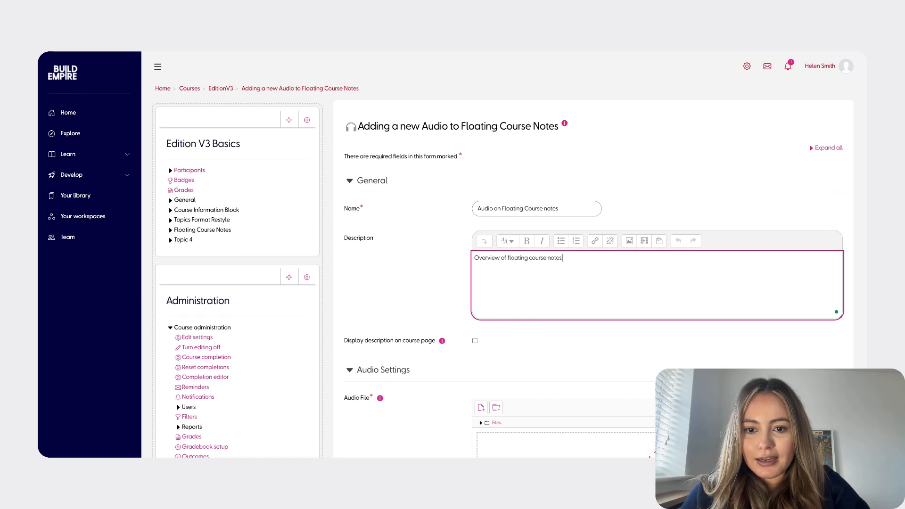
type("and how they help users.")
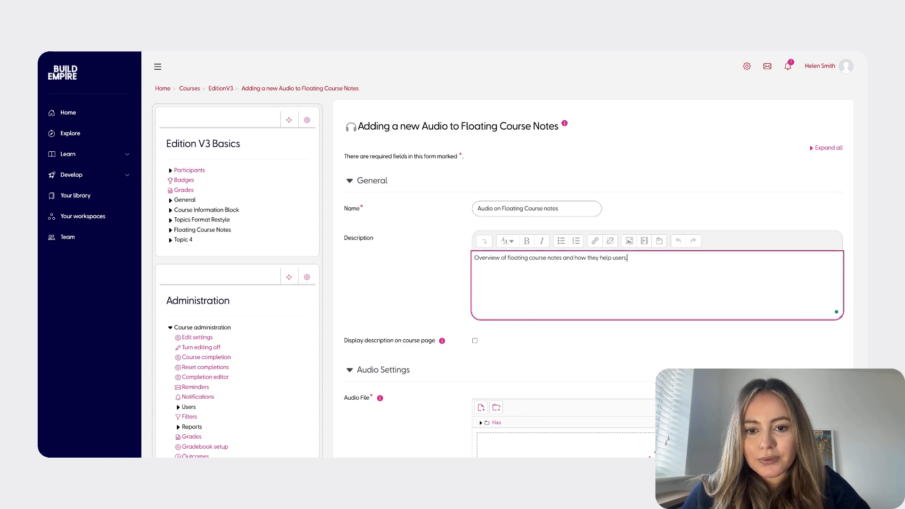
Step: Upload the LMS Diaries MP3 test audio as the activity's audio file, saving it as "test file"
scroll(540, 307, "down", 3)
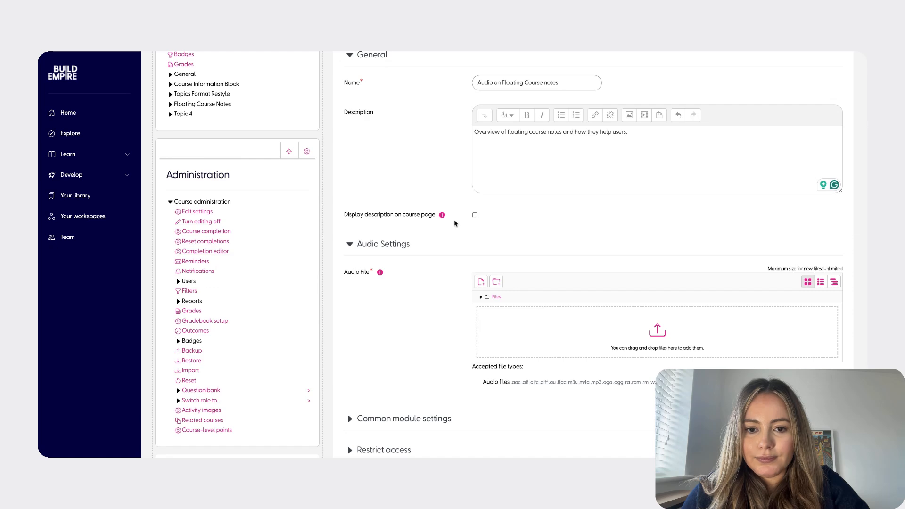
scroll(455, 224, "up", 1)
scroll(695, 310, "down", 2)
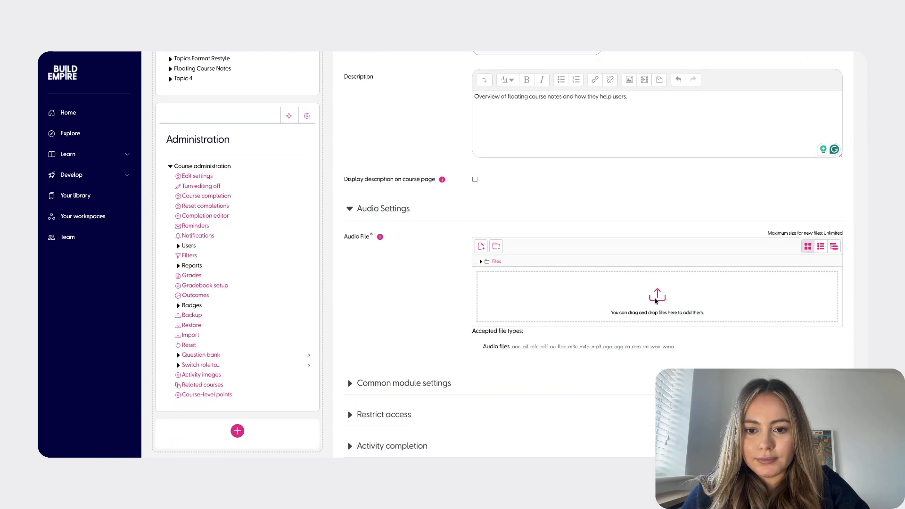
left_click(657, 301)
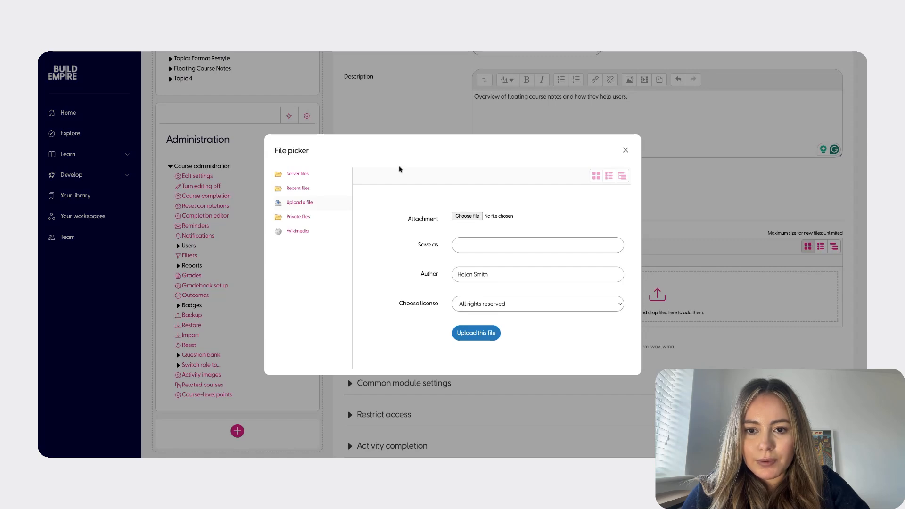
left_click(488, 248)
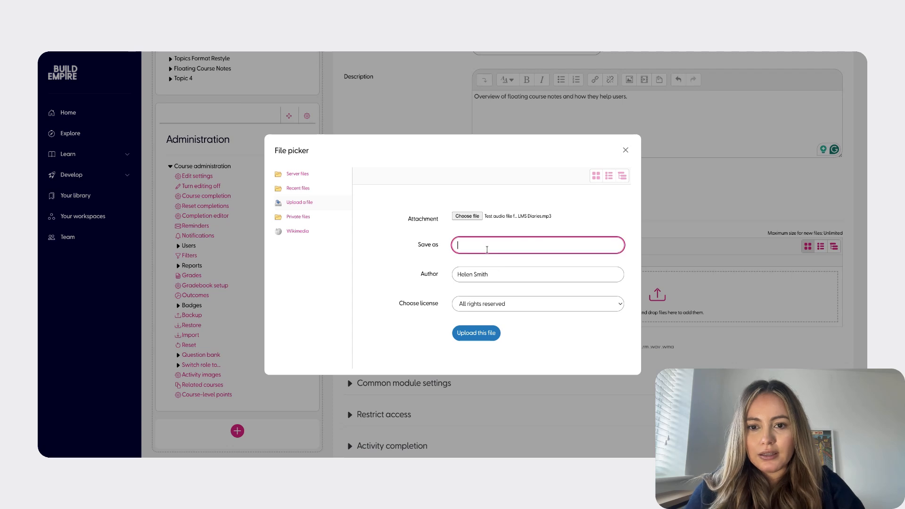
type("test file")
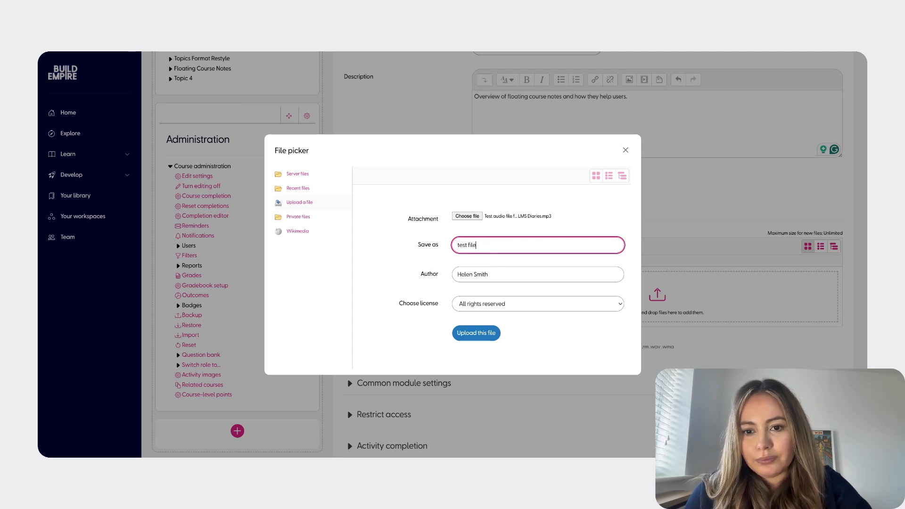
left_click(475, 334)
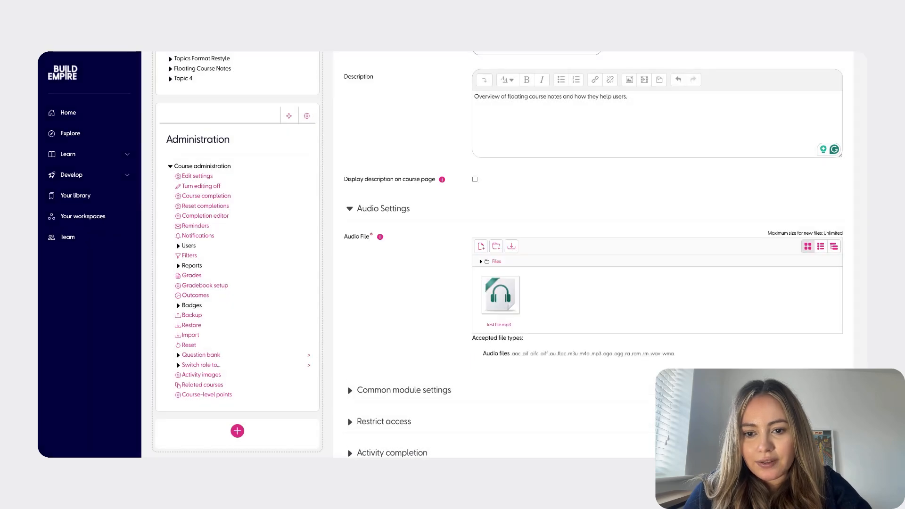
Step: Set the audio activity's completion tracking to show it as complete when conditions are met, with viewing required
scroll(443, 294, "down", 3)
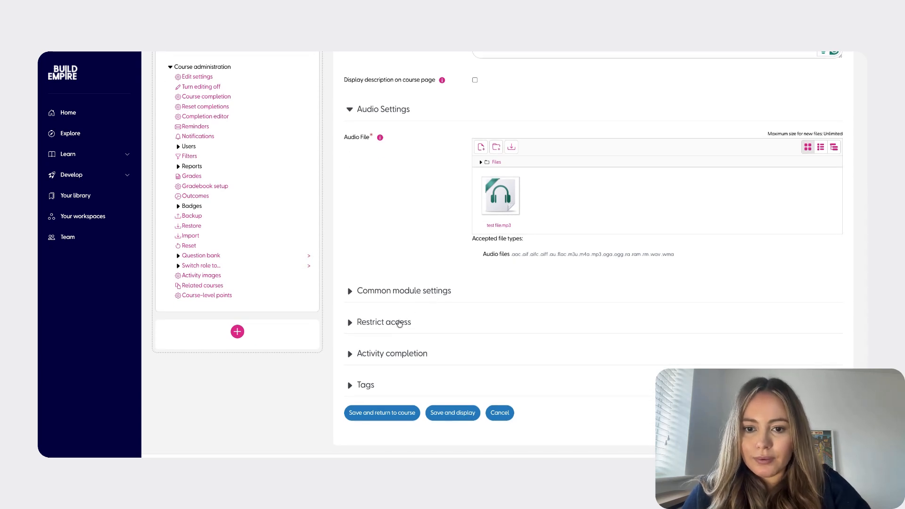
left_click(400, 295)
scroll(399, 296, "down", 1)
left_click(397, 338)
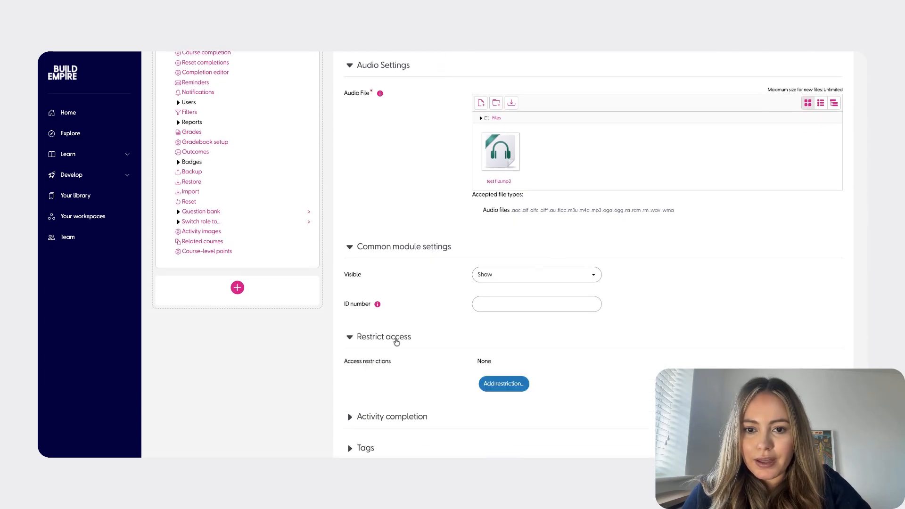
scroll(397, 342, "down", 1)
left_click(401, 378)
scroll(402, 380, "down", 3)
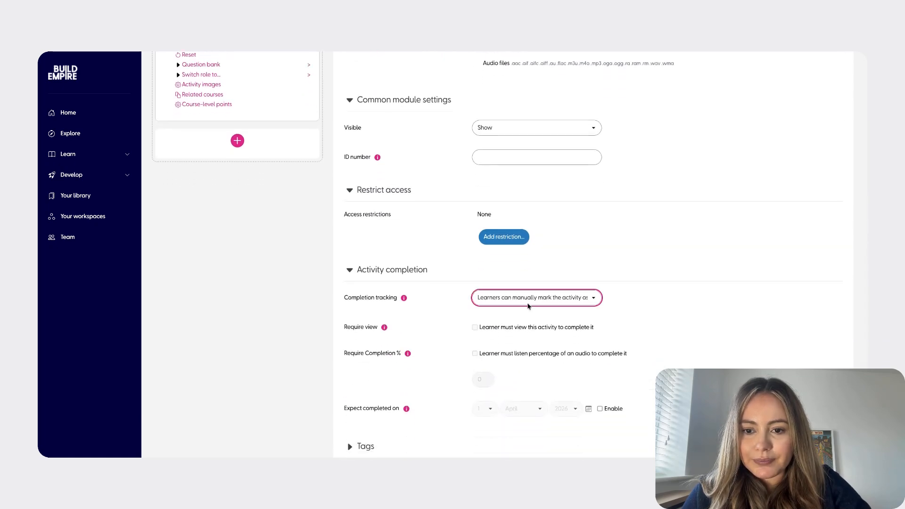
left_click(528, 306)
left_click(539, 327)
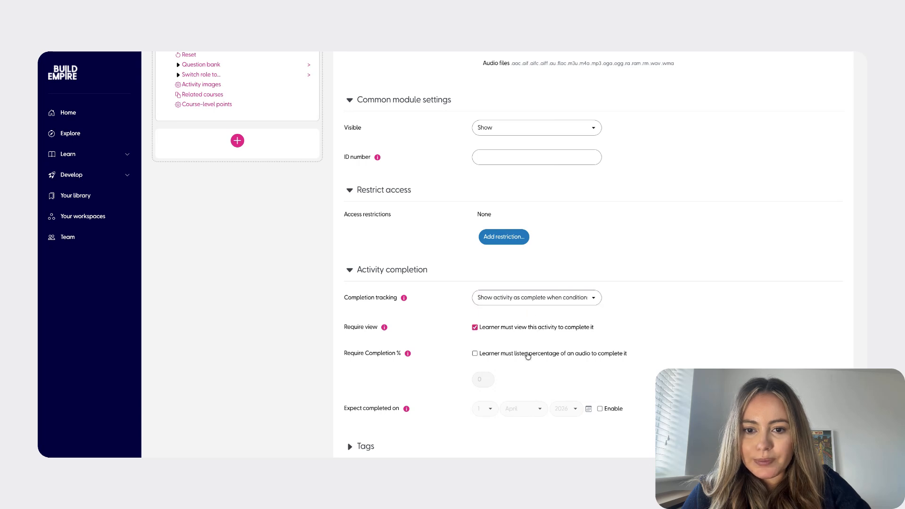
Step: Require learners to listen to 100% of the audio to complete it, and save the activity back to the course
left_click(528, 356)
left_click(484, 379)
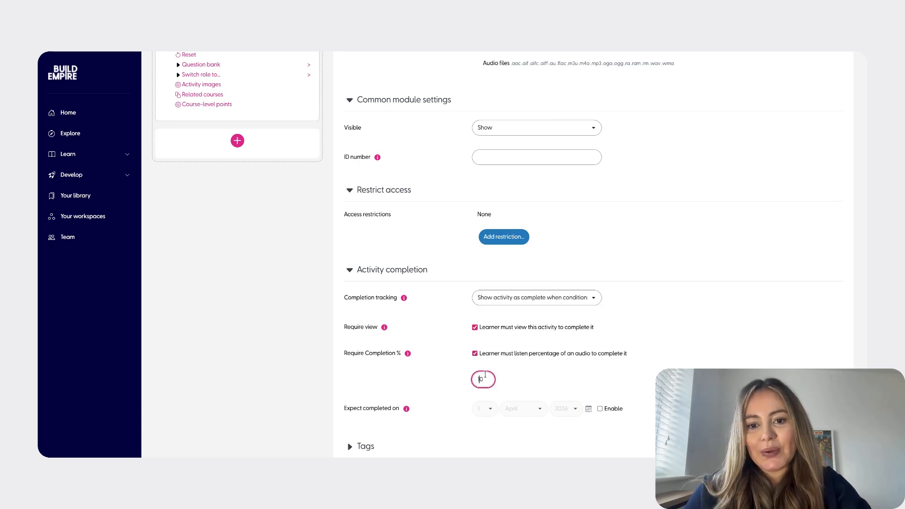
type("100")
left_click(597, 355)
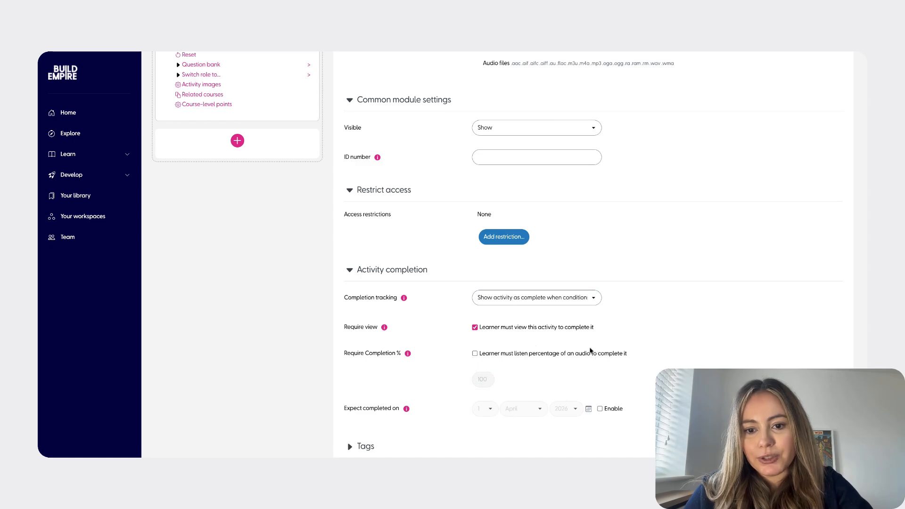
left_click(585, 354)
scroll(585, 354, "down", 1)
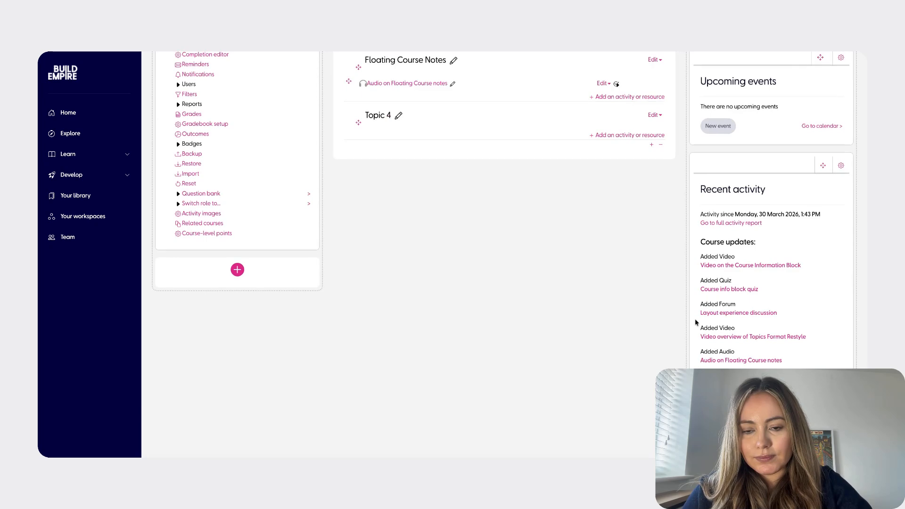
Step: Add an Assignment activity to Topic 4
scroll(695, 319, "up", 6)
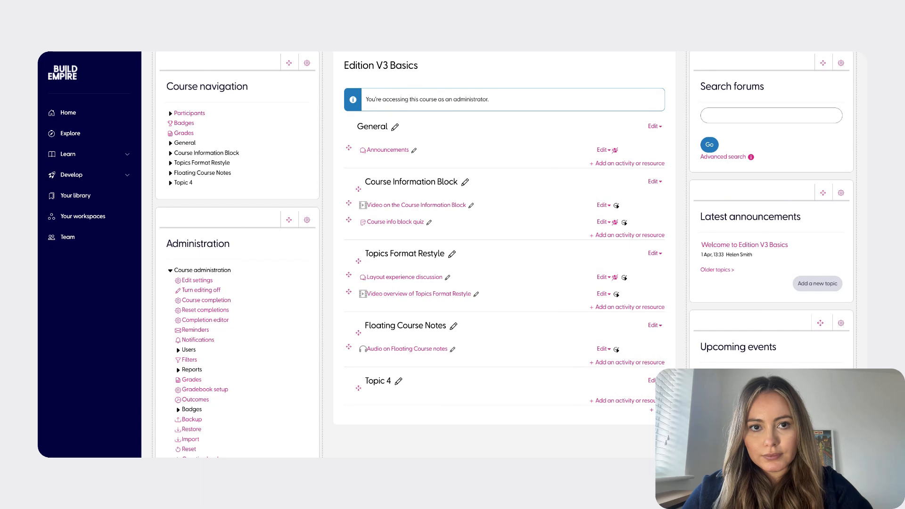
scroll(678, 355, "down", 1)
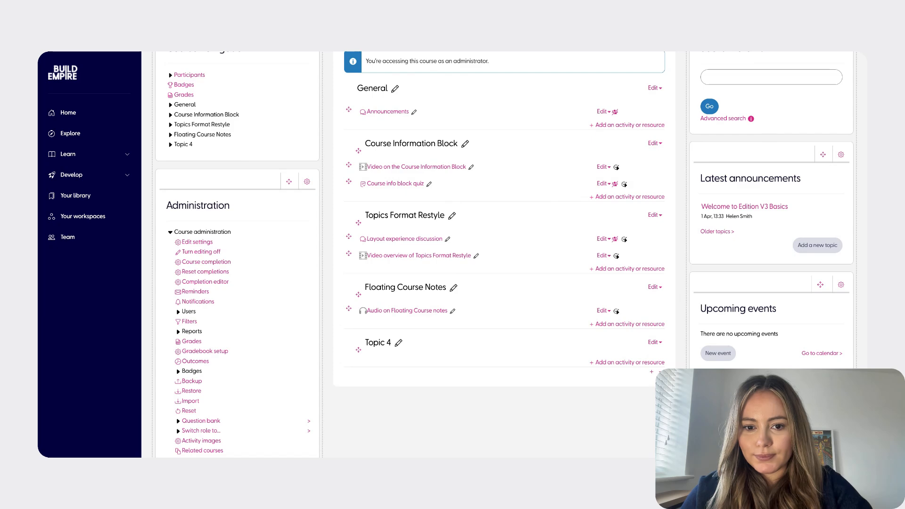
scroll(511, 255, "up", 1)
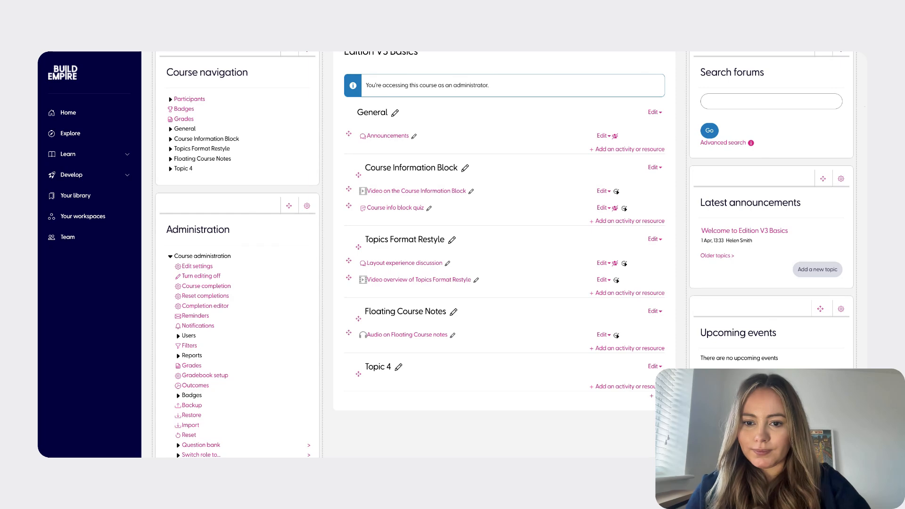
left_click(647, 387)
left_click(380, 121)
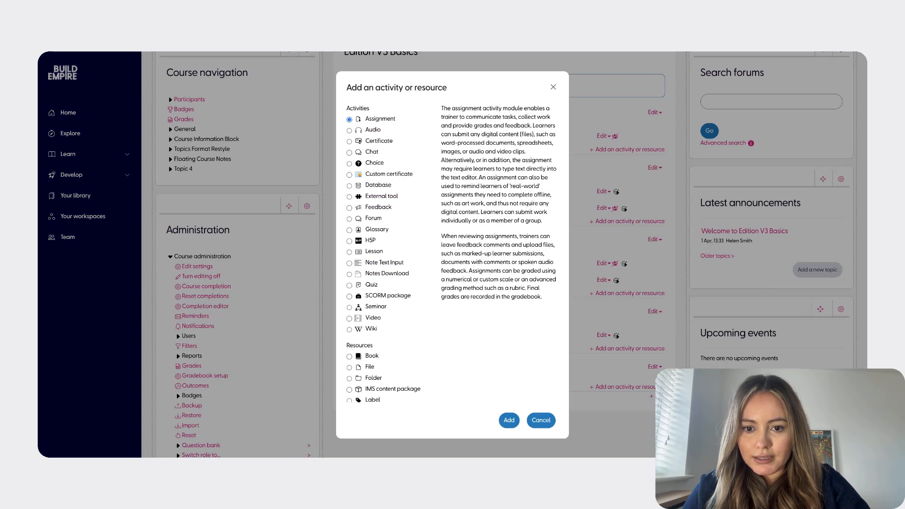
left_click(511, 420)
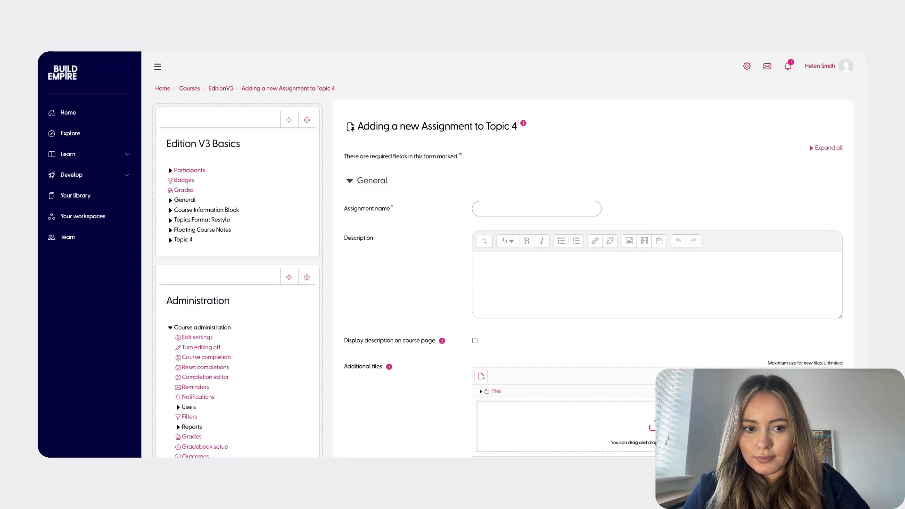
Step: Name the new assignment "Reflect on the course"
left_click(541, 208)
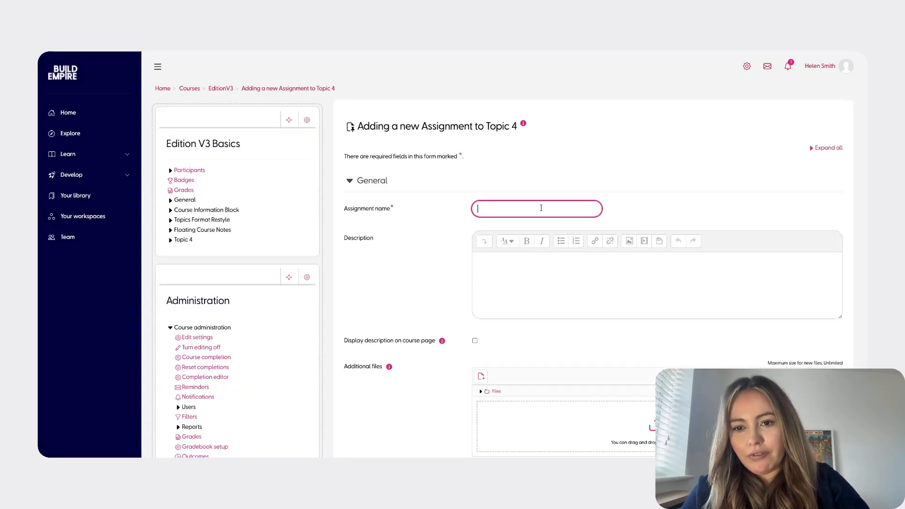
type("Reflect on ")
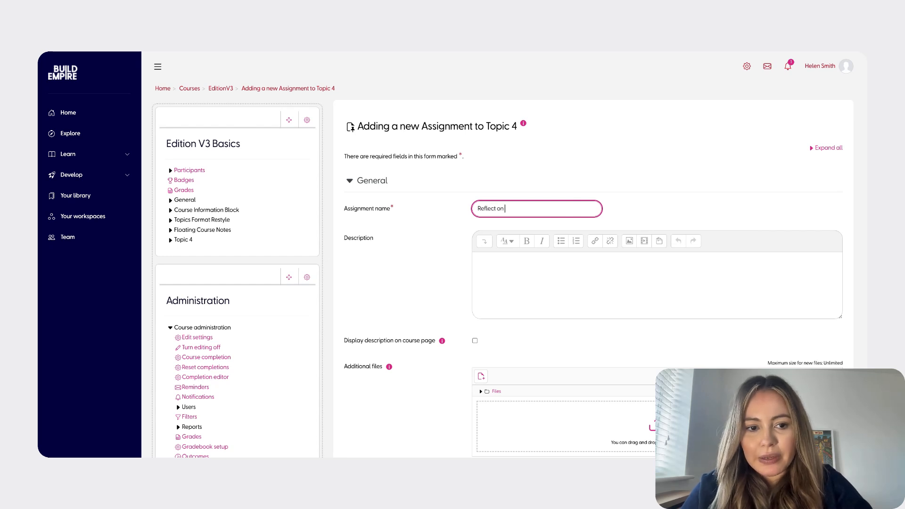
type("the course")
Step: Enter the assignment's description "Summarise what you have learned about the BuildEmpire Edition V3."
left_click(544, 267)
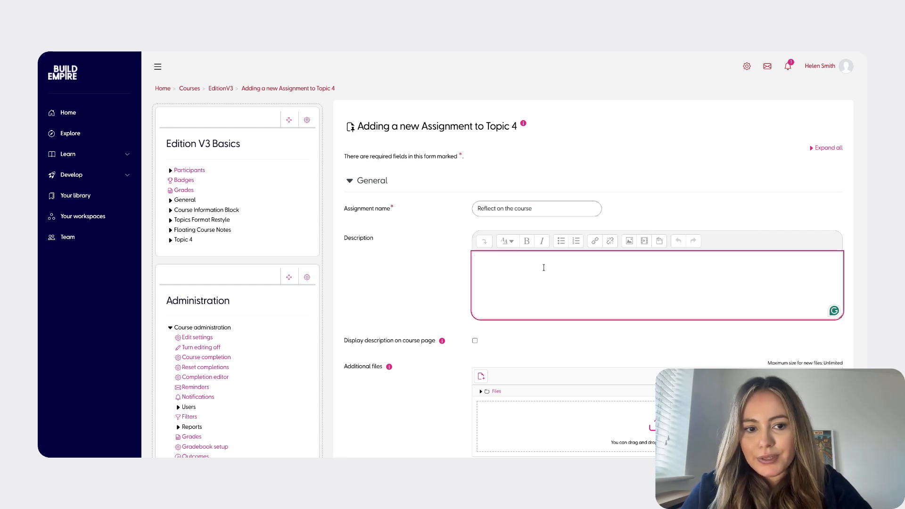
type("Su")
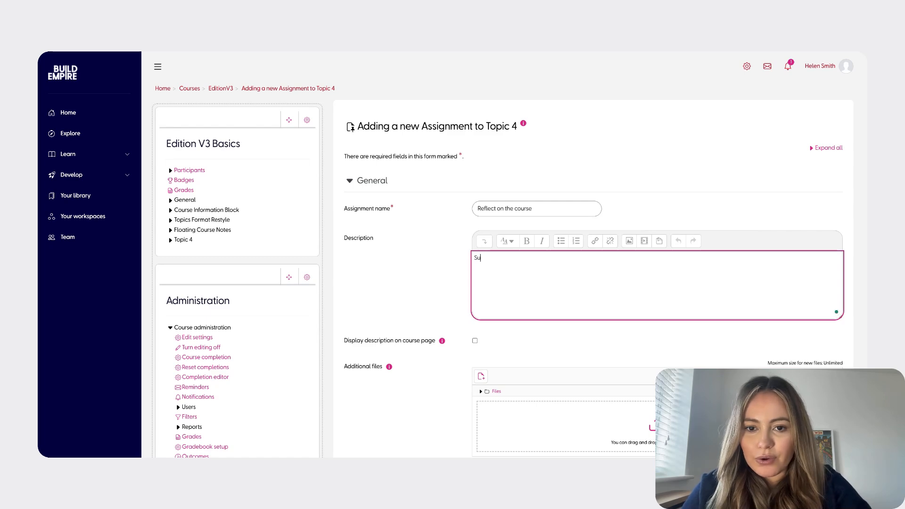
type("mmarise what you ha")
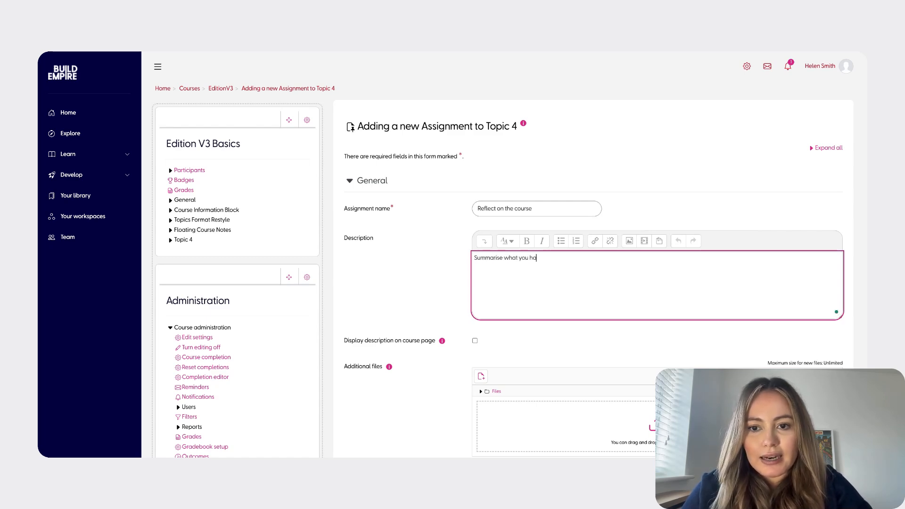
type("ve learned")
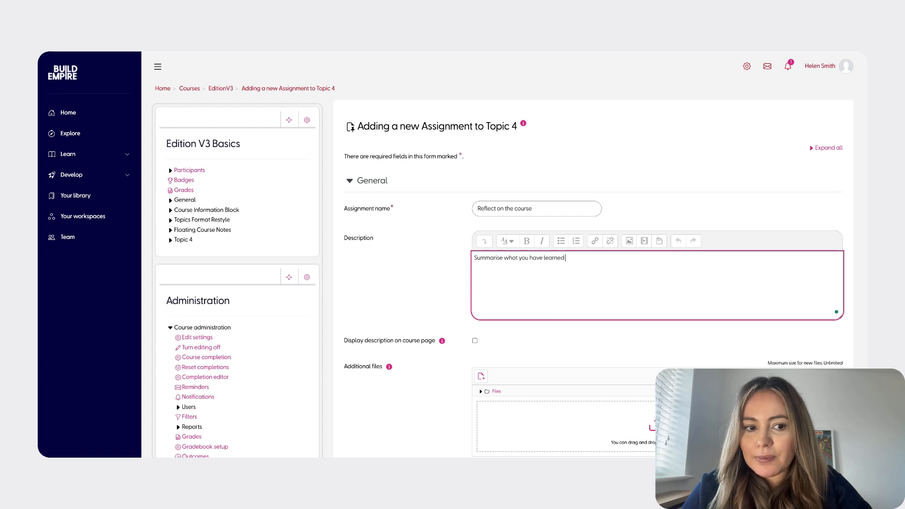
type(" about the Bui")
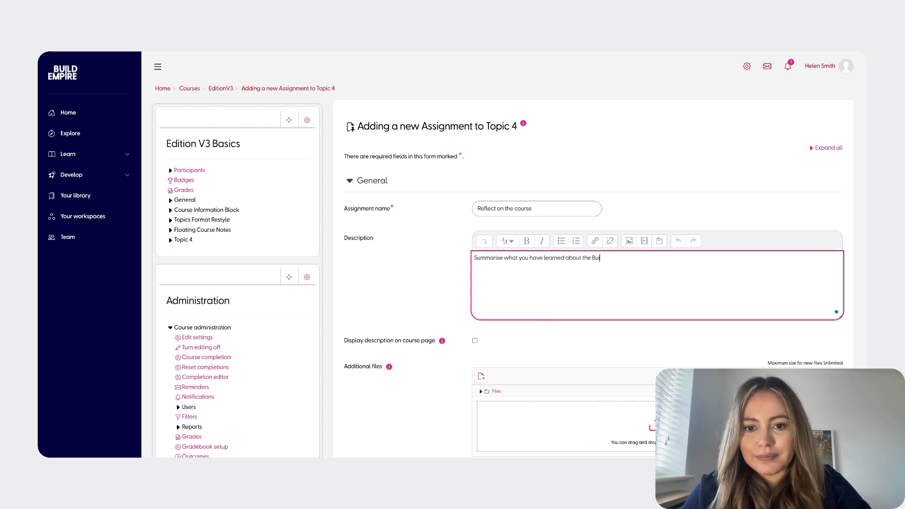
type("ldEmpire Editio")
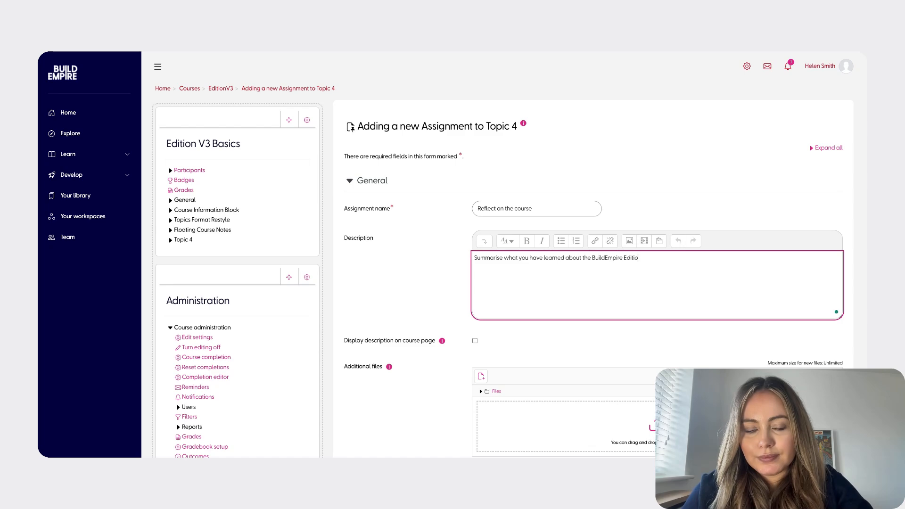
type("n V3.")
Step: Set the assignment's due date to 2 June 2026
scroll(550, 288, "down", 1)
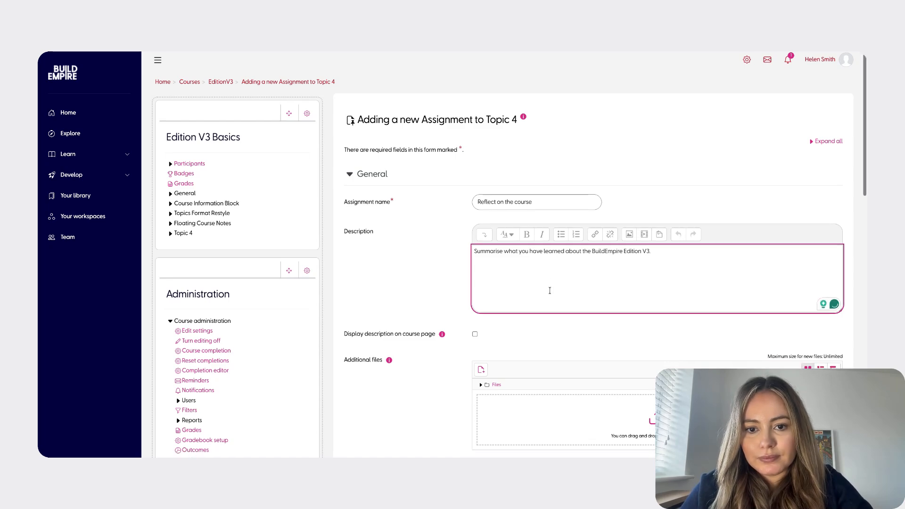
scroll(550, 290, "down", 3)
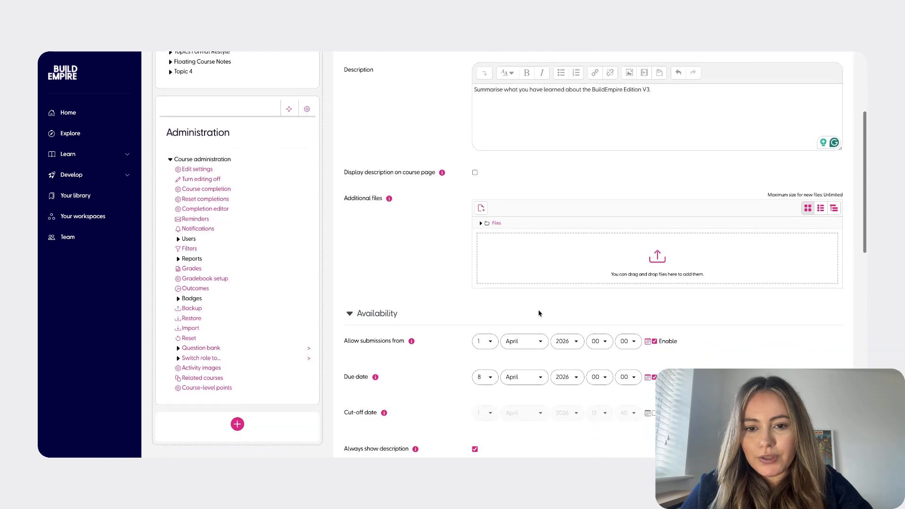
scroll(540, 314, "down", 2)
left_click(542, 312)
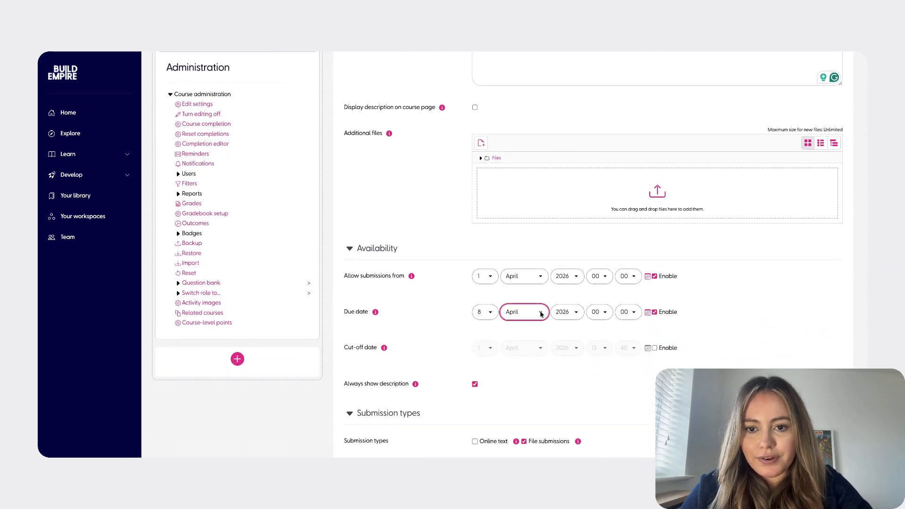
left_click(522, 333)
left_click(488, 314)
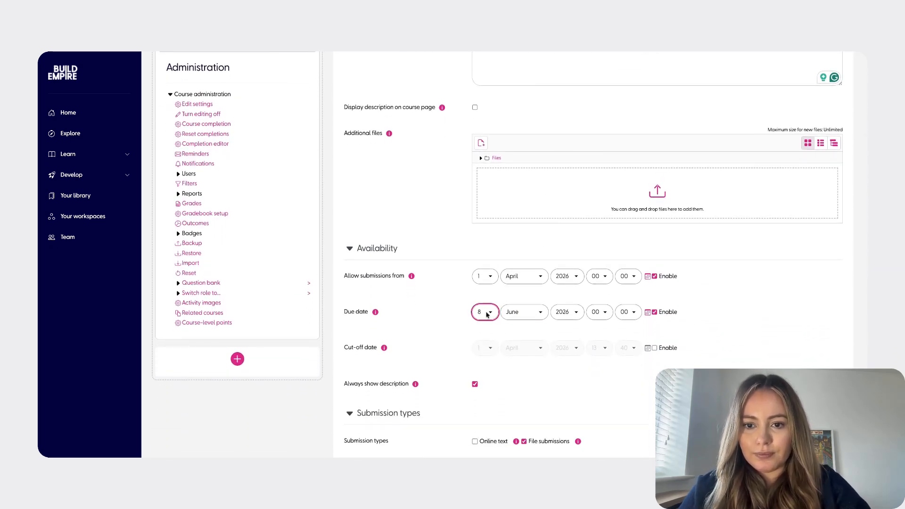
left_click(488, 255)
left_click(695, 327)
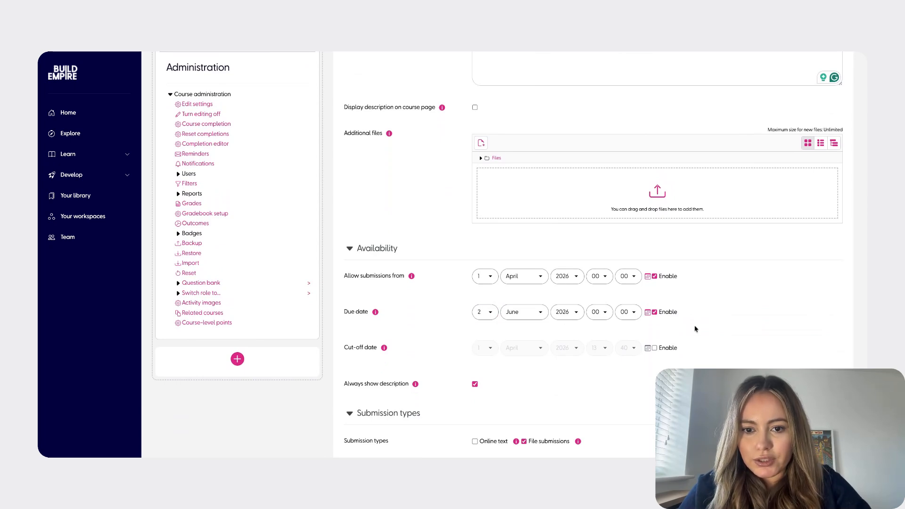
Step: Allow online text as a submission type for the assignment alongside file submissions
scroll(696, 327, "down", 1)
scroll(563, 322, "down", 4)
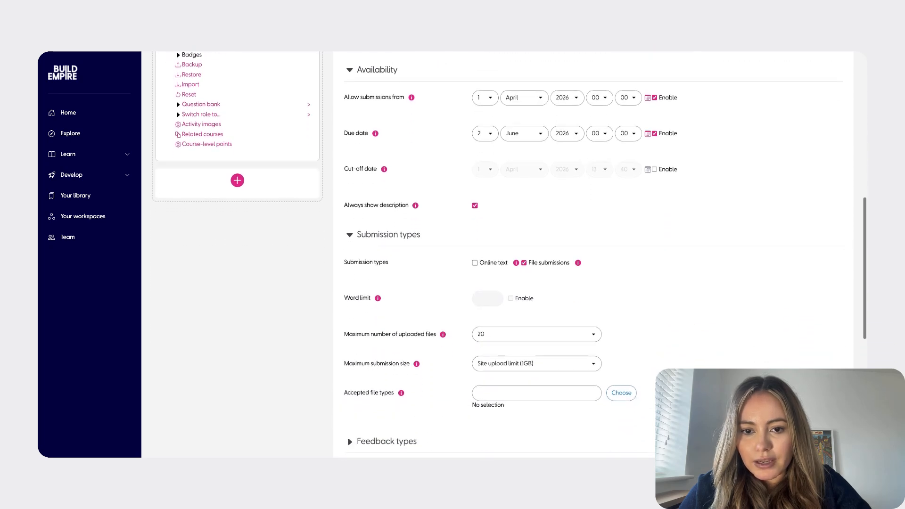
scroll(510, 255, "down", 1)
scroll(476, 283, "up", 2)
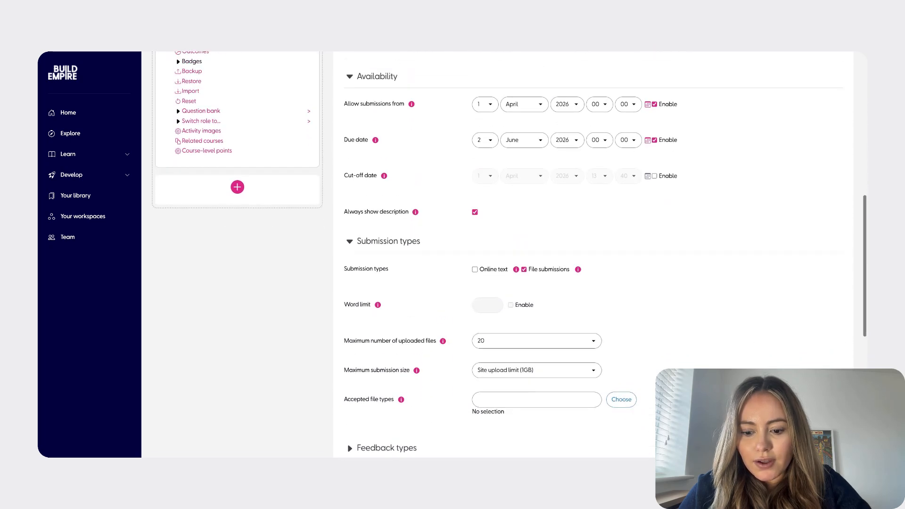
left_click(475, 289)
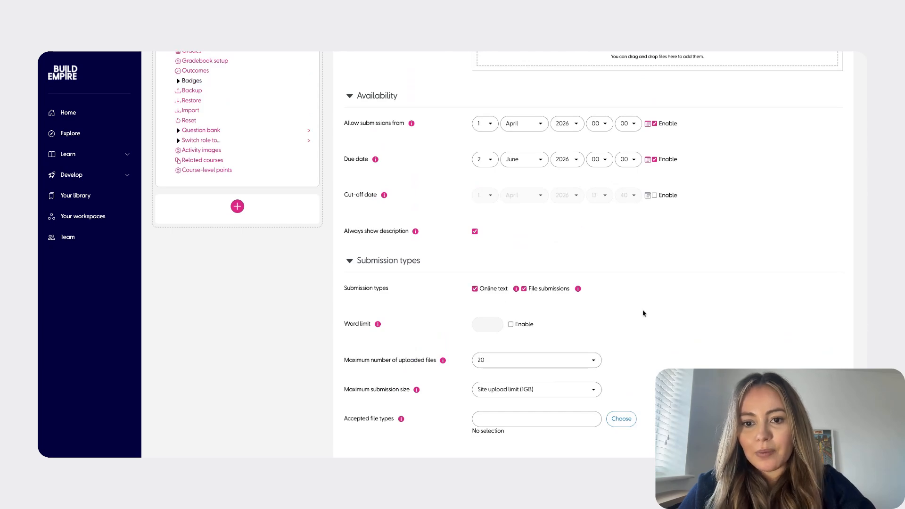
scroll(644, 314, "down", 2)
scroll(616, 309, "down", 2)
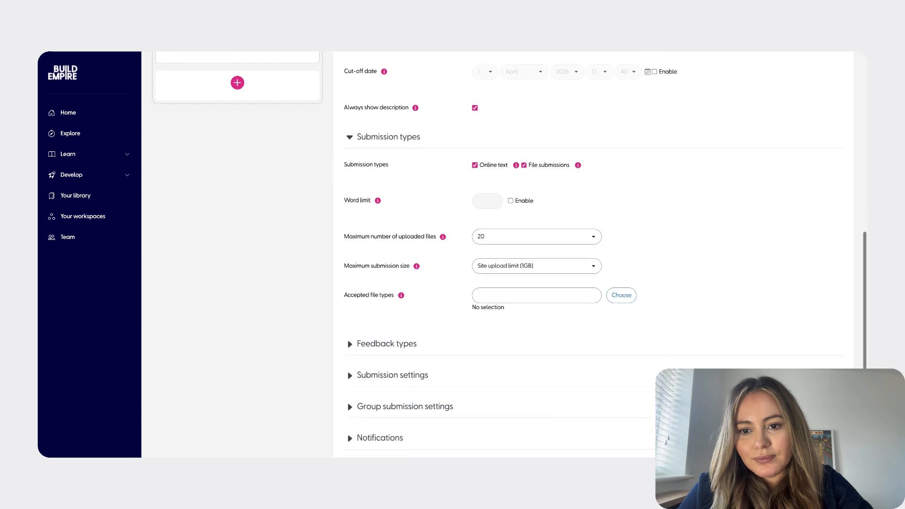
Step: Review the assignment's feedback types, submission settings, group submission settings and notification options
left_click(409, 319)
scroll(408, 321, "down", 2)
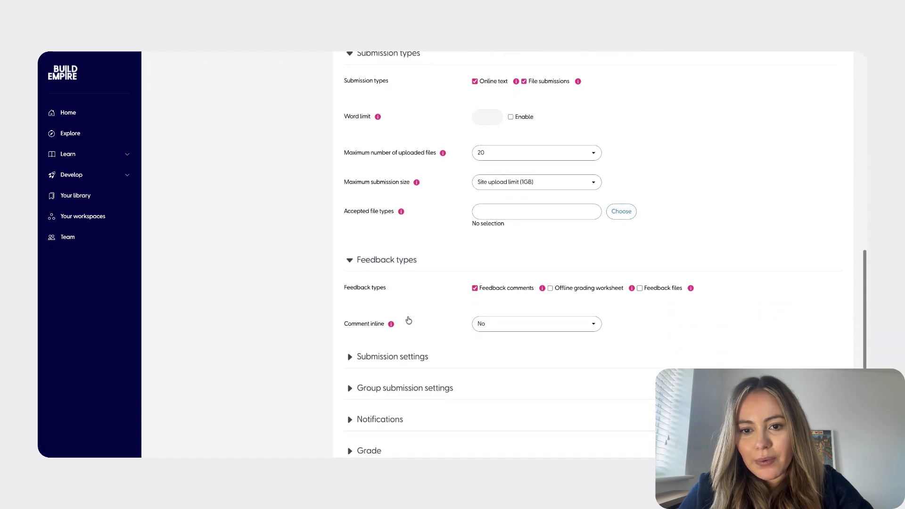
left_click(409, 320)
scroll(408, 321, "down", 2)
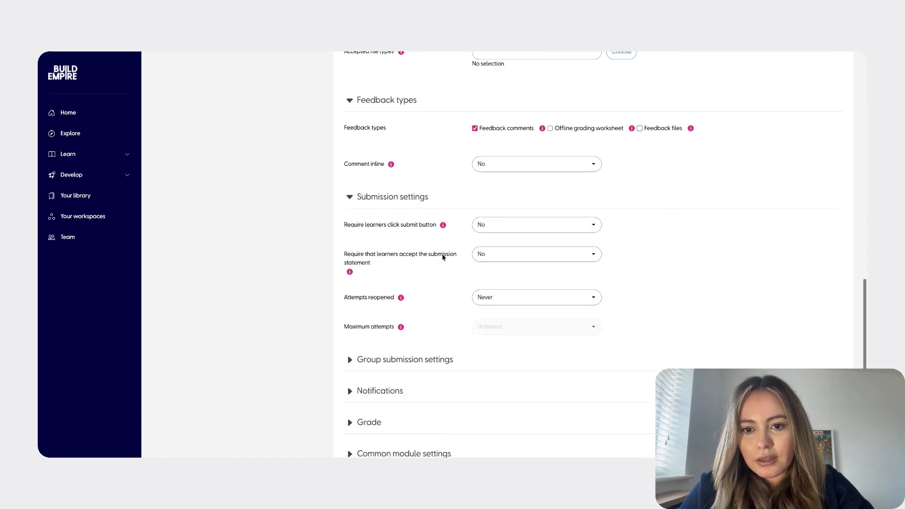
left_click(439, 364)
scroll(437, 366, "down", 2)
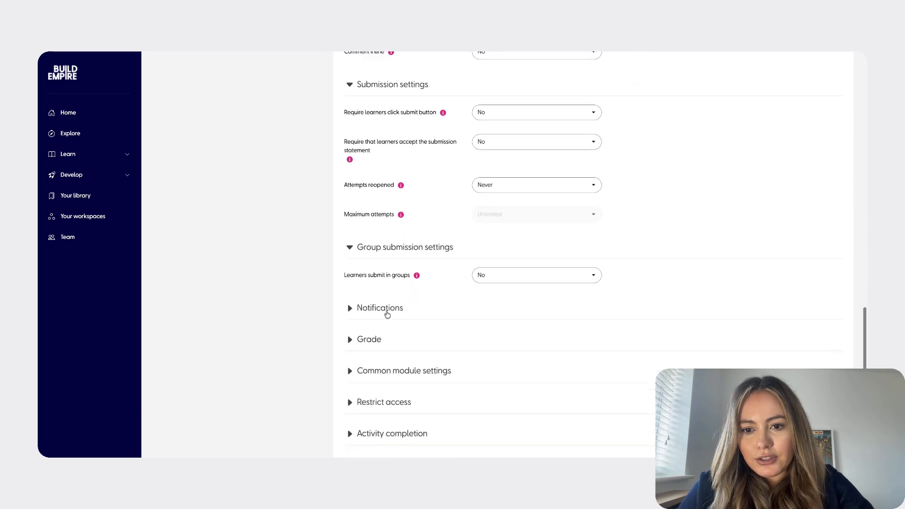
left_click(386, 310)
scroll(681, 307, "down", 3)
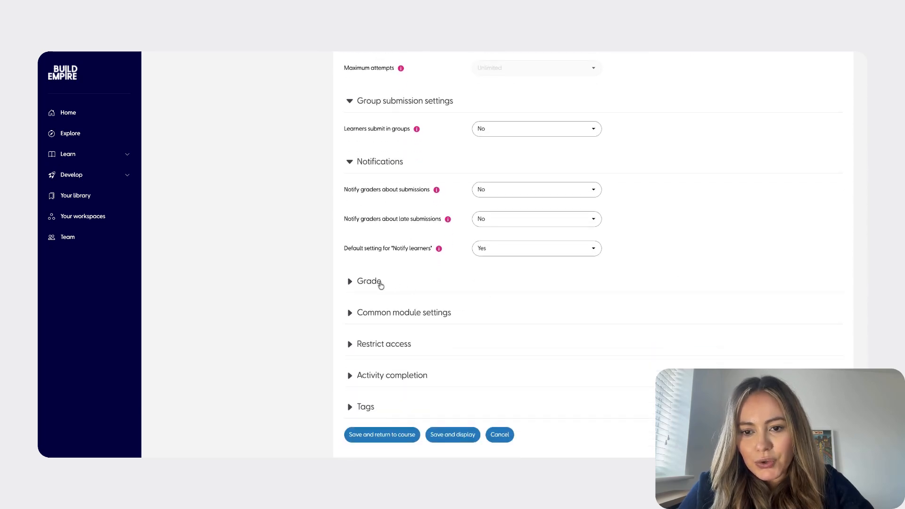
Step: Review the assignment's grade options, common module settings and access restrictions
left_click(378, 283)
scroll(378, 286, "down", 2)
scroll(379, 285, "down", 1)
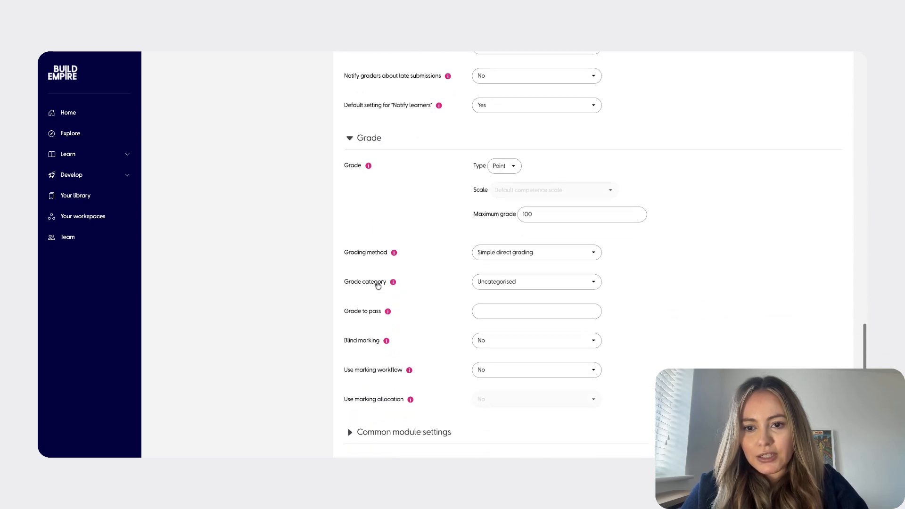
scroll(386, 345, "down", 1)
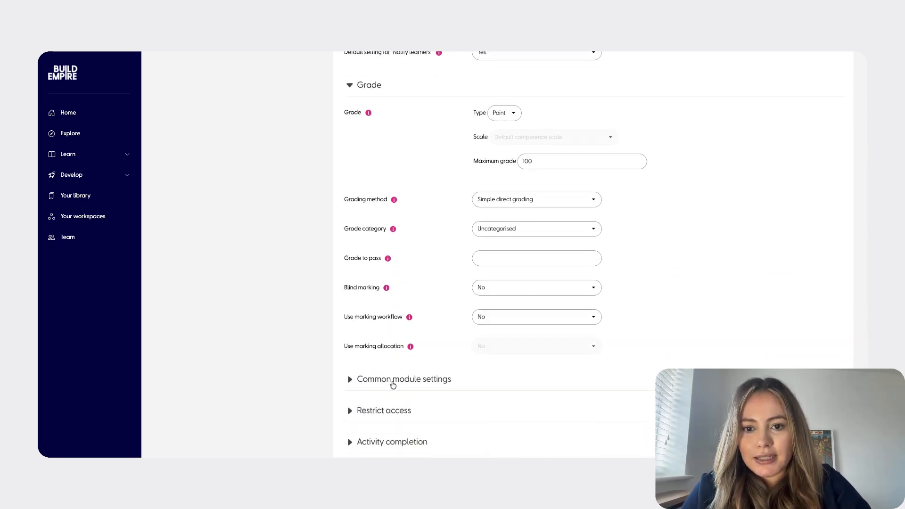
left_click(393, 381)
scroll(394, 383, "down", 4)
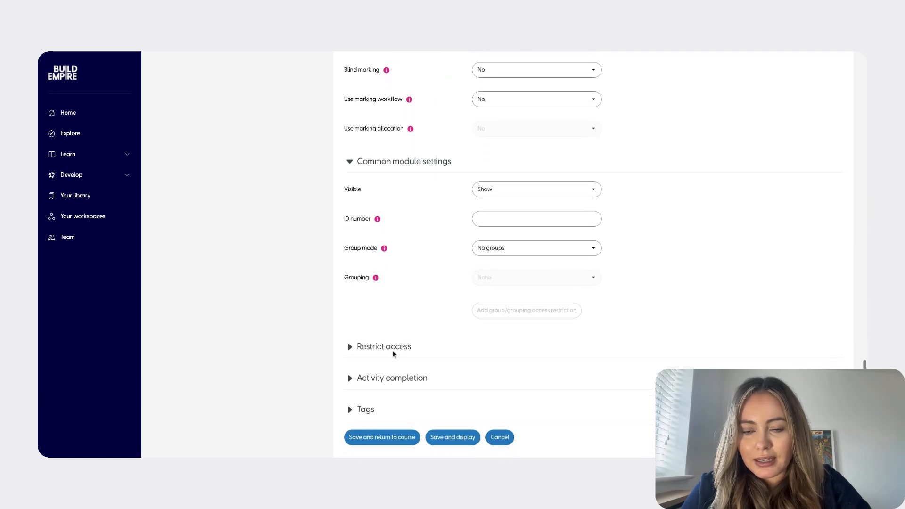
left_click(394, 352)
scroll(394, 352, "down", 1)
Step: Set the assignment's completion tracking to show it as complete when conditions are met, requiring learners to view and submit to it
left_click(389, 368)
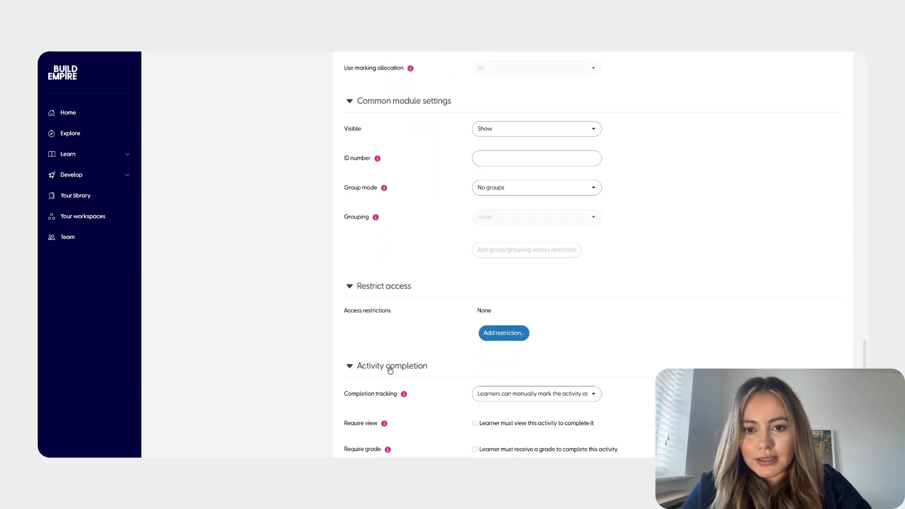
scroll(516, 353, "down", 2)
scroll(516, 352, "down", 1)
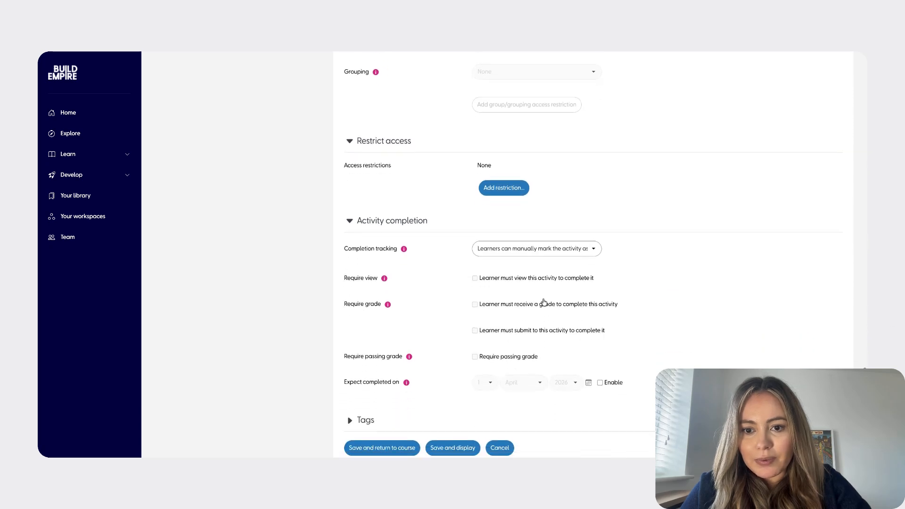
left_click(545, 255)
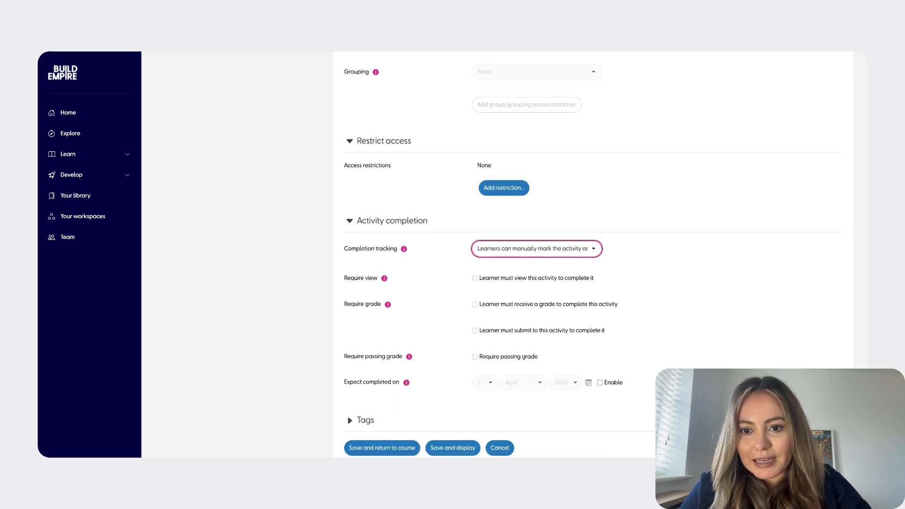
left_click(613, 287)
left_click(588, 280)
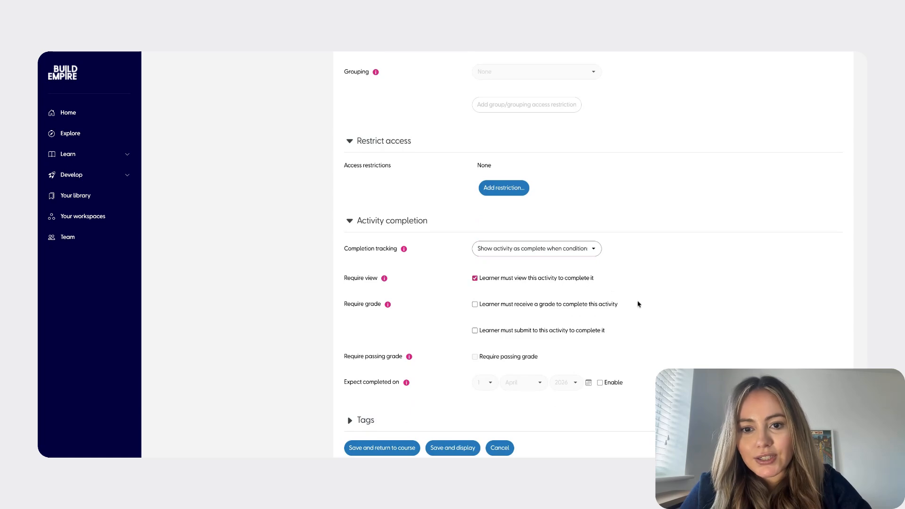
left_click(602, 331)
scroll(600, 334, "down", 1)
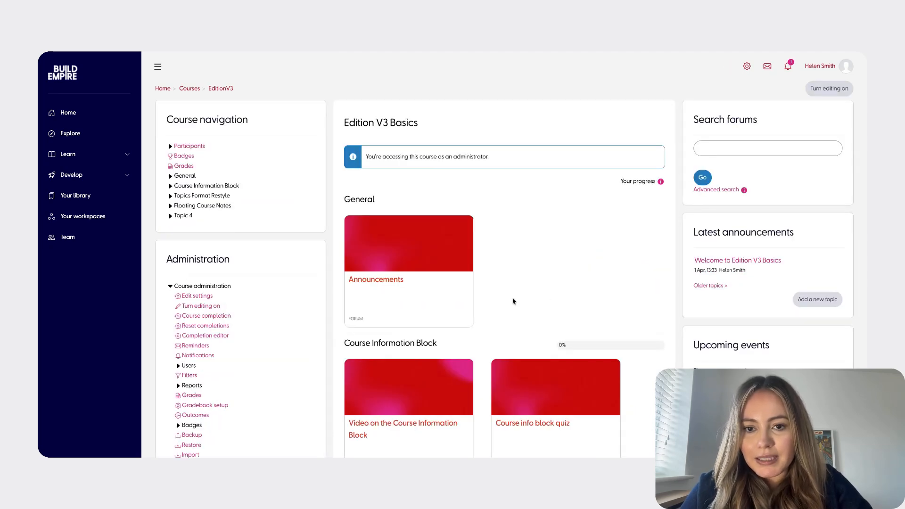
Step: Read the "Welcome to Edition V3 Basics" post in the Announcements forum and return to the course page
left_click(378, 281)
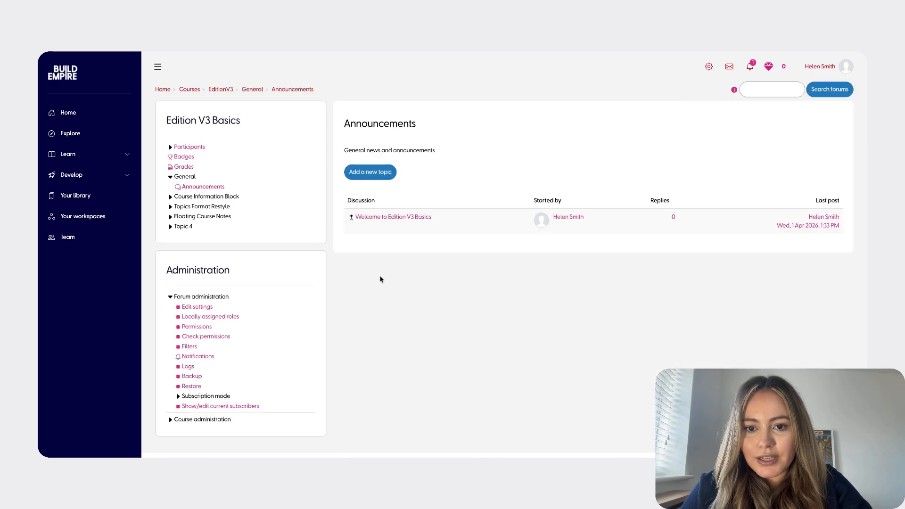
left_click(390, 218)
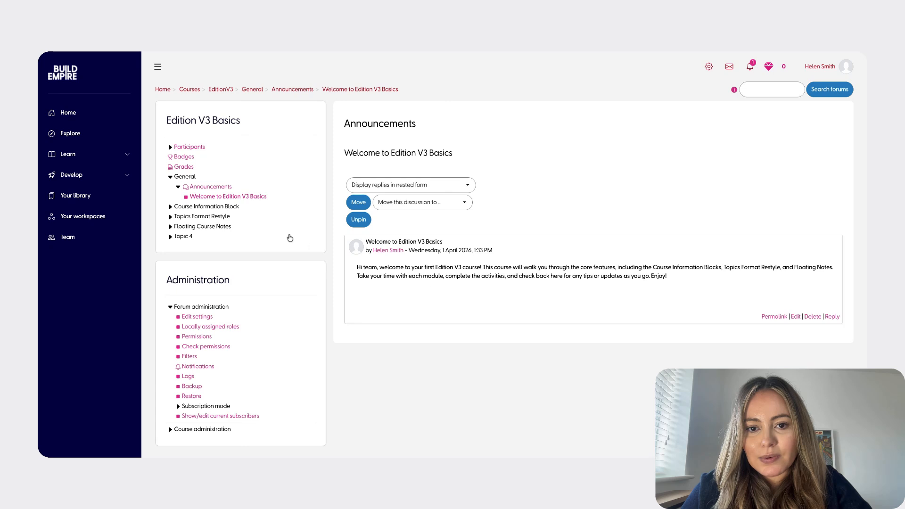
left_click(57, 50)
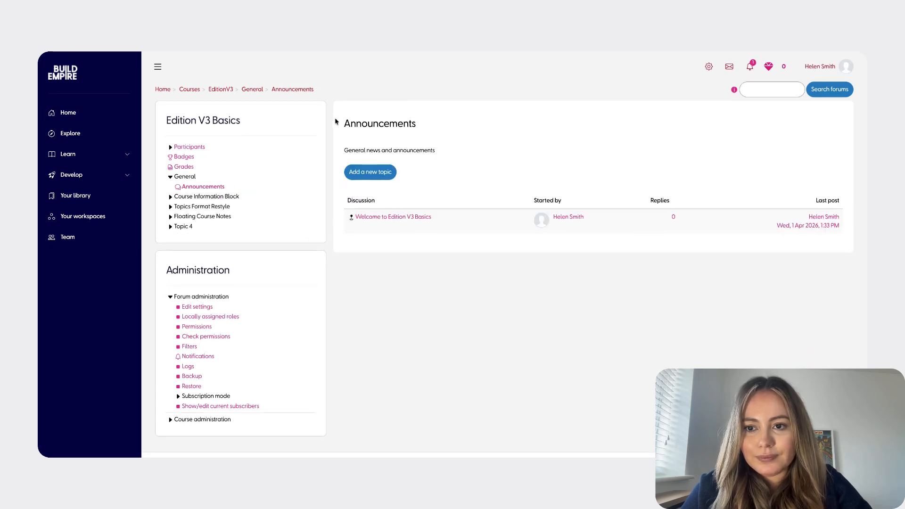
left_click(228, 90)
Step: View the "Video on the Course Information Block" activity and return to the course page
scroll(569, 263, "down", 1)
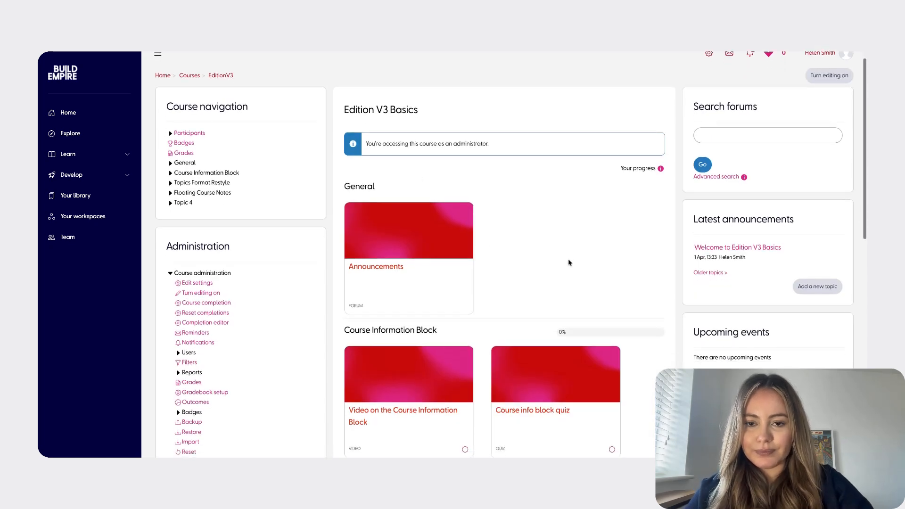
scroll(568, 263, "down", 2)
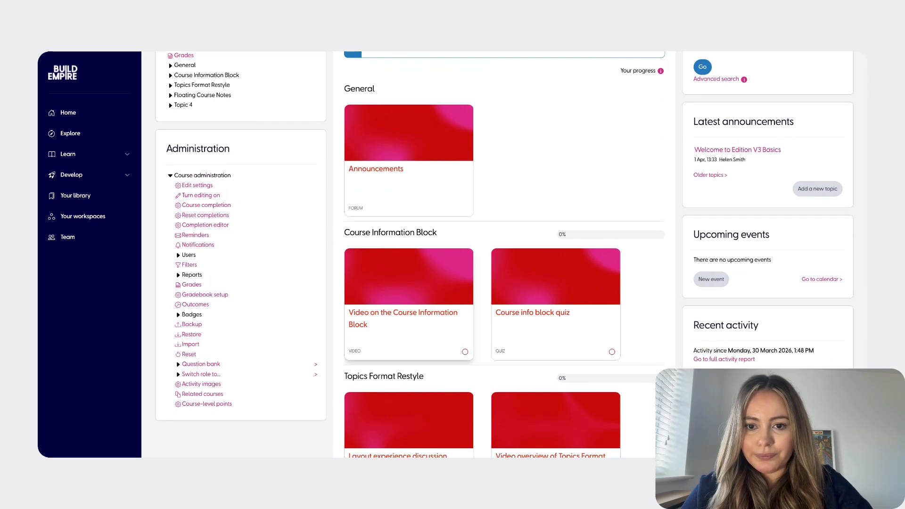
left_click(403, 313)
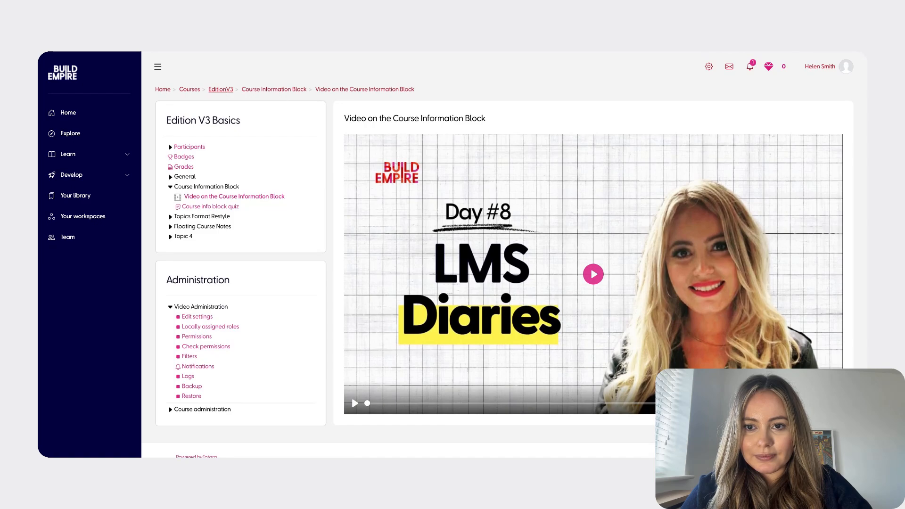
left_click(221, 89)
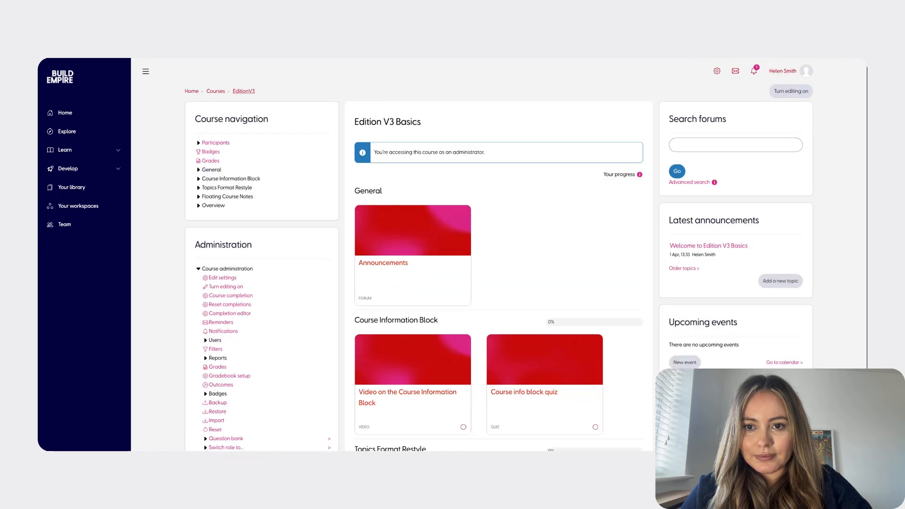
Step: Continue the last preview of the Course info block quiz through question 2 without answering, and return to the course page
scroll(581, 189, "down", 3)
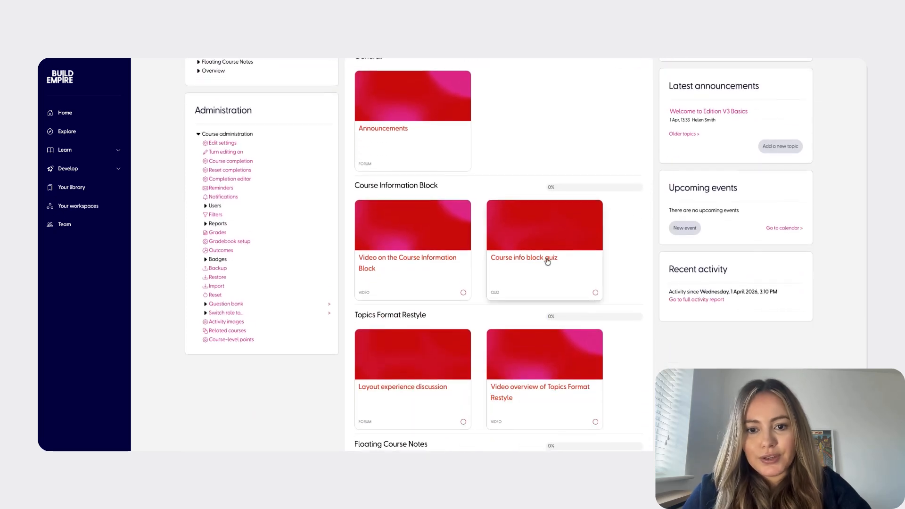
left_click(547, 261)
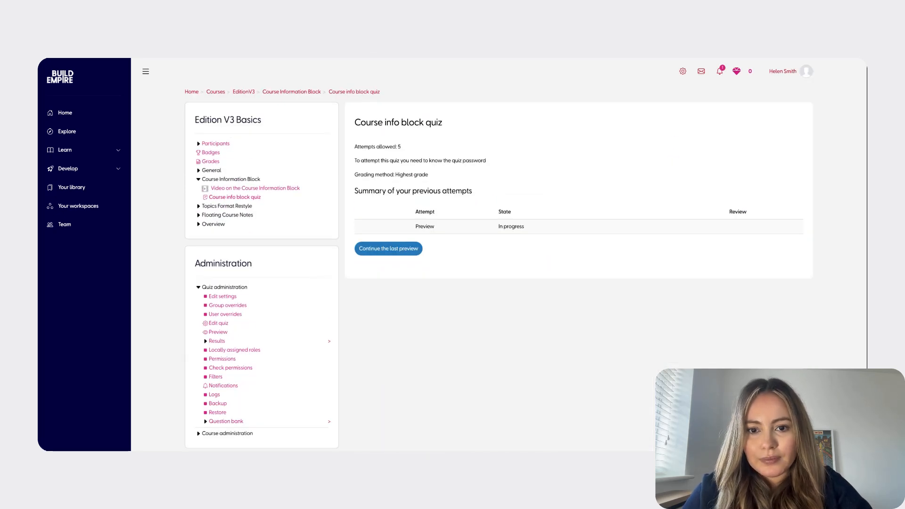
left_click(405, 255)
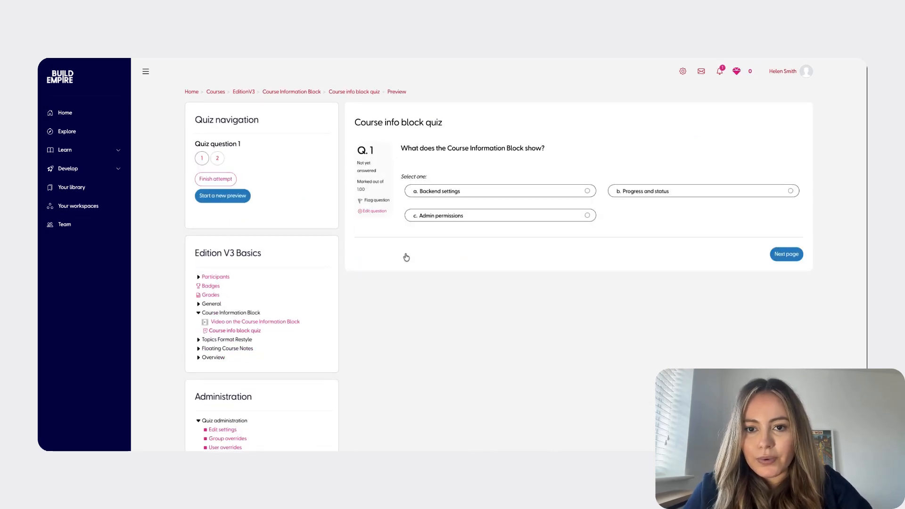
left_click(787, 255)
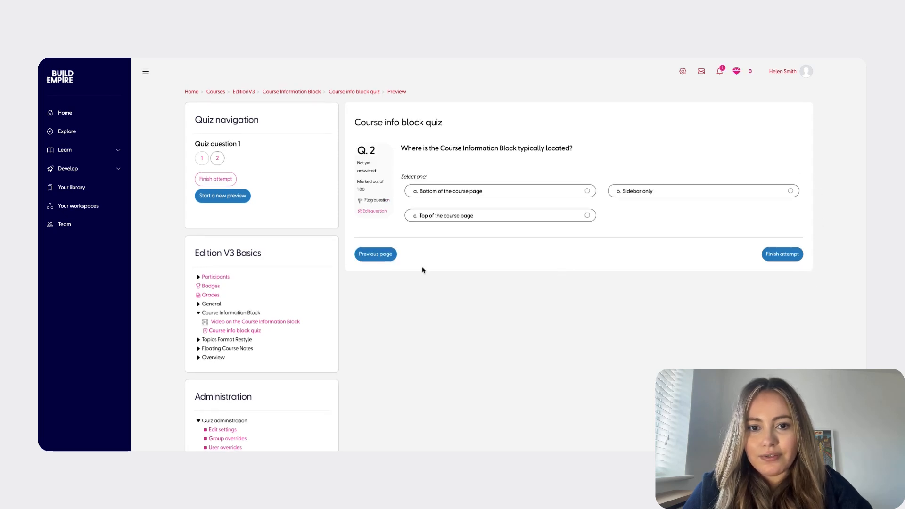
left_click(249, 93)
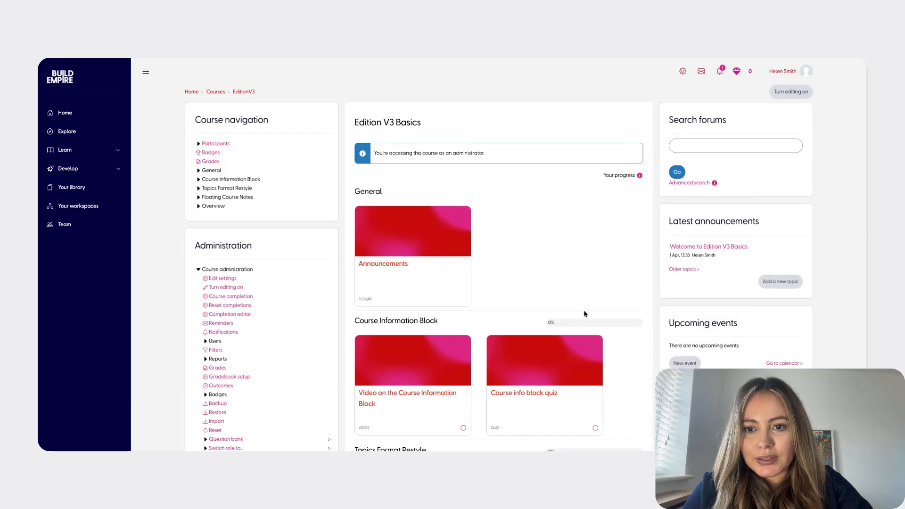
Step: View the "Layout experience discussion" forum under Topics Format Restyle and return to the course page
scroll(585, 314, "down", 5)
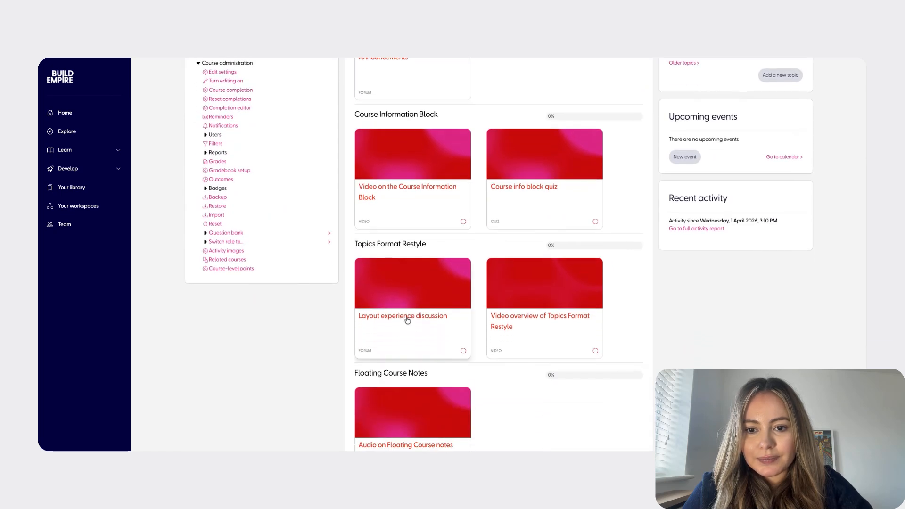
left_click(408, 320)
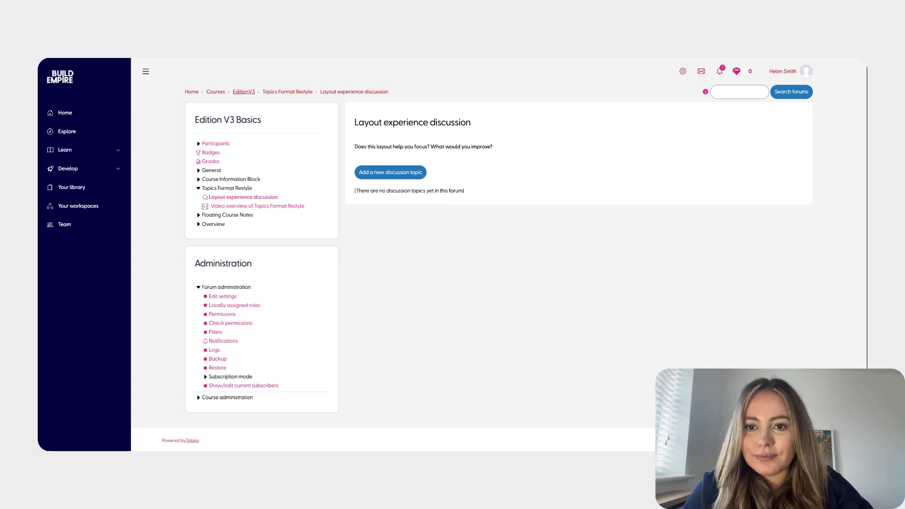
left_click(244, 92)
Step: Play the "Video overview of Topics Format Restyle" from about 00:20, pause it and return to the course page
scroll(561, 268, "down", 3)
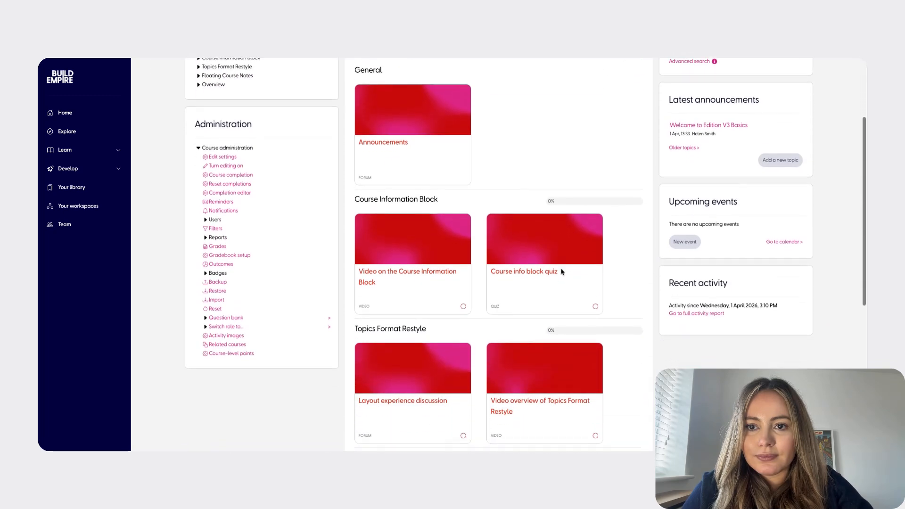
scroll(562, 271, "down", 3)
left_click(521, 269)
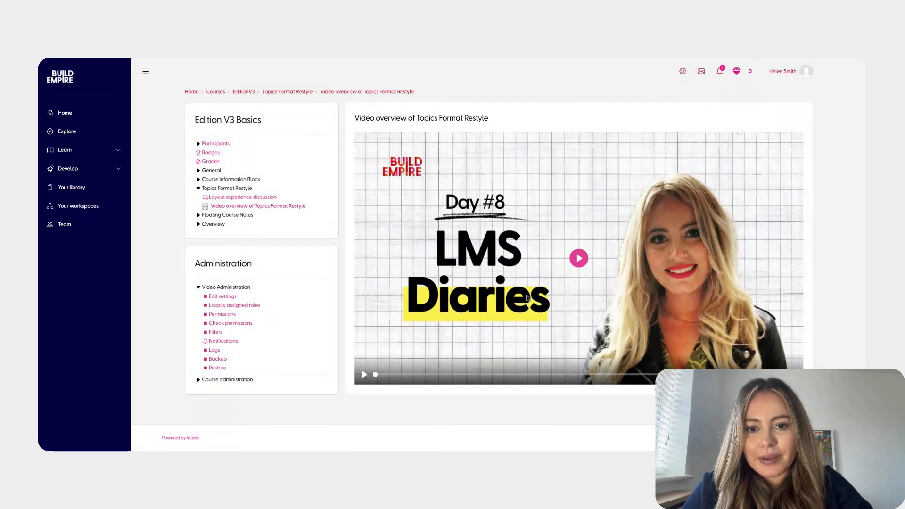
left_click(364, 374)
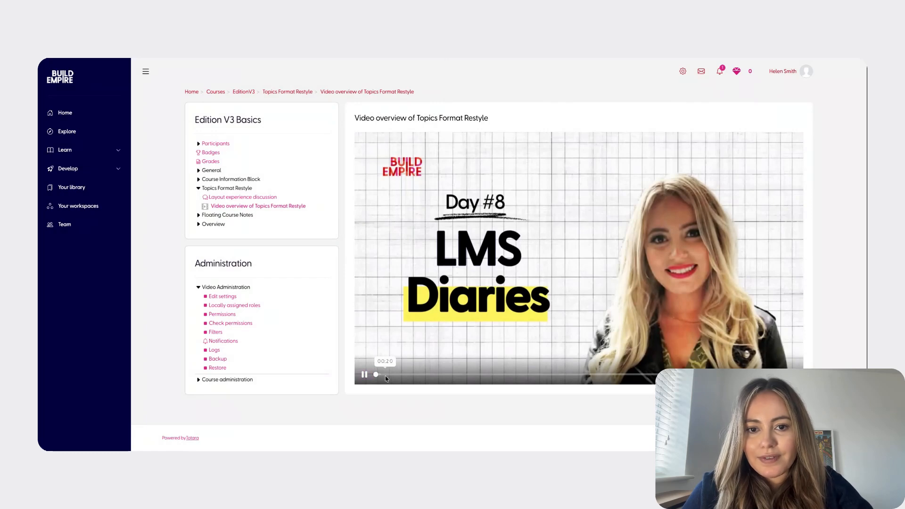
left_click(386, 376)
left_click(364, 376)
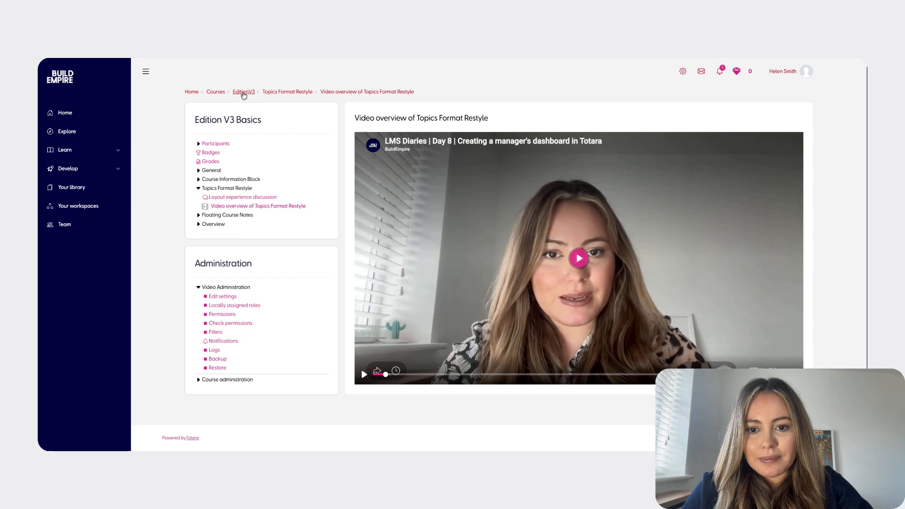
left_click(243, 93)
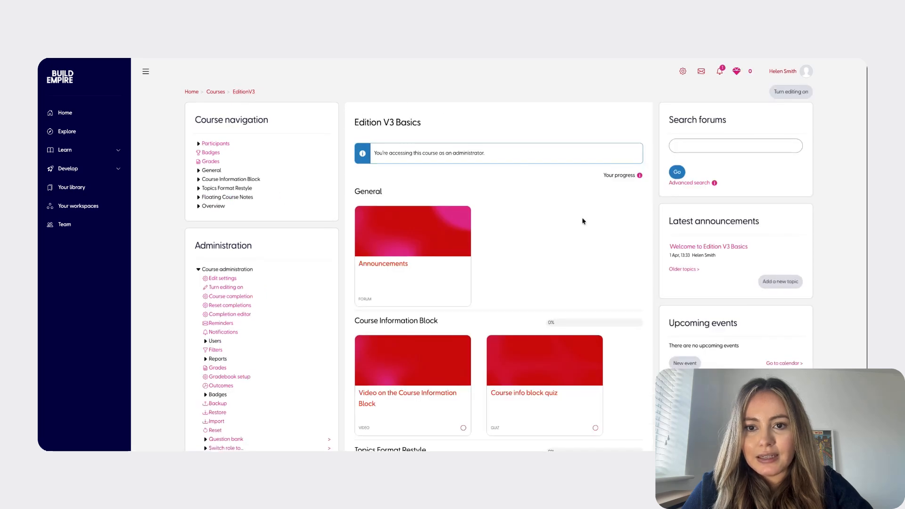
Step: Play a few seconds of the "Audio on Floating Course notes" activity and pause it
scroll(583, 221, "down", 6)
scroll(583, 221, "down", 2)
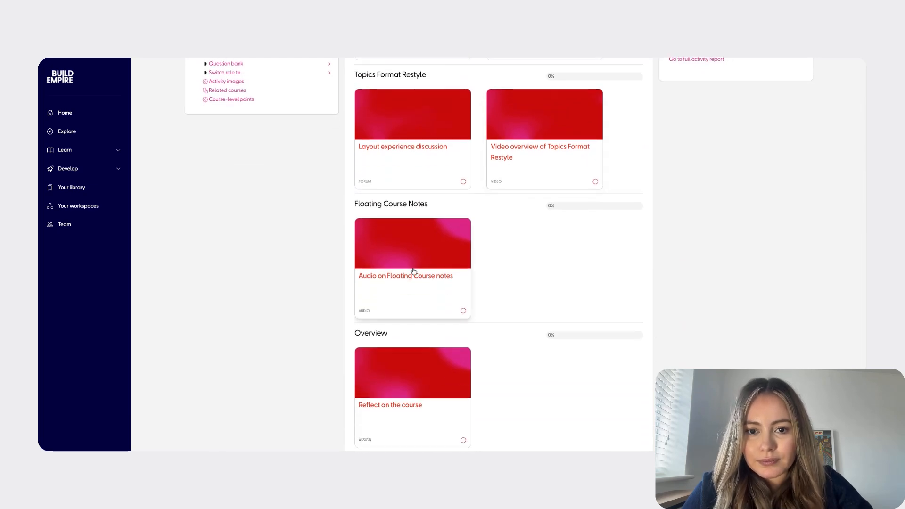
left_click(413, 271)
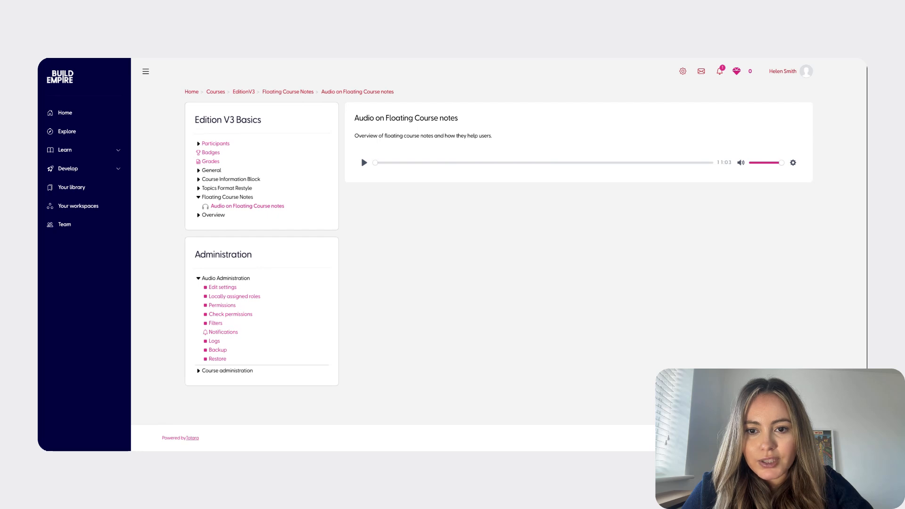
left_click(364, 162)
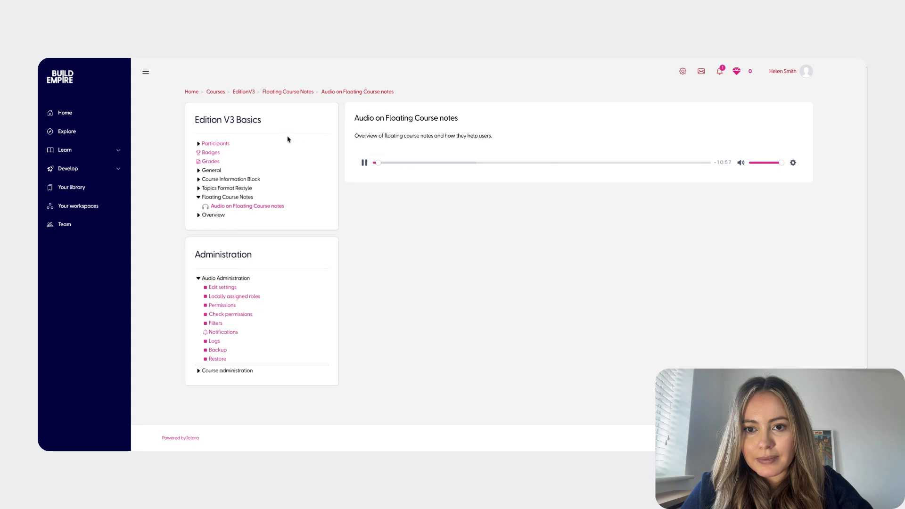
left_click(365, 163)
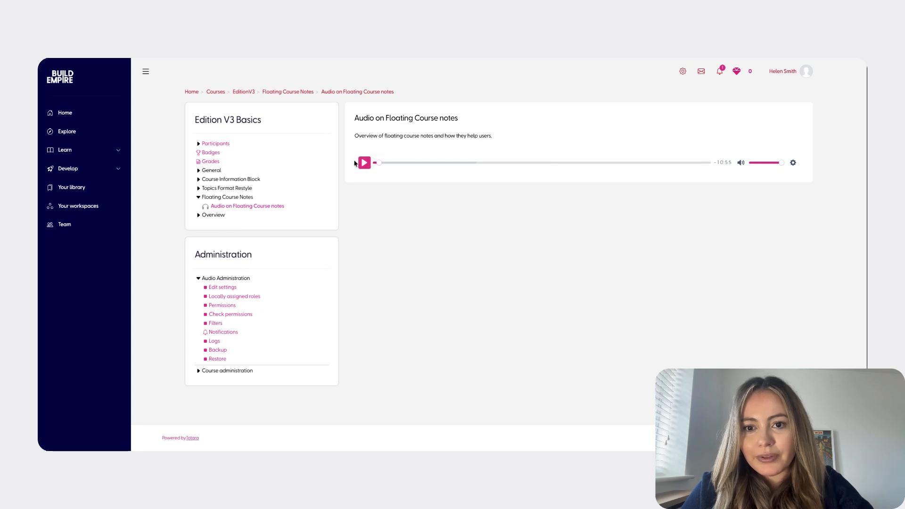
Step: View the "Reflect on the course" assignment under Overview, return to the course page and look over all its topic sections
left_click(240, 93)
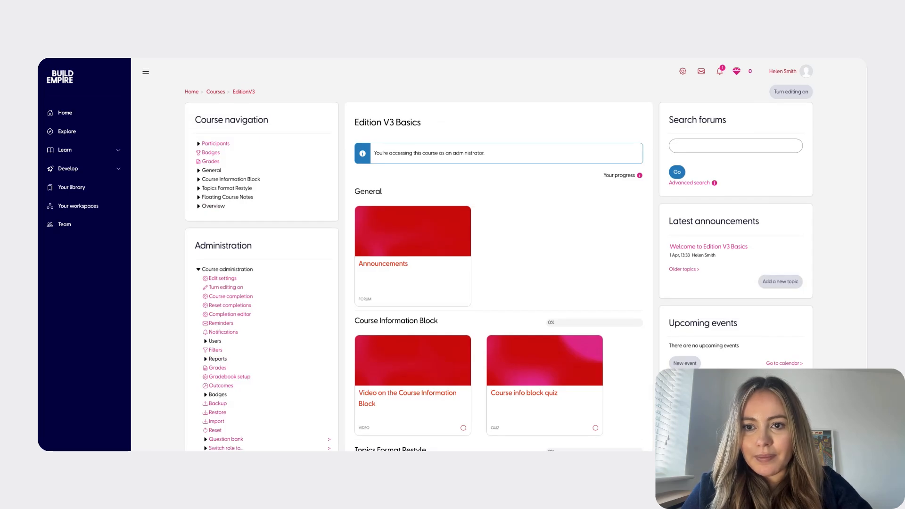
scroll(622, 253, "down", 6)
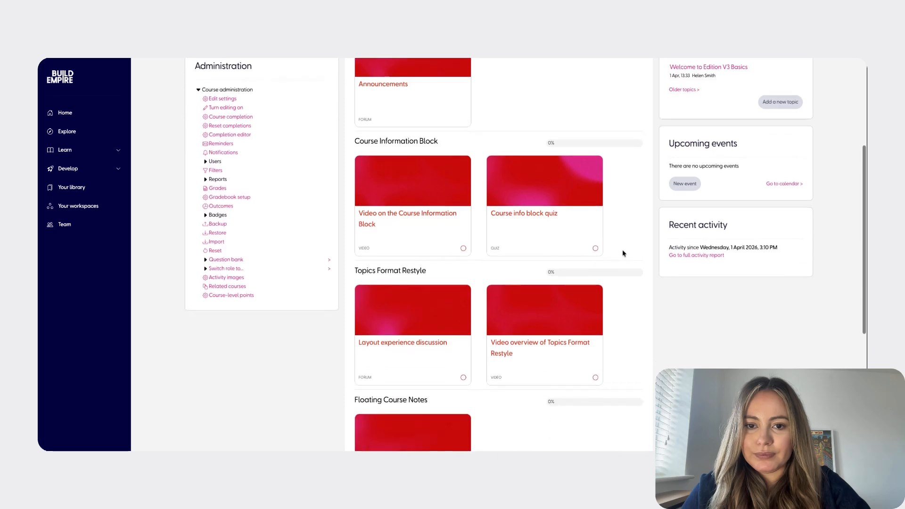
scroll(623, 254, "down", 3)
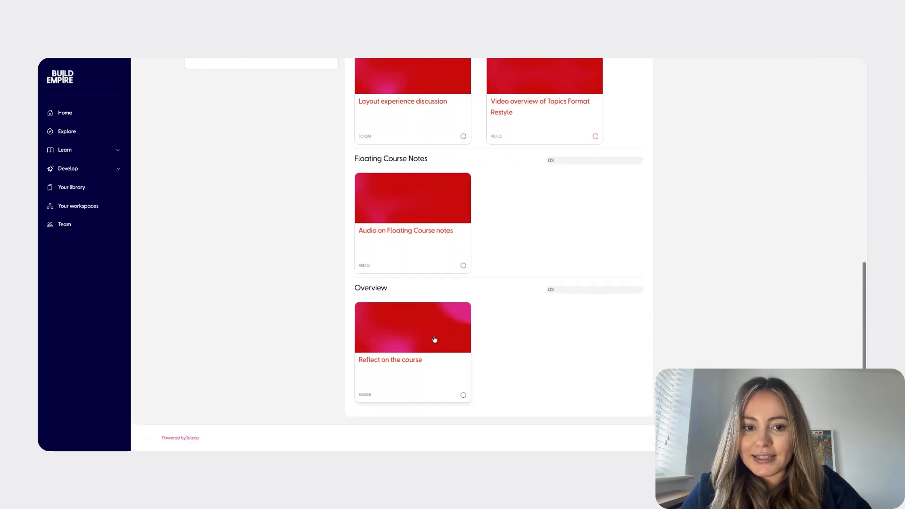
left_click(435, 340)
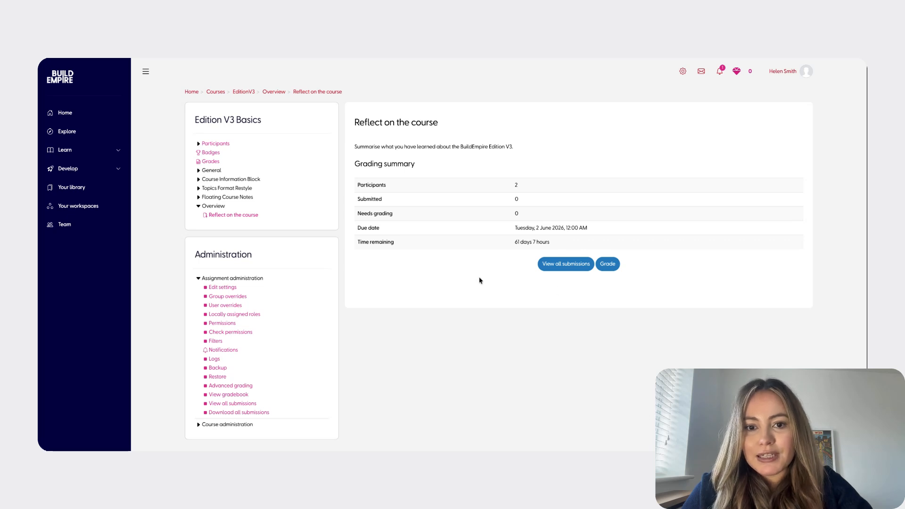
left_click(244, 92)
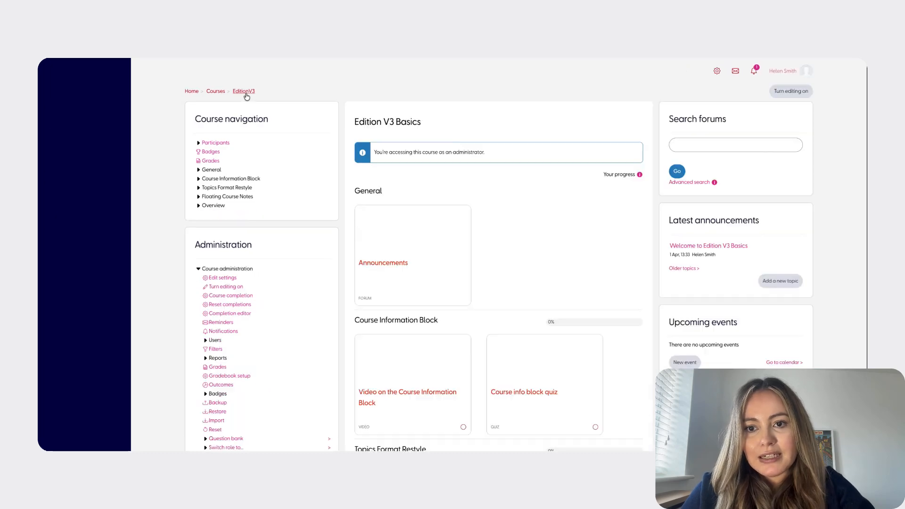
scroll(659, 206, "down", 5)
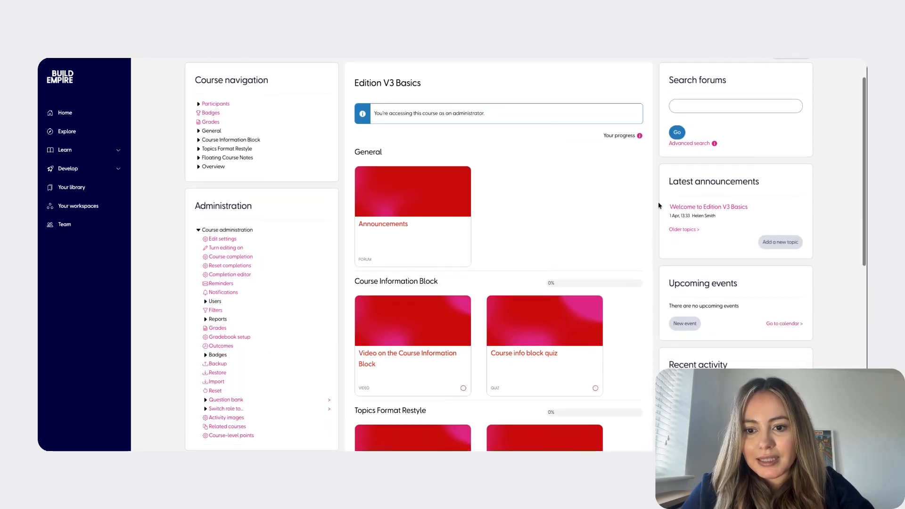
scroll(659, 206, "down", 3)
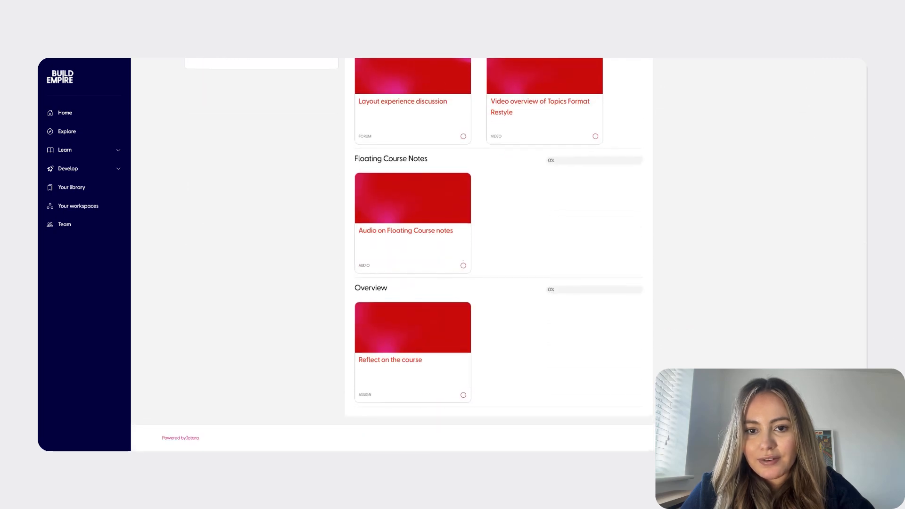
scroll(500, 255, "up", 9)
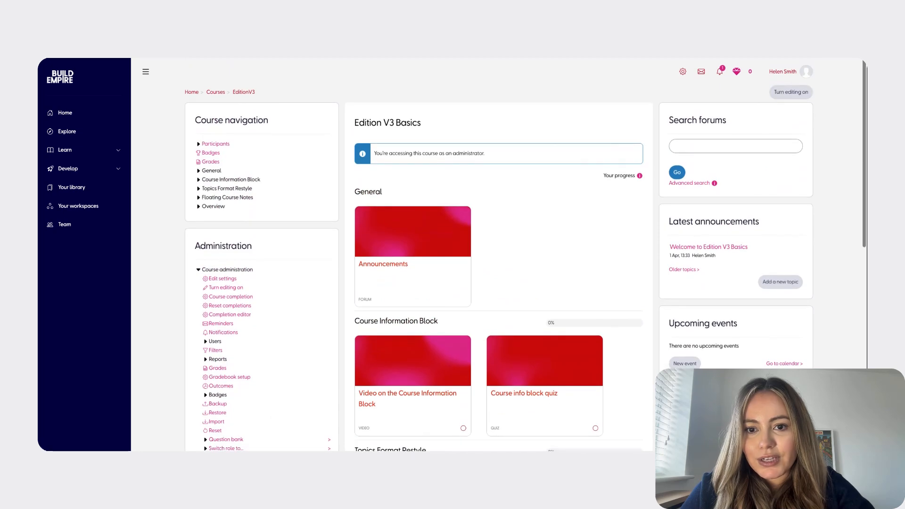